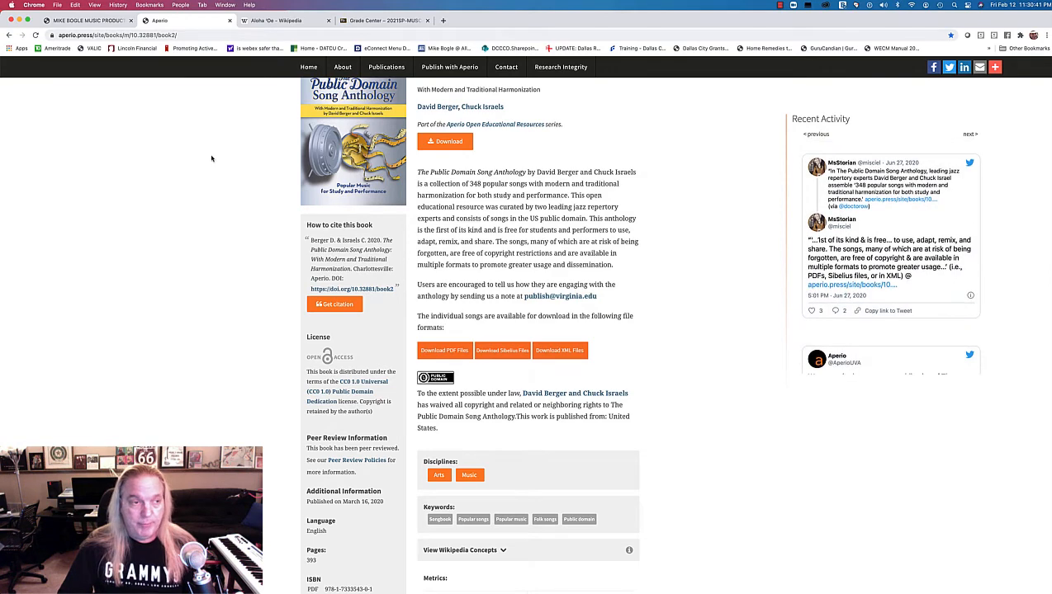
# Open the PDF file downloads for The Public Domain Song Anthology
pyautogui.scroll(-3, 624, 315)
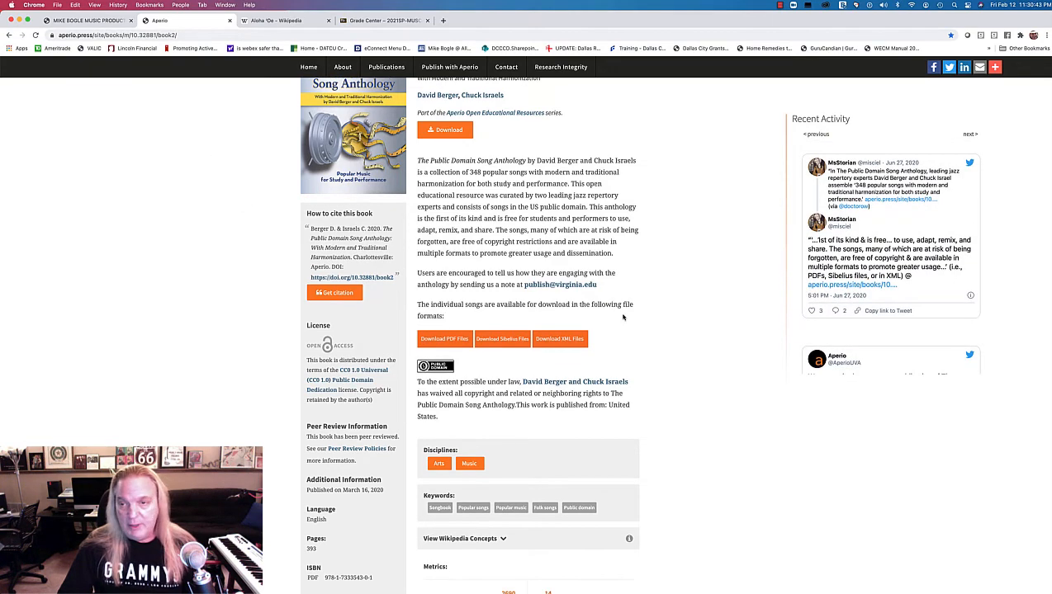
pyautogui.scroll(3, 625, 318)
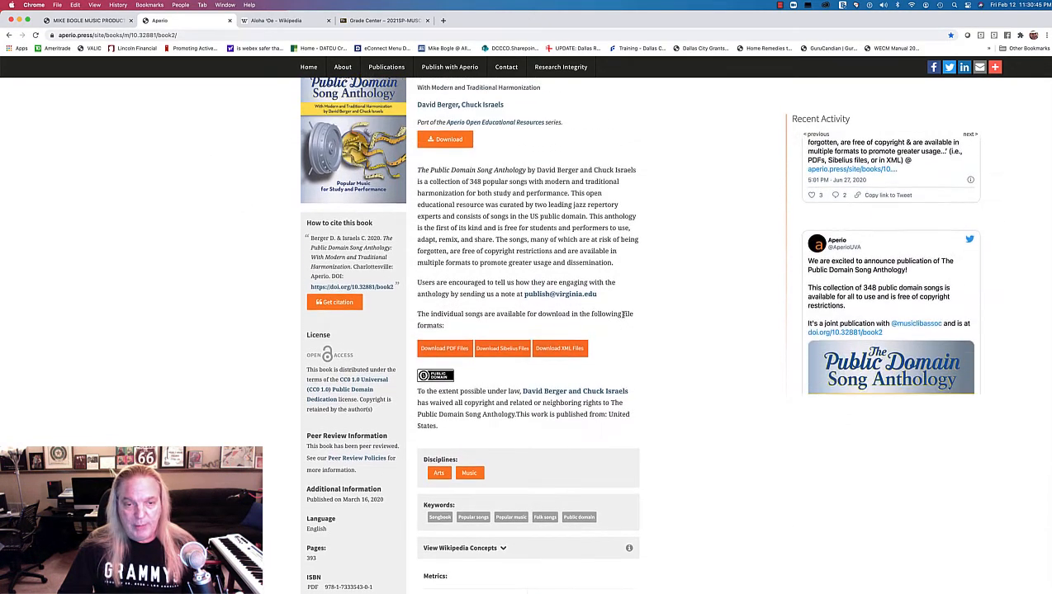
pyautogui.click(443, 350)
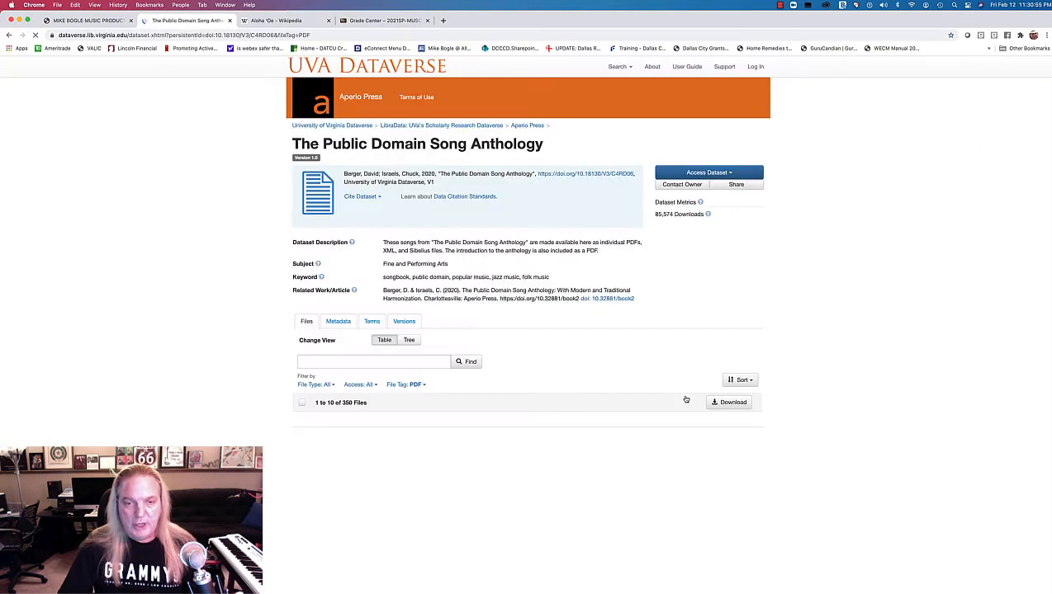
# Browse the anthology's PDF song list, checking pages 2 and 8 for available lead sheets
pyautogui.scroll(-8, 630, 422)
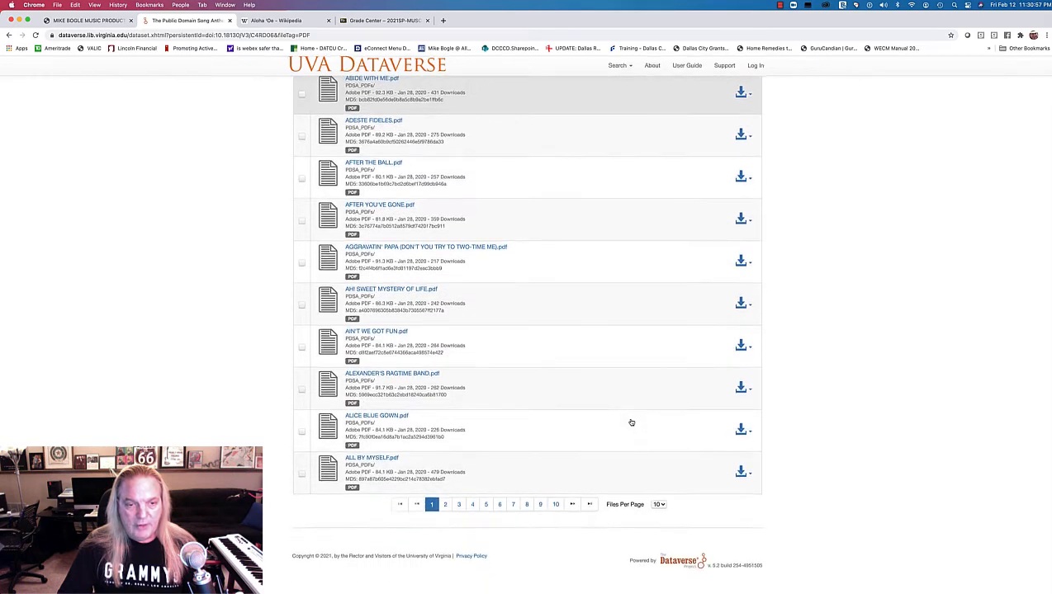
pyautogui.click(445, 507)
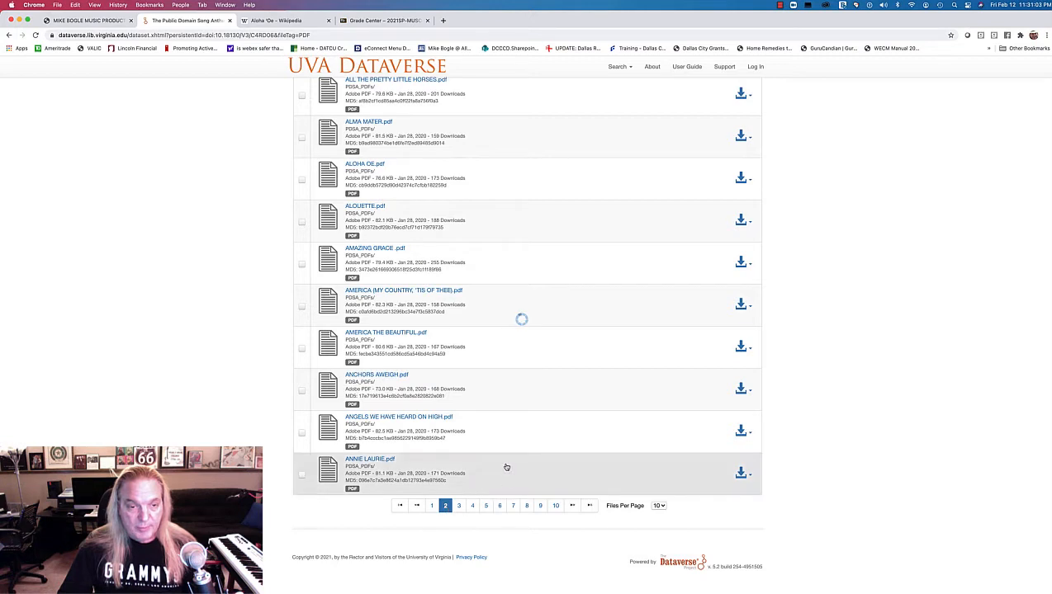
pyautogui.click(527, 508)
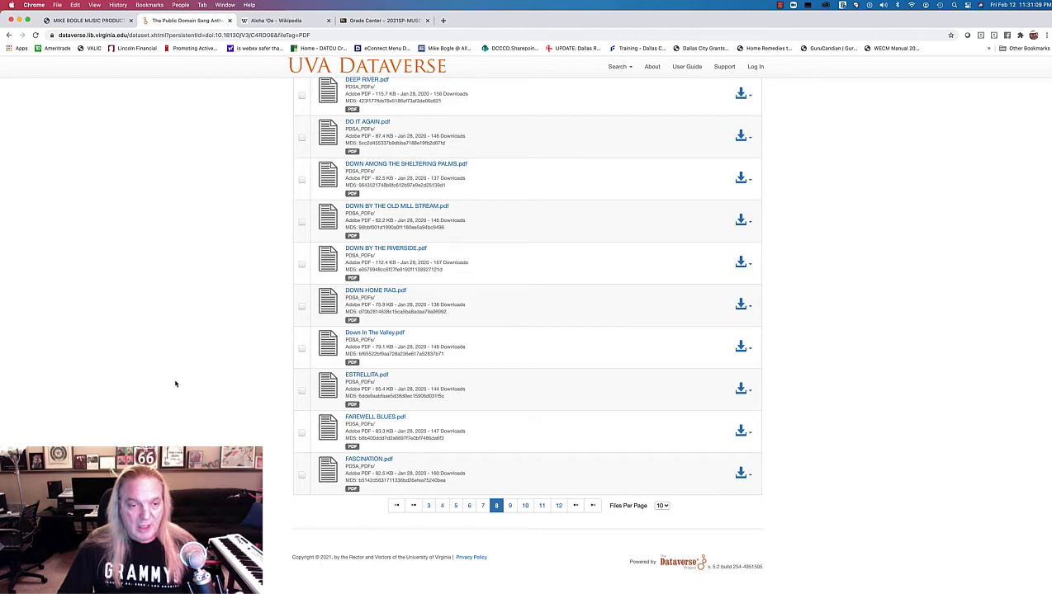
pyautogui.scroll(3, 175, 384)
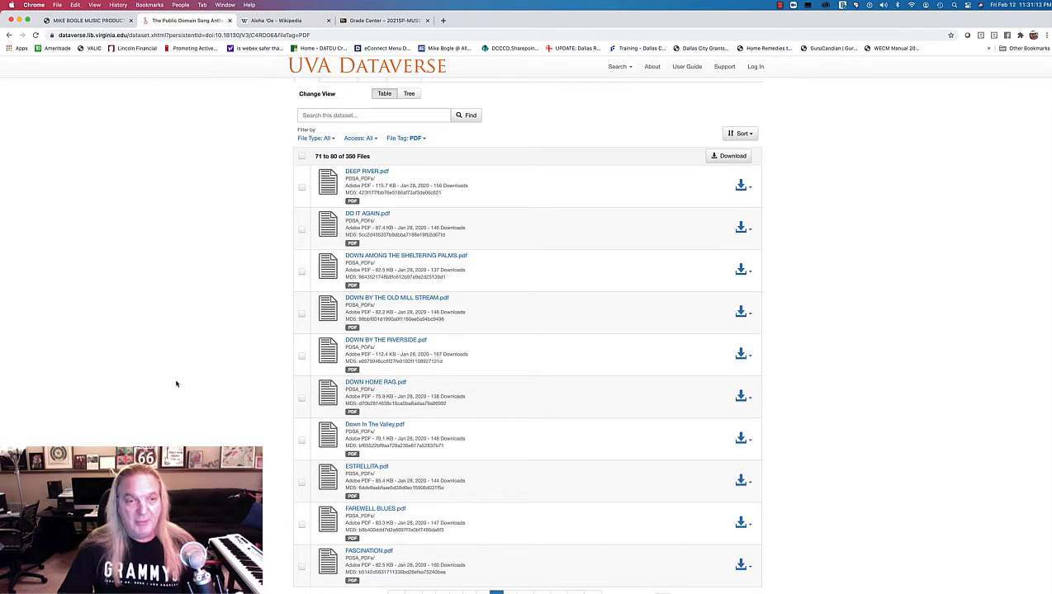
pyautogui.scroll(-3, 175, 384)
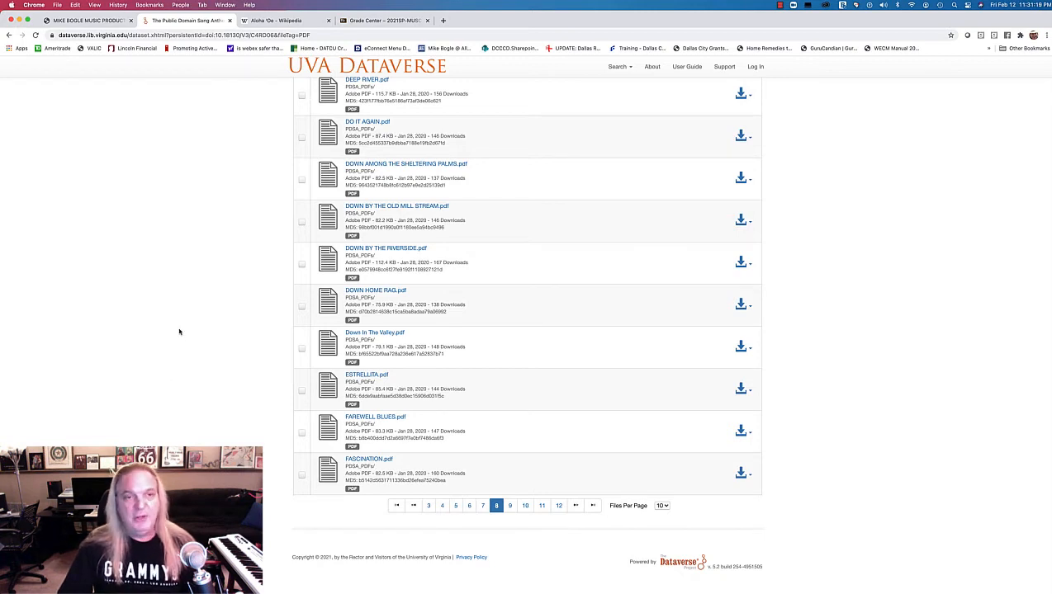
pyautogui.scroll(4, 195, 348)
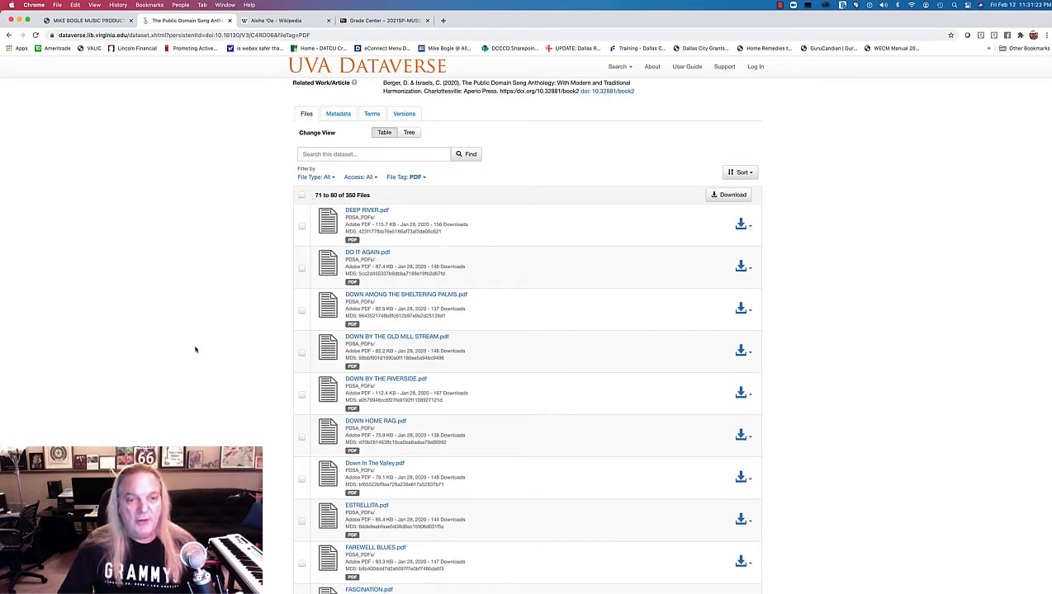
# Switch to Finder and open ALOHA OE.pdf from the Lead Sheets from Public Domain Song Anthology folder
pyautogui.press('super+Tab')
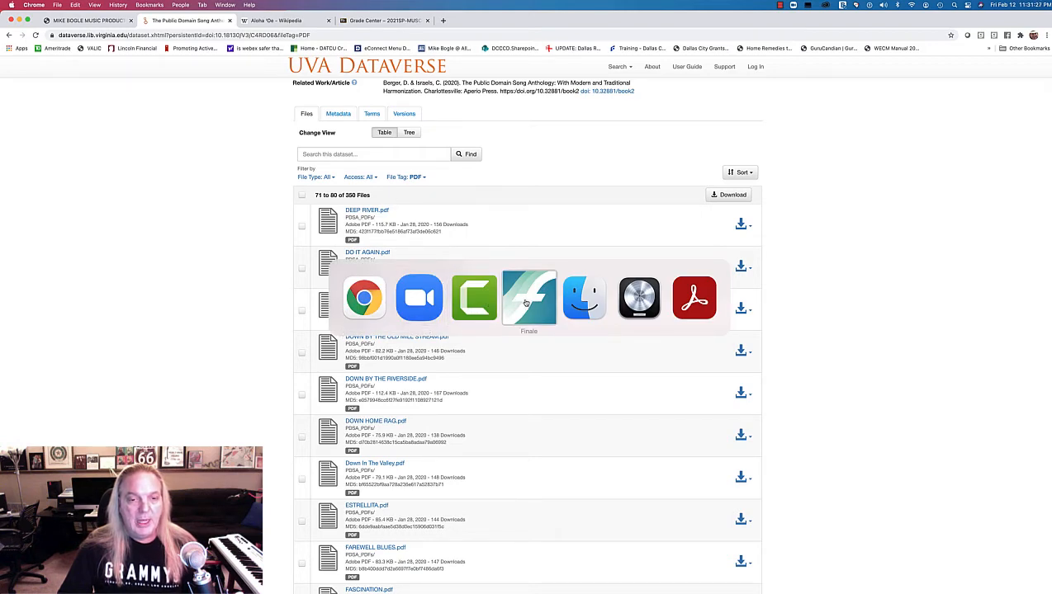
pyautogui.click(583, 299)
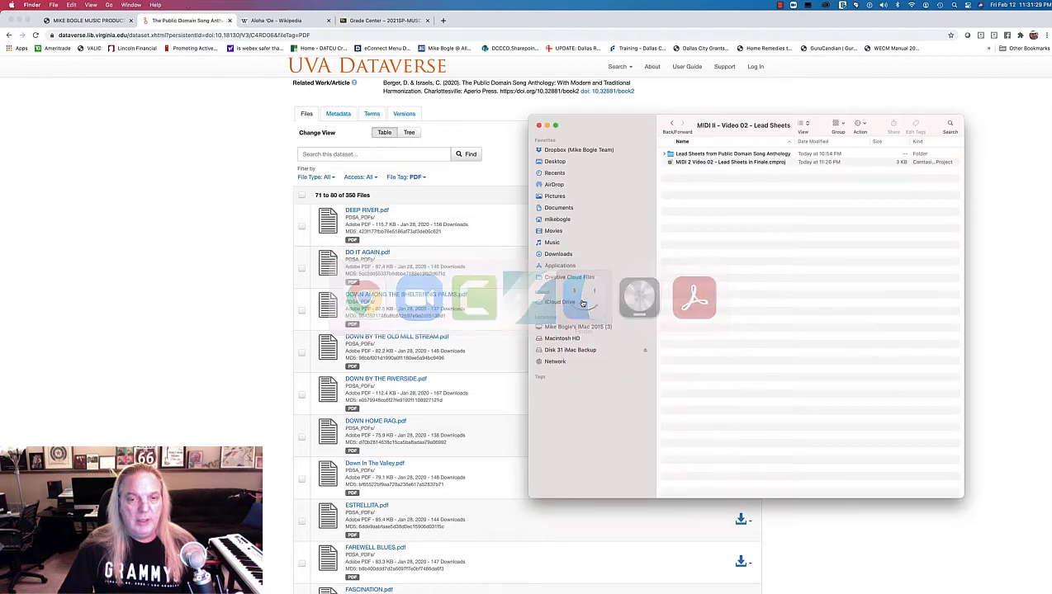
pyautogui.click(663, 155)
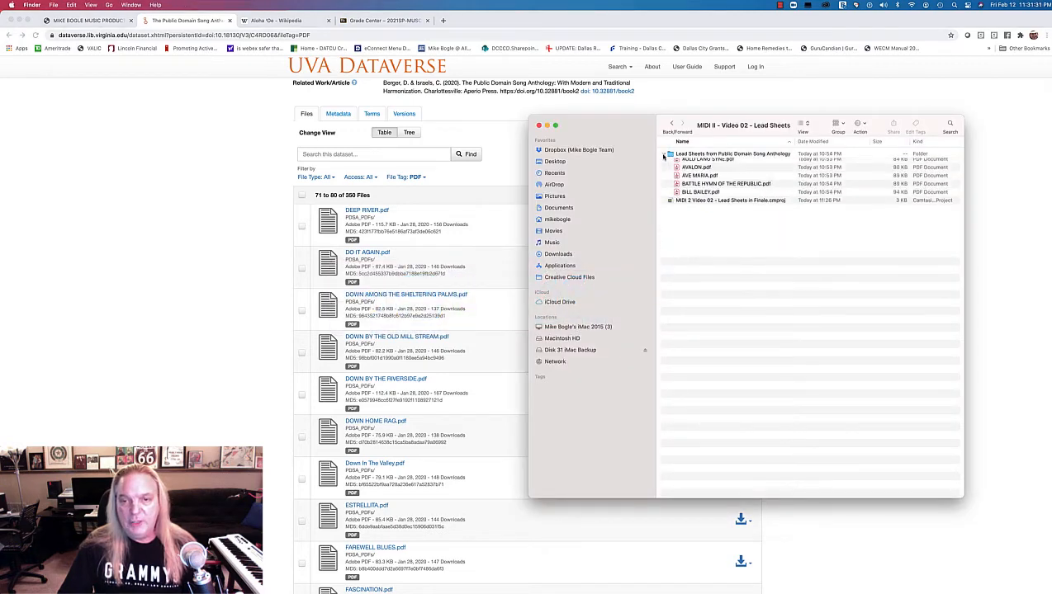
pyautogui.click(676, 179)
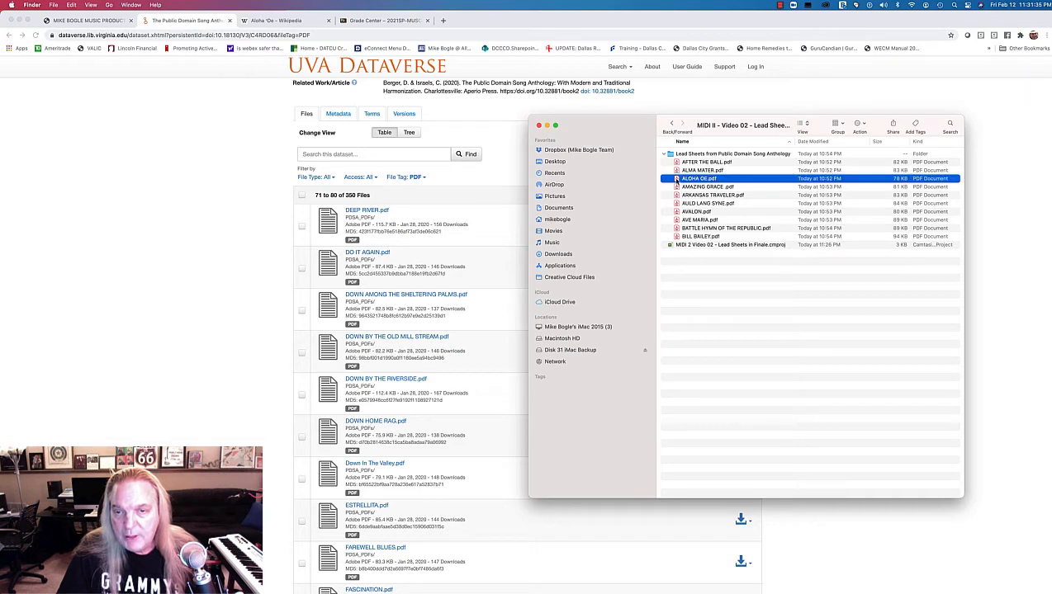
pyautogui.doubleClick(676, 180)
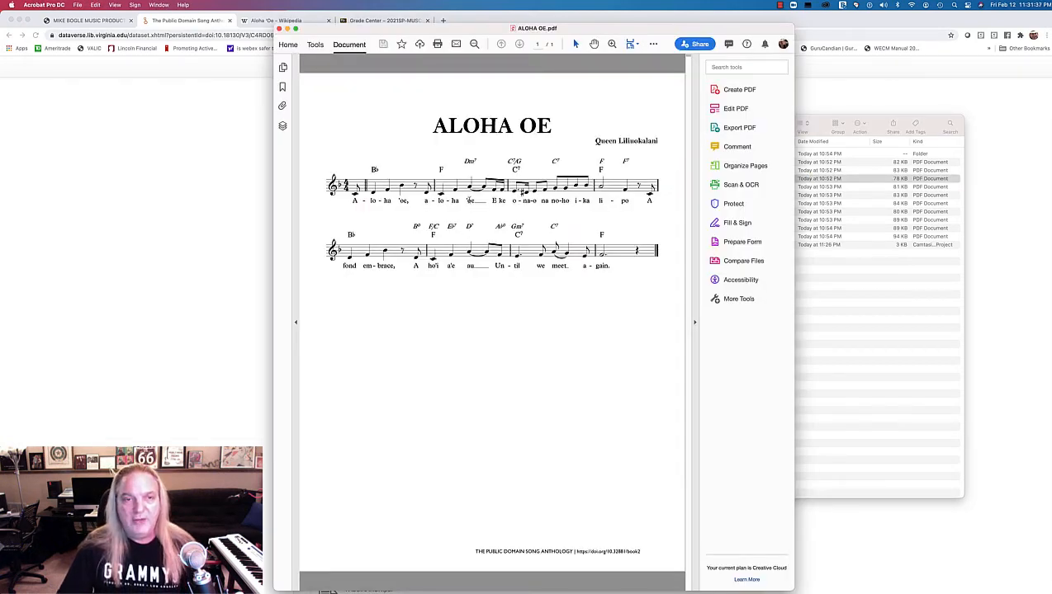
# Widen the ALOHA OE.pdf window and move it to the screen's upper-left corner
pyautogui.moveTo(369, 36); pyautogui.dragTo(303, 28)
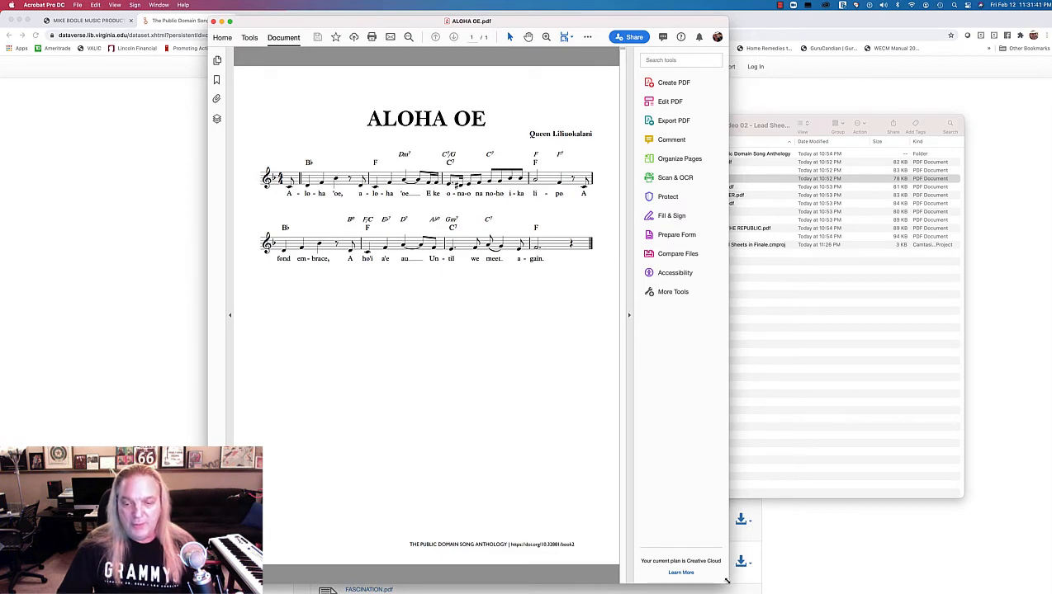
pyautogui.moveTo(725, 580); pyautogui.dragTo(873, 584)
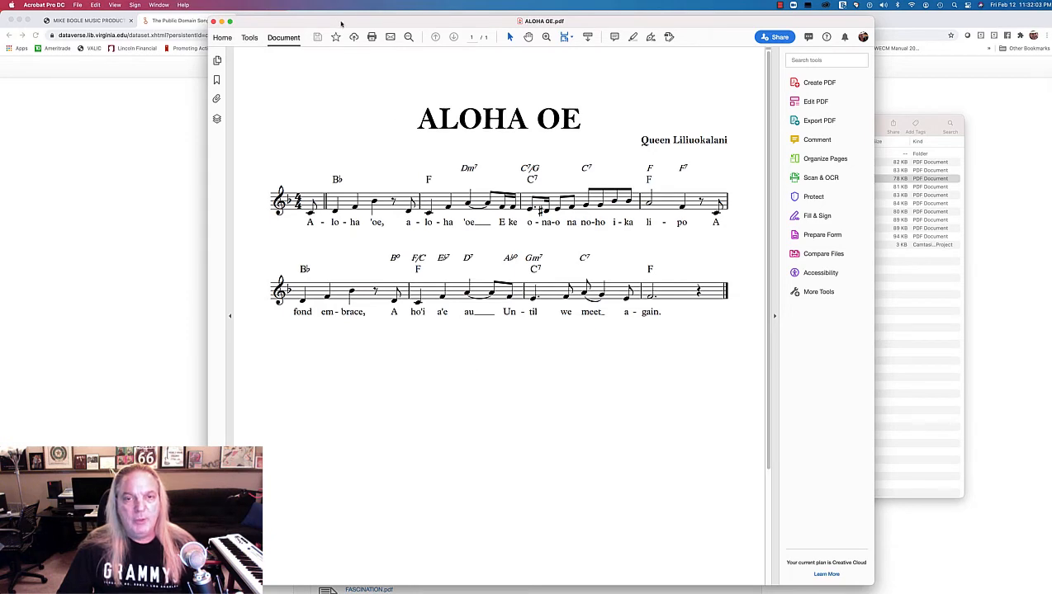
pyautogui.moveTo(341, 23); pyautogui.dragTo(135, 18)
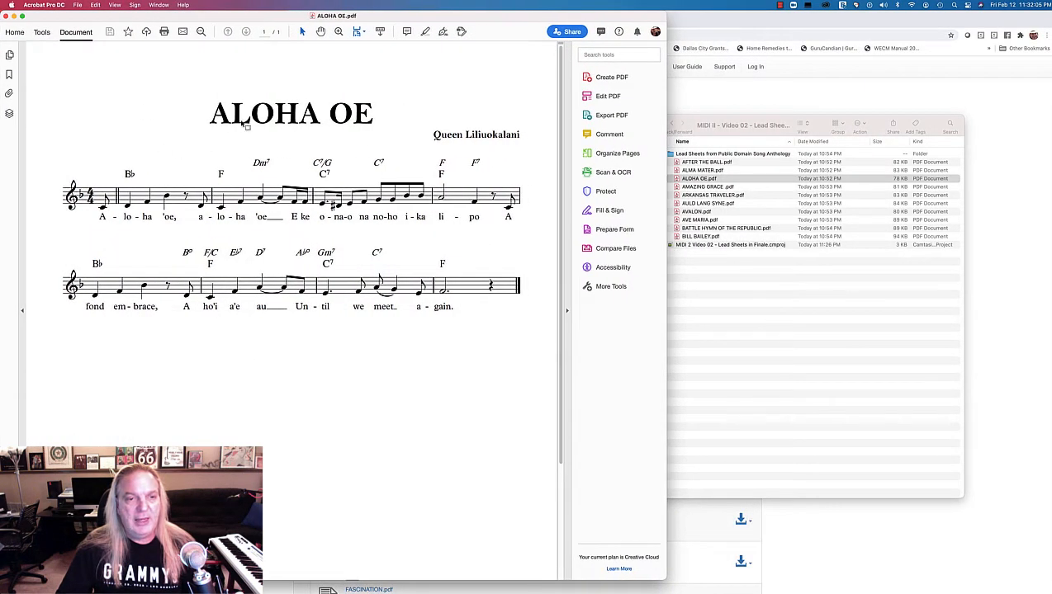
# Switch to Finale and create a new document from the Lead Sheet (Handwritten) general template
pyautogui.press('super+Tab')
pyautogui.press('super+Tab')
pyautogui.press('super+Tab')
pyautogui.press('super+Tab')
pyautogui.press('super+Tab')
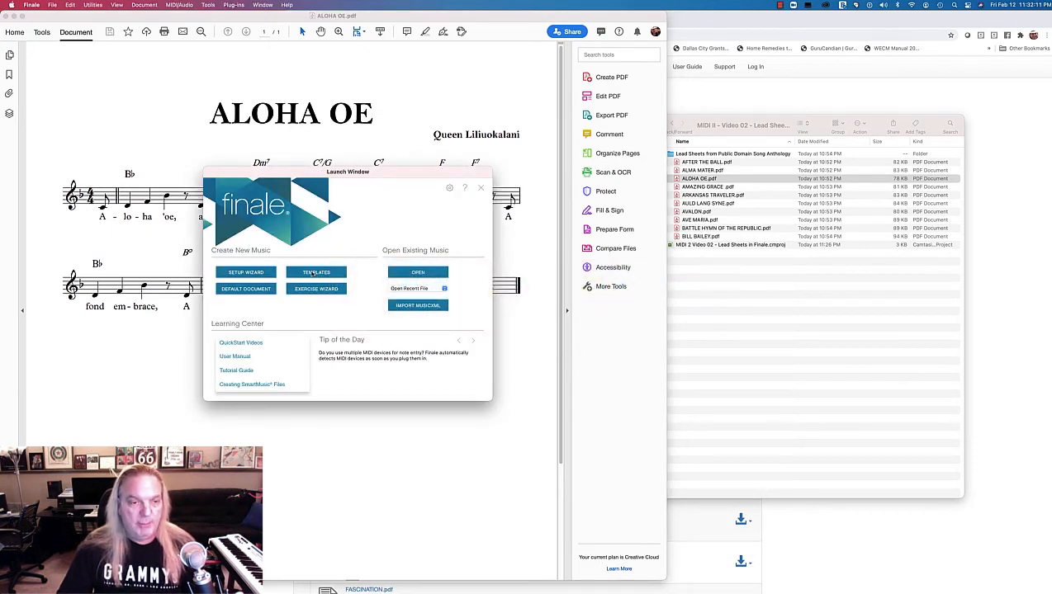
pyautogui.click(314, 274)
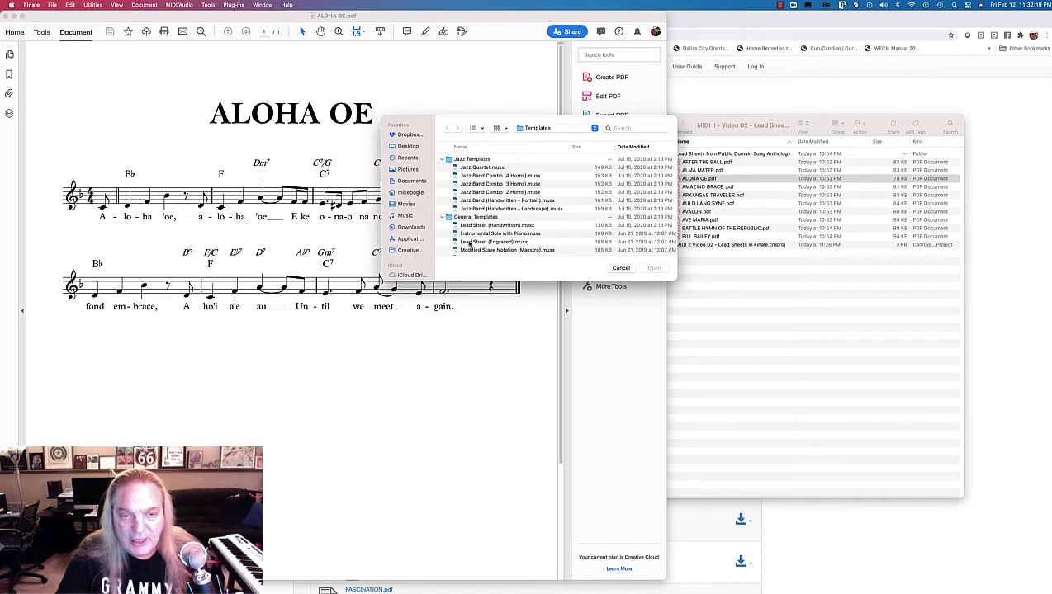
pyautogui.click(468, 243)
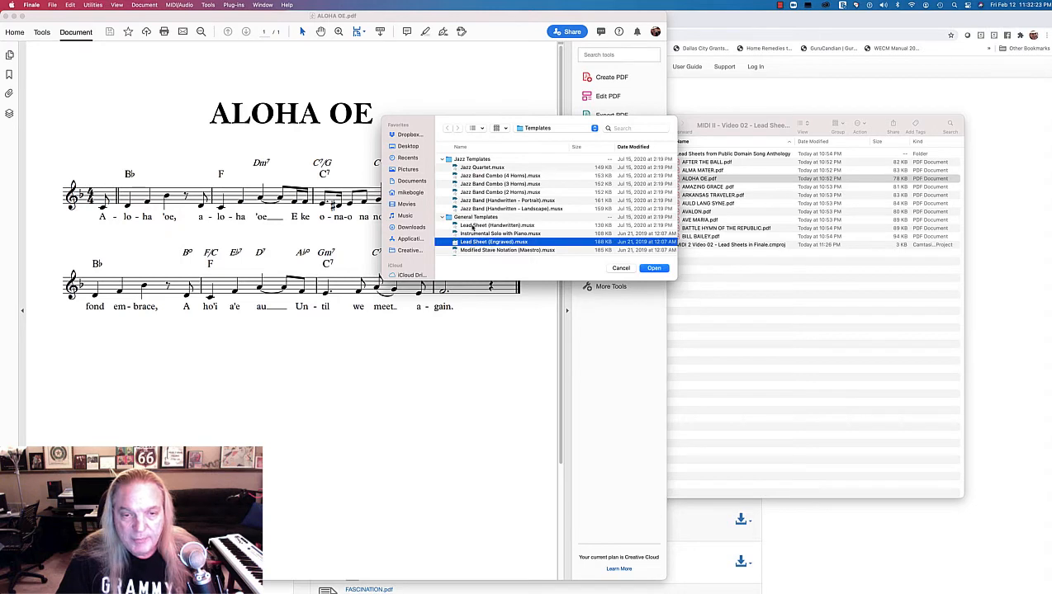
pyautogui.click(472, 225)
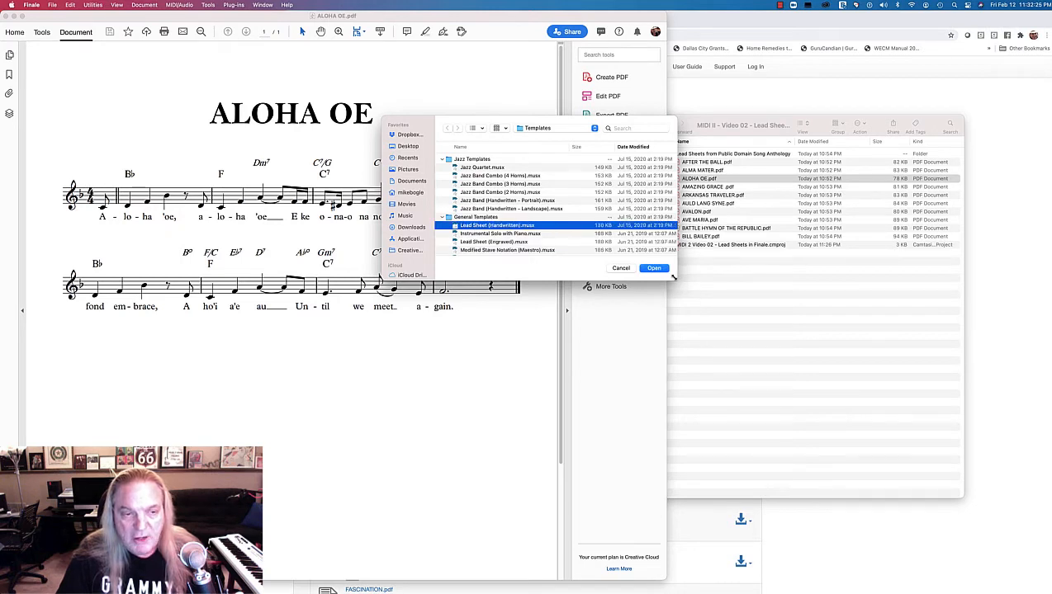
pyautogui.moveTo(674, 279); pyautogui.dragTo(743, 361)
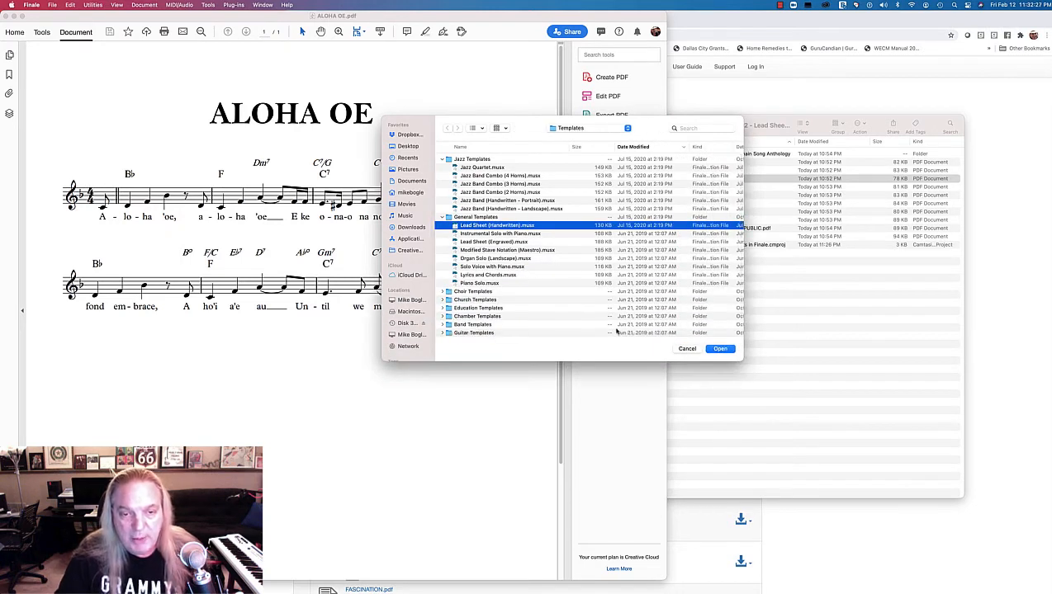
pyautogui.click(717, 348)
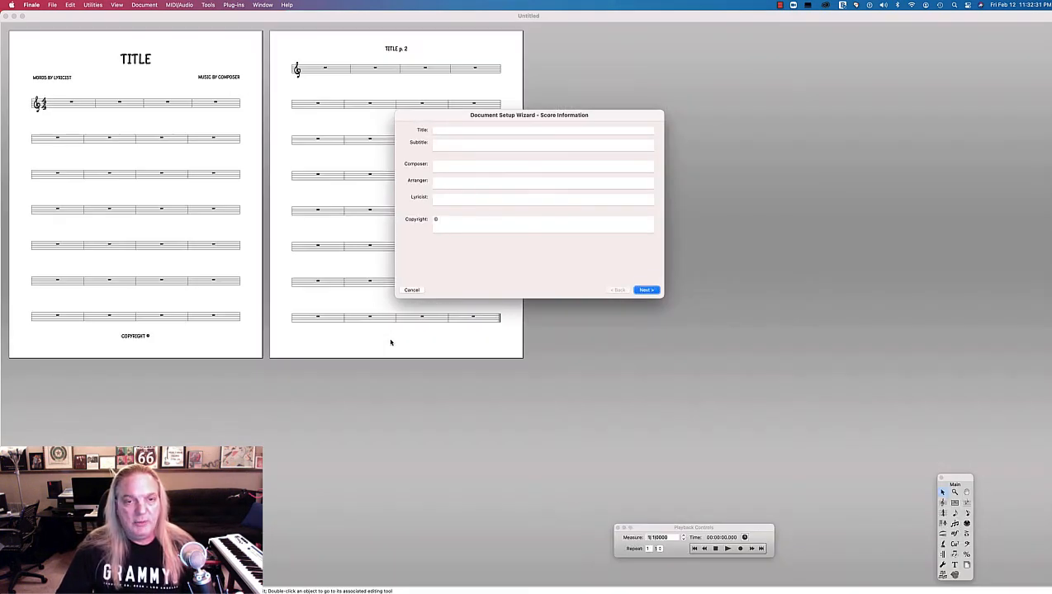
# Move the untitled score window and the Document Setup Wizard aside to uncover the PDF's title and composer
pyautogui.click(443, 131)
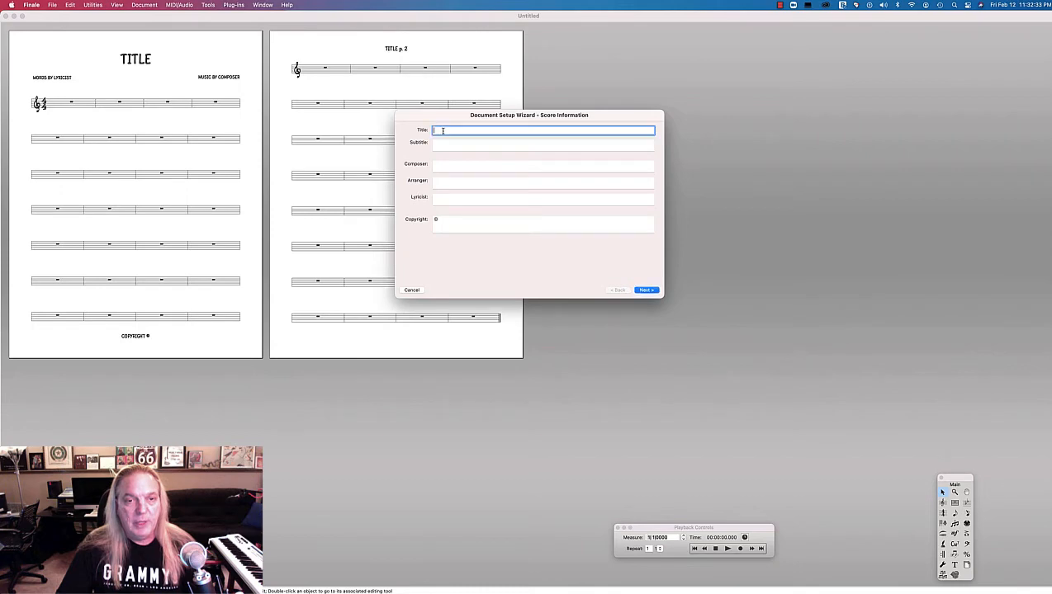
pyautogui.moveTo(256, 16); pyautogui.dragTo(432, 242)
pyautogui.moveTo(421, 122); pyautogui.dragTo(596, 125)
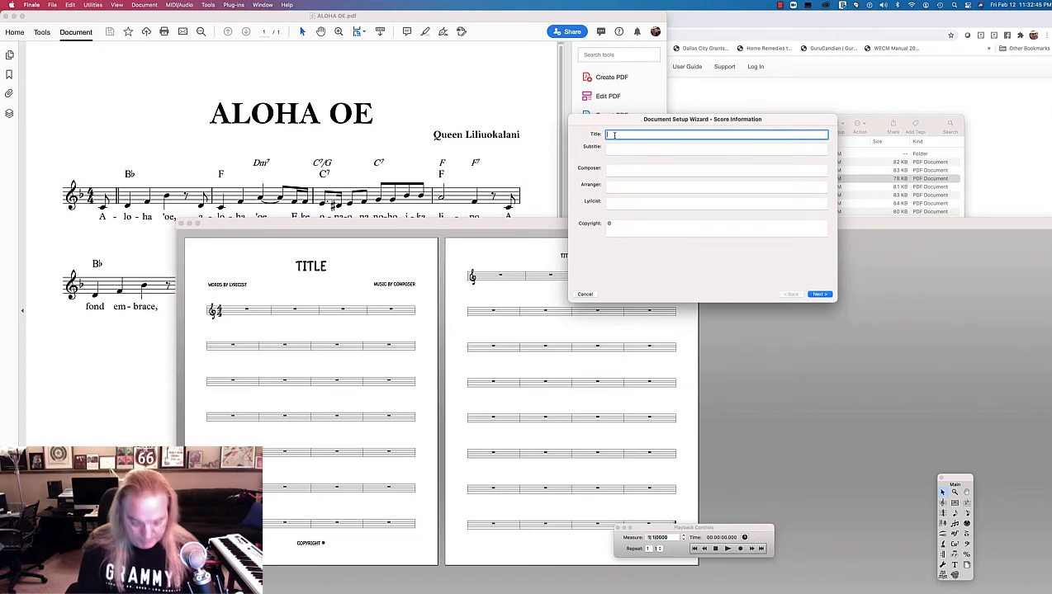
# Set the score's title to "Aloha Oe" and its composer to "Queen Lili'uokalani"
pyautogui.write('Aloh')
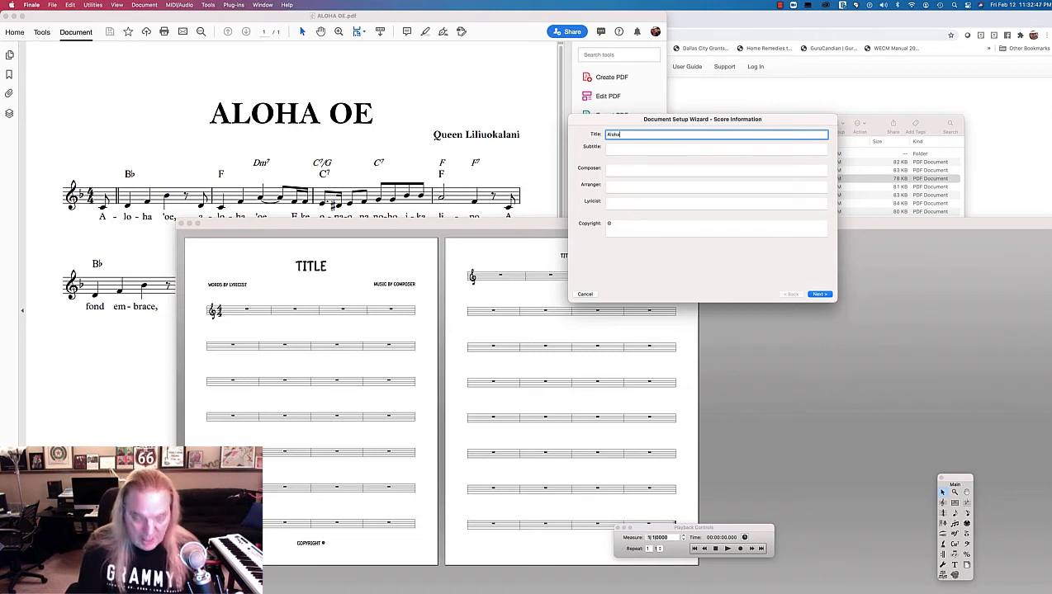
pyautogui.write('a Oe')
pyautogui.press('Tab')
pyautogui.press('Tab')
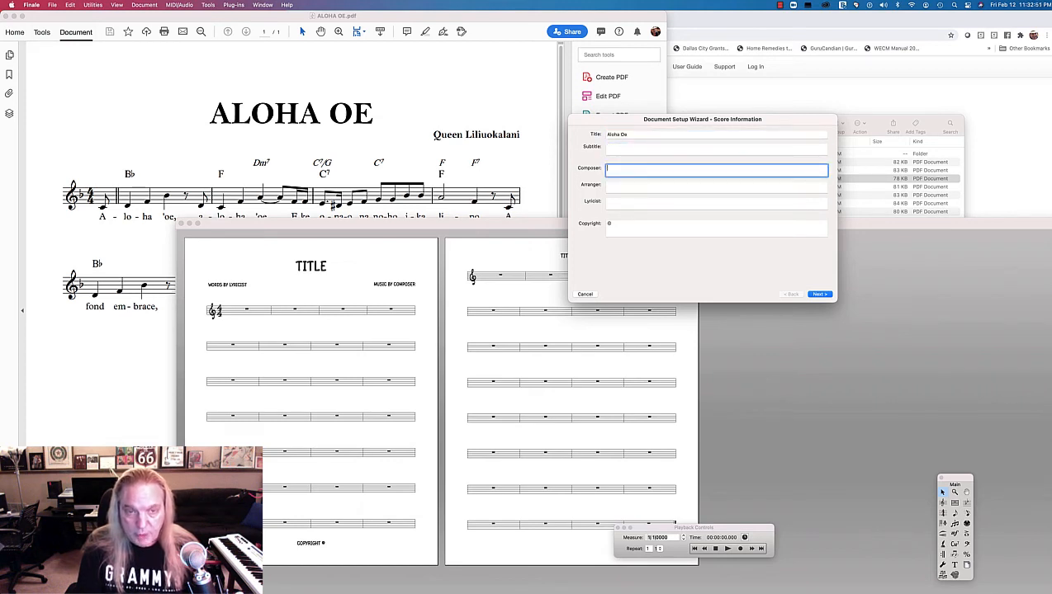
pyautogui.write("Queen Lili'uokal")
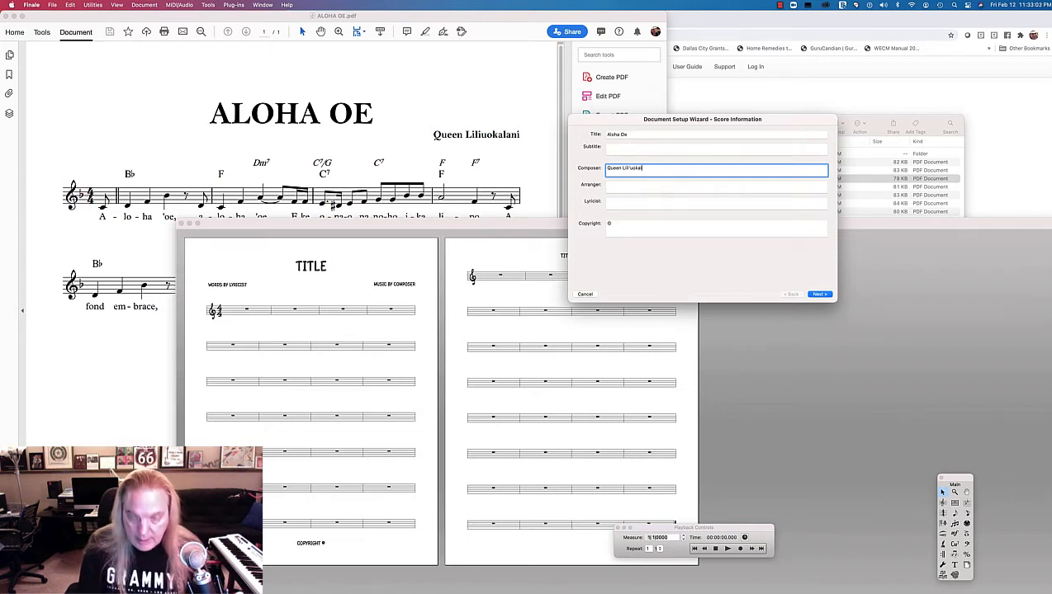
pyautogui.write('ani')
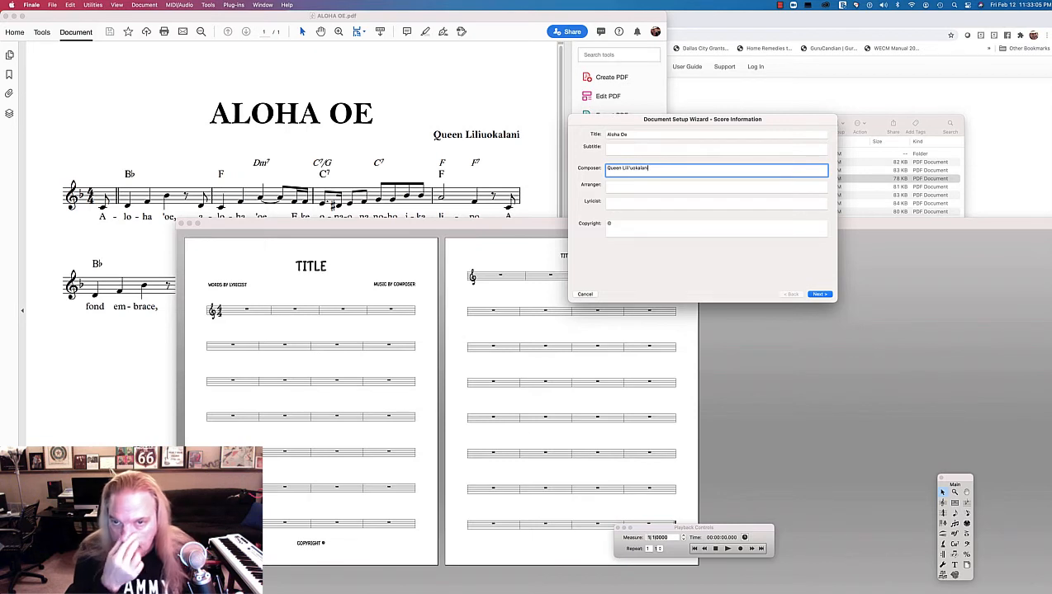
# Set the arranger credit to "Transc/Arr. by" followed by the arranger's title and full name
pyautogui.press('Tab')
pyautogui.write('Ar')
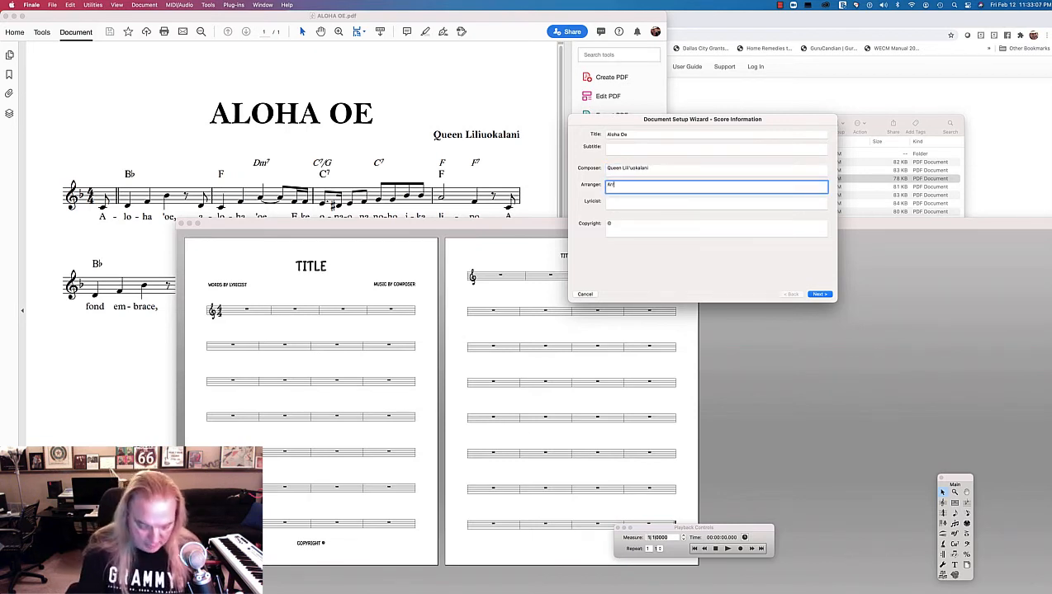
pyautogui.write('r. by D')
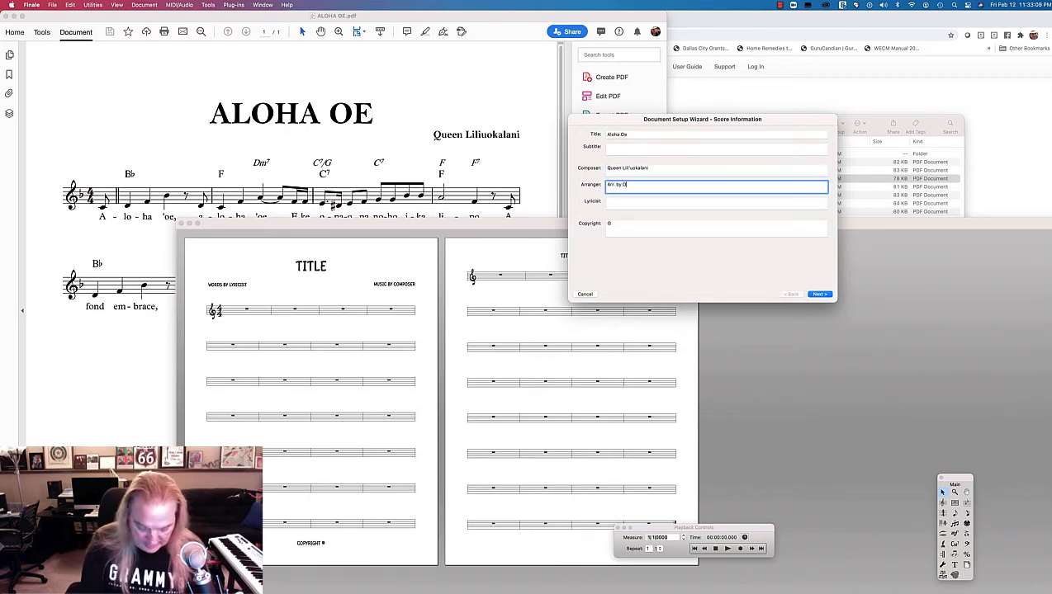
pyautogui.write('r. Mike Bogle')
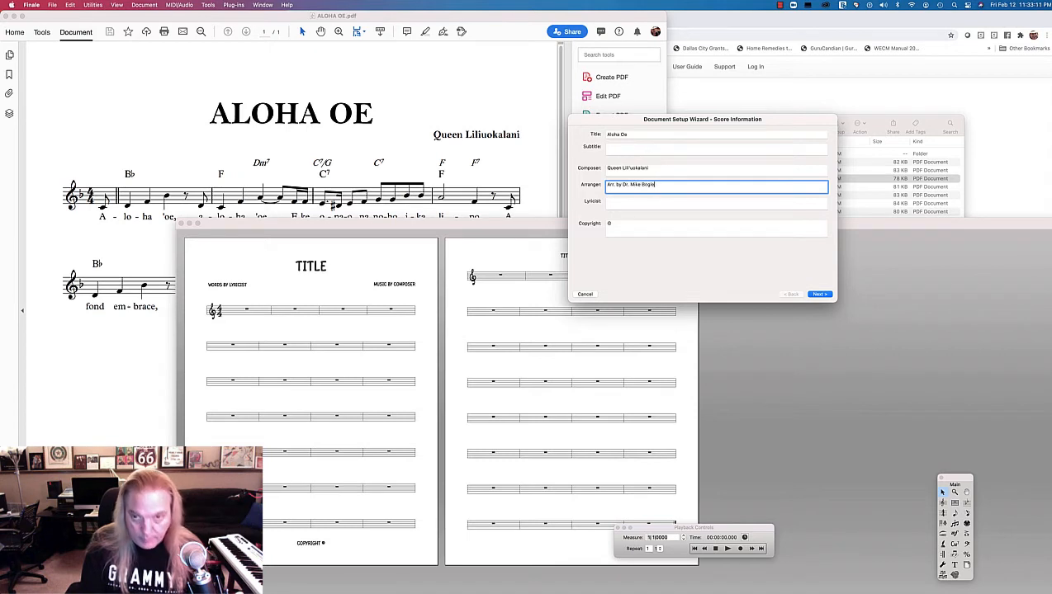
pyautogui.click(609, 185)
pyautogui.write('Transc')
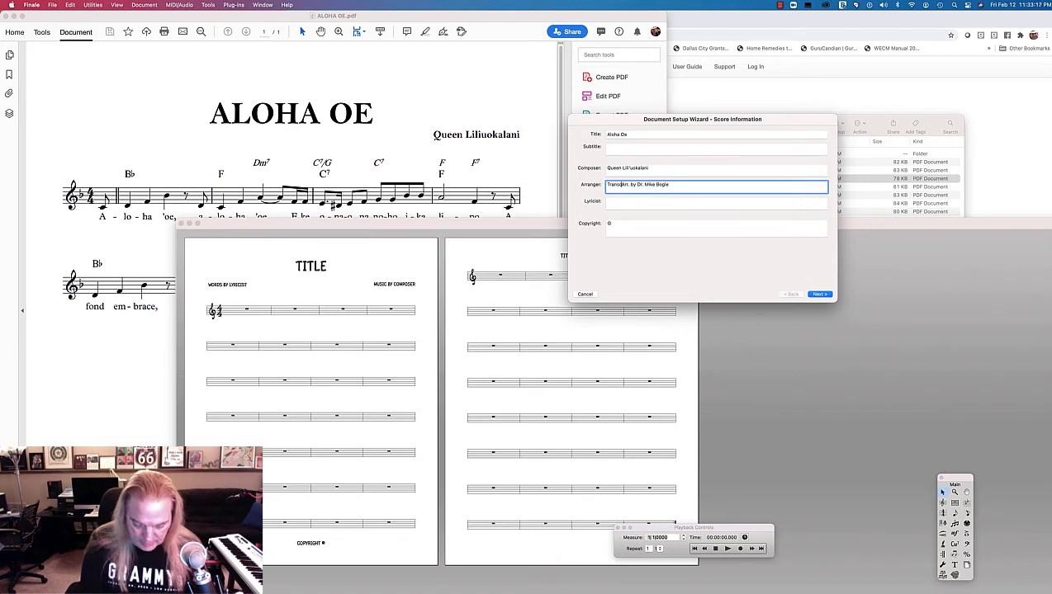
pyautogui.write('r/')
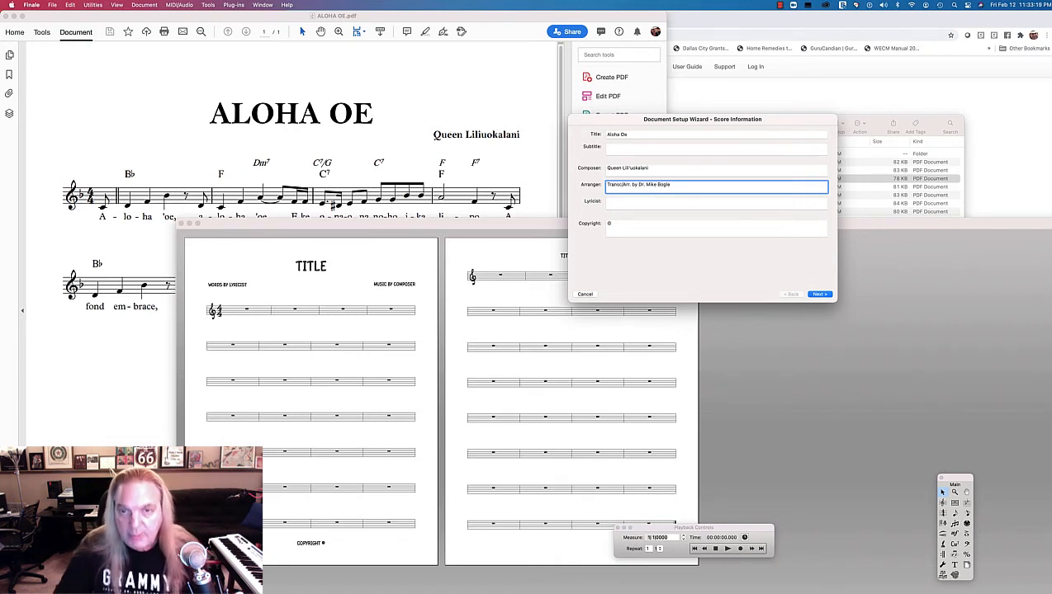
# Set the score's copyright line to "© 2021 - Giant Raisin Music" and continue to the score settings
pyautogui.click(621, 224)
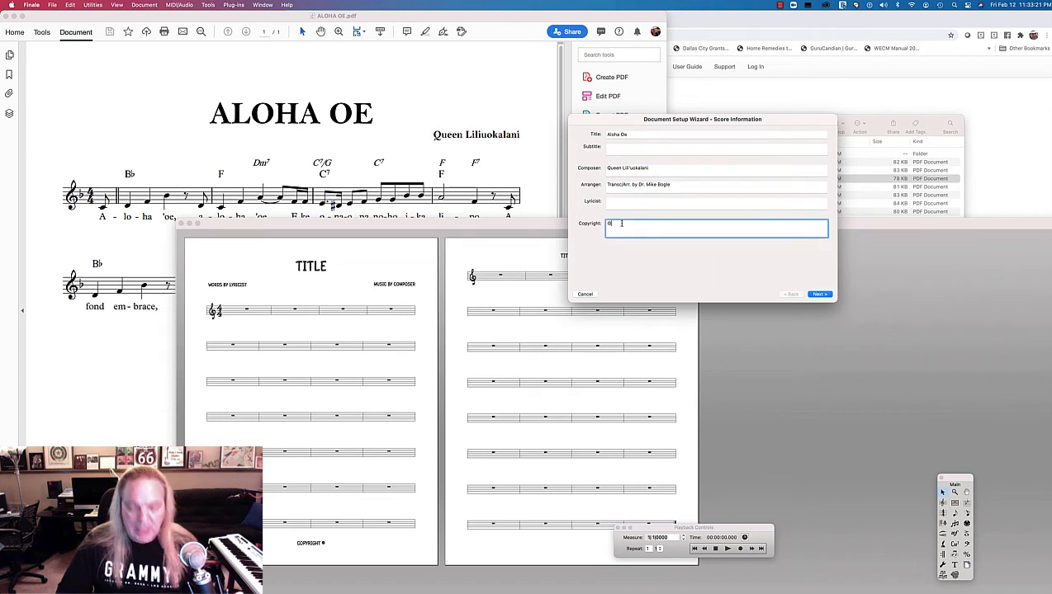
pyautogui.write('© 2021')
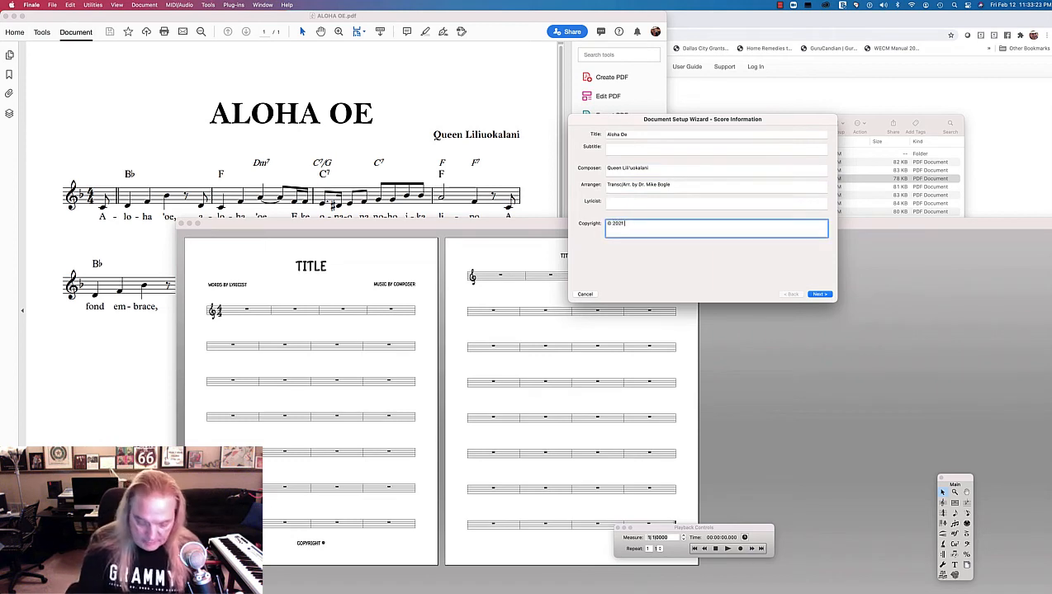
pyautogui.write(' - Giant')
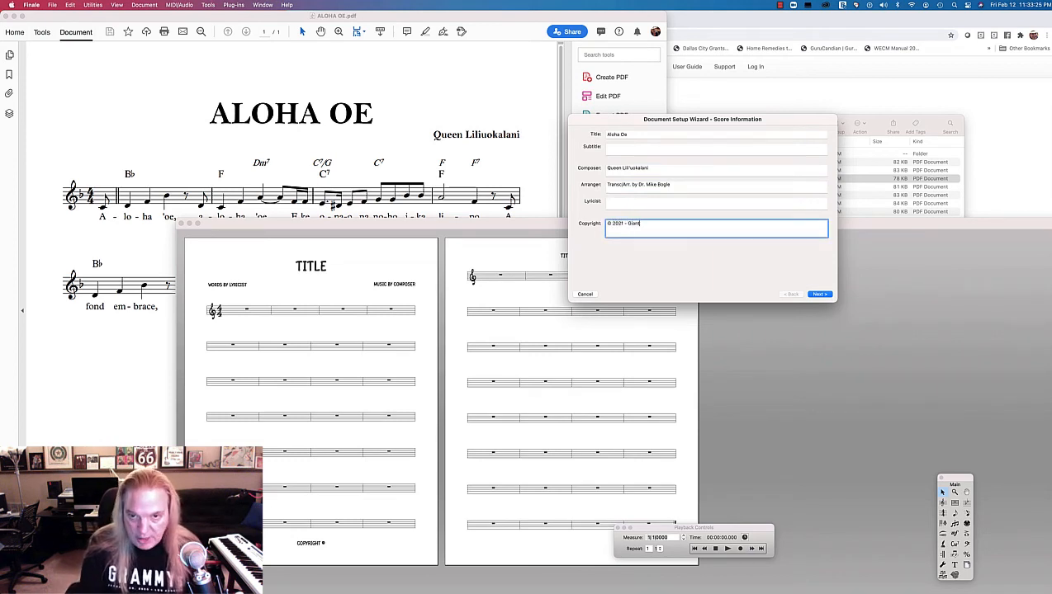
pyautogui.write(' Faisin ')
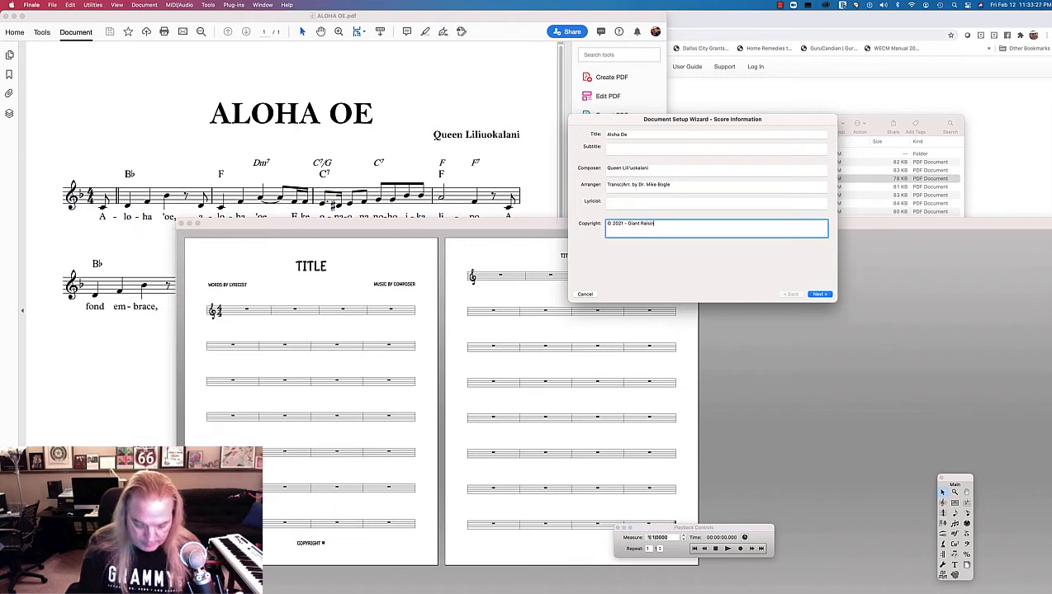
pyautogui.write('Music')
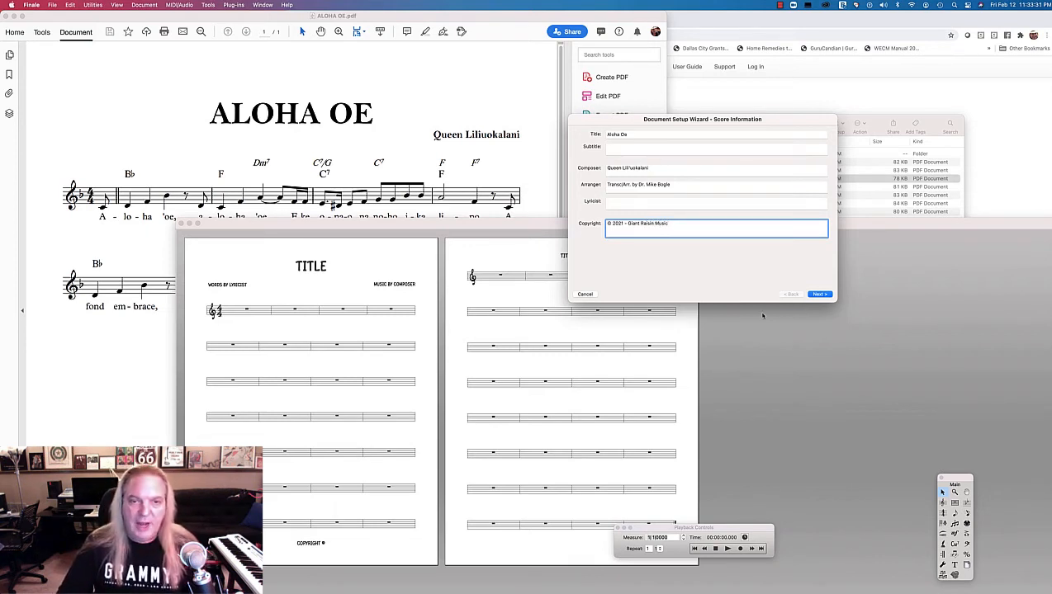
pyautogui.click(819, 294)
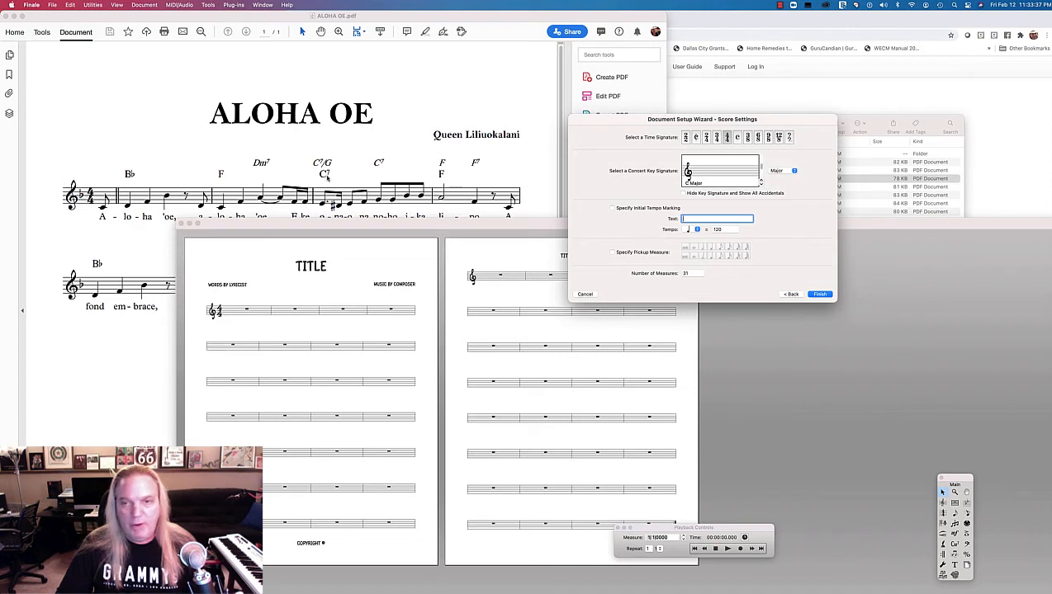
# Configure the score for F Major, 9 measures and an initial quarter-note tempo of 75, and finish the document setup
pyautogui.click(761, 187)
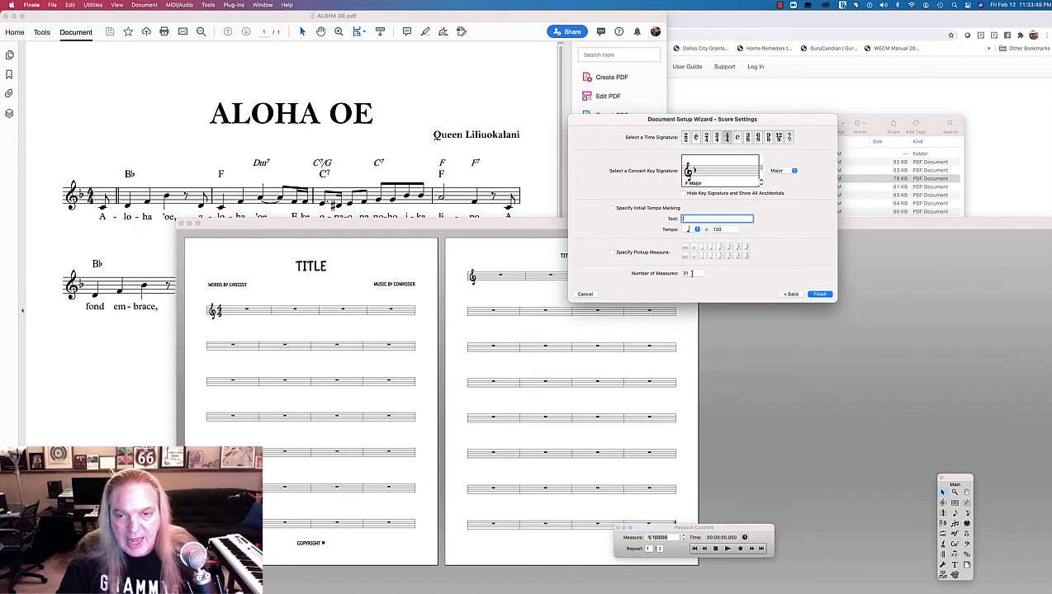
pyautogui.press('Tab')
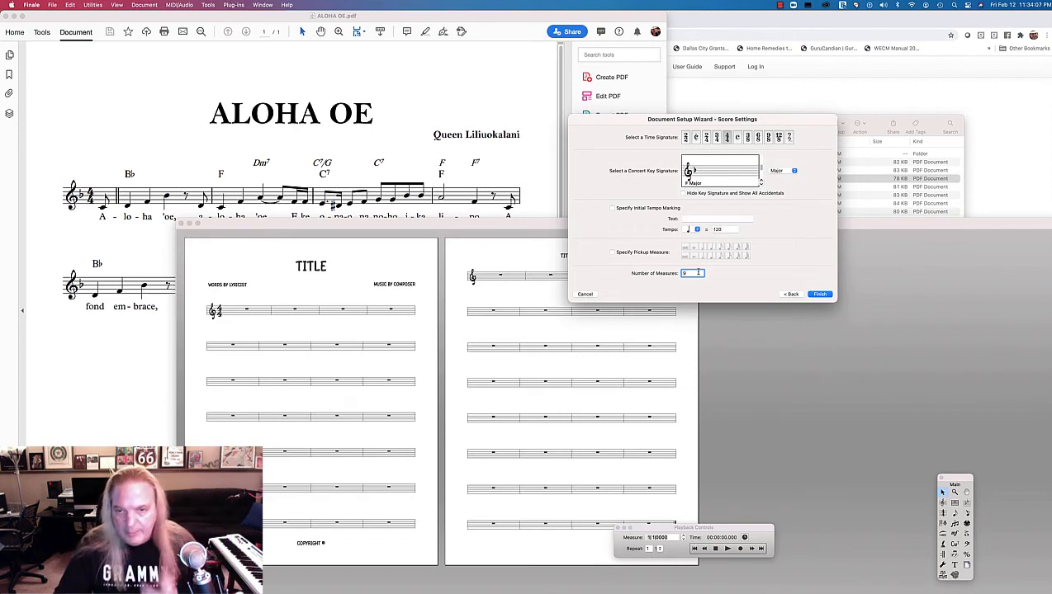
pyautogui.doubleClick(722, 229)
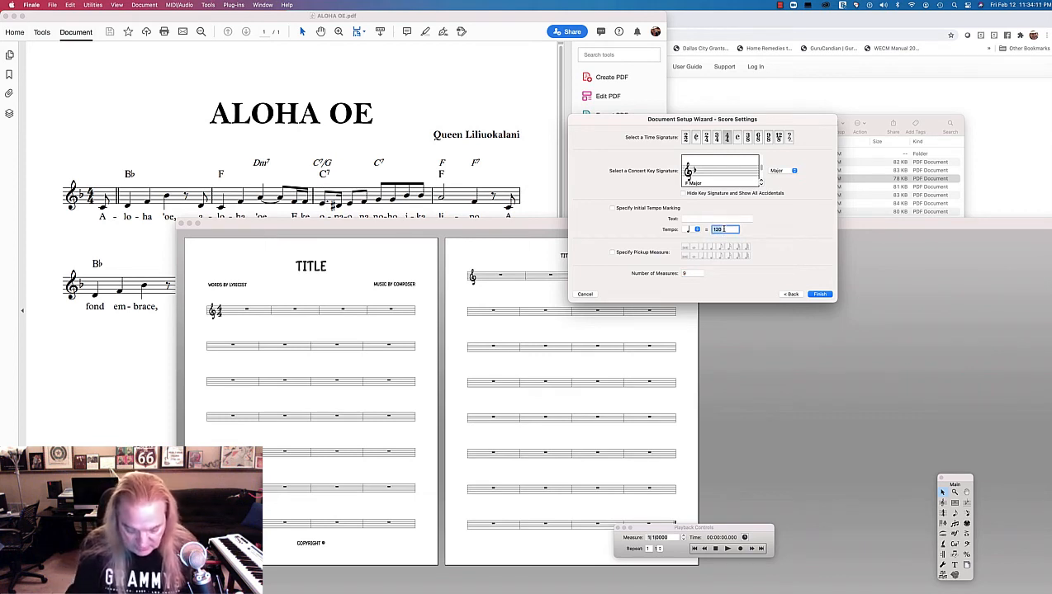
pyautogui.write('75')
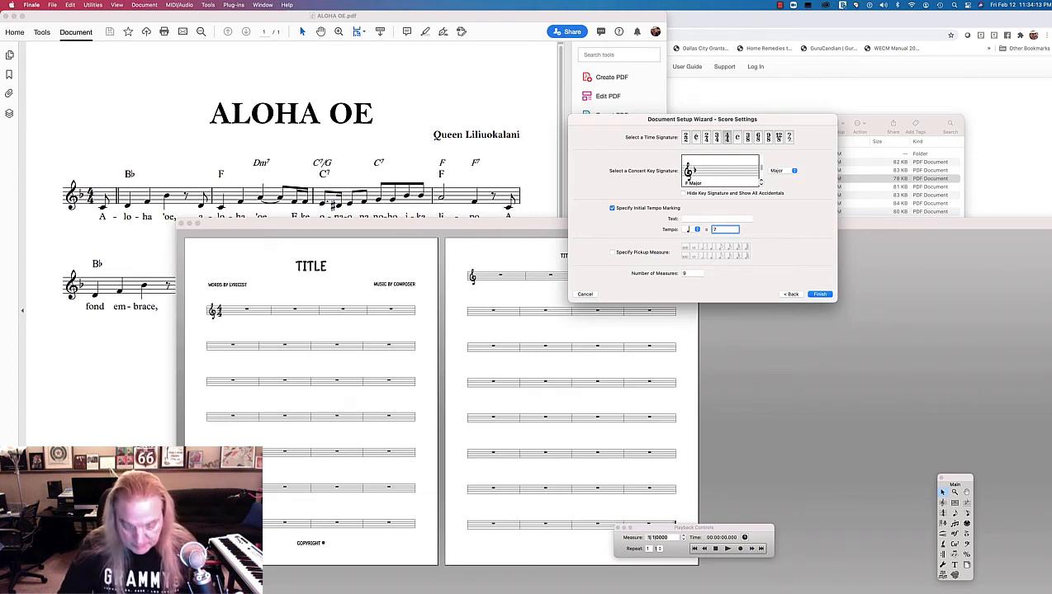
pyautogui.click(820, 295)
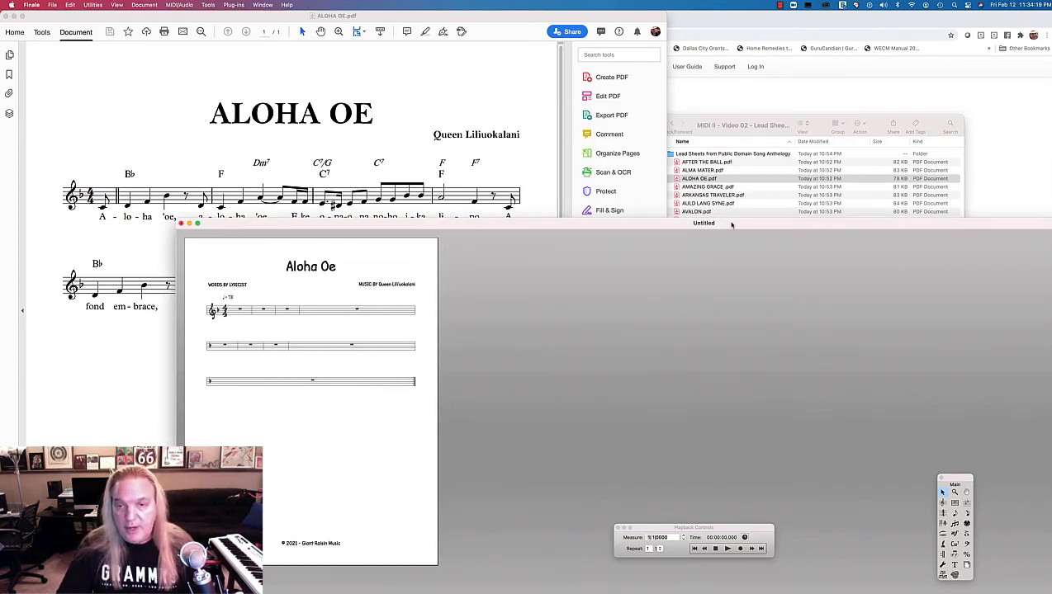
# Shrink the untitled score window and place it so the start of the reference PDF's staves stays uncovered
pyautogui.moveTo(732, 224); pyautogui.dragTo(552, 16)
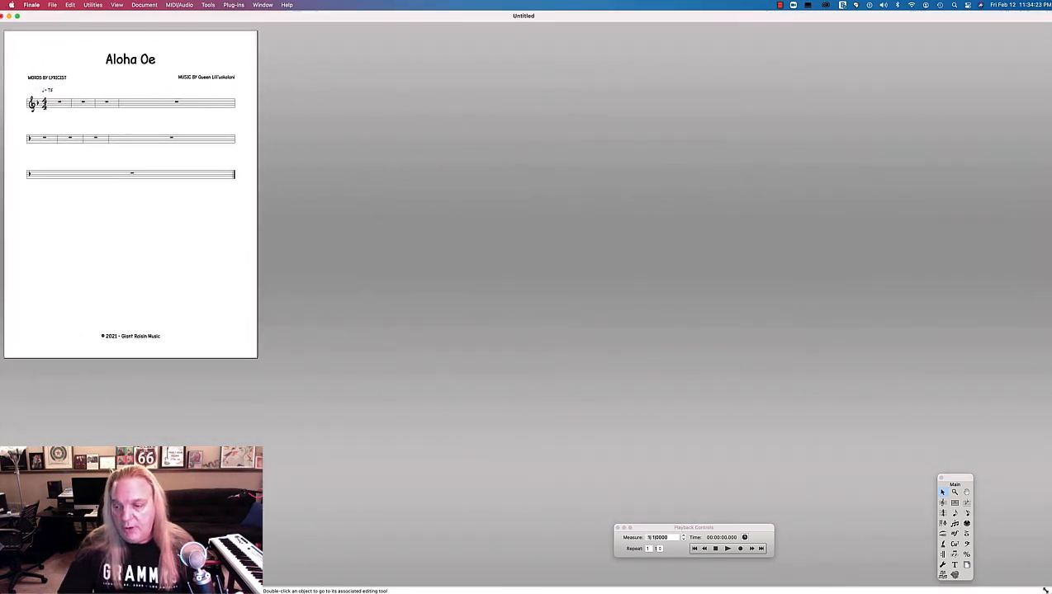
pyautogui.moveTo(1044, 591); pyautogui.dragTo(516, 526)
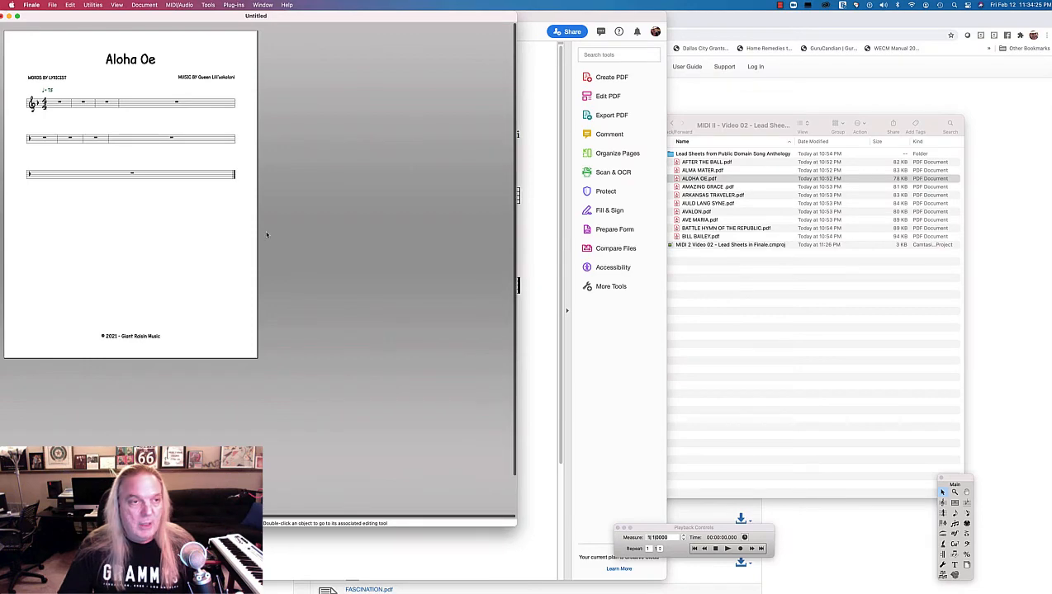
pyautogui.moveTo(70, 19); pyautogui.dragTo(399, 56)
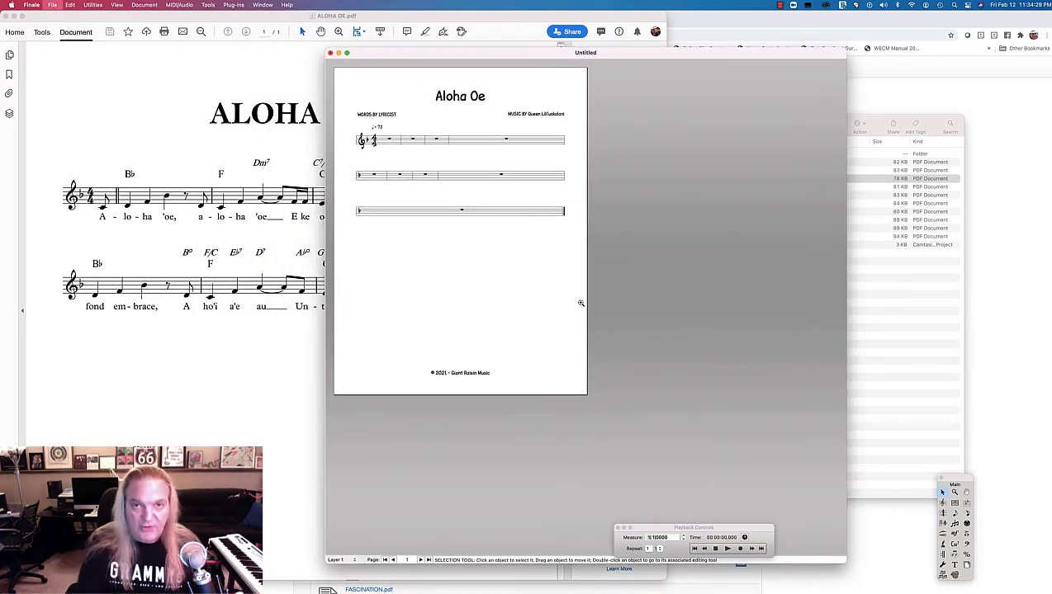
# Save the score as "Aloha Oe" in the "MIDI II - Video 02 - Lead Sheets" folder
pyautogui.press('super+s')
pyautogui.click(591, 263)
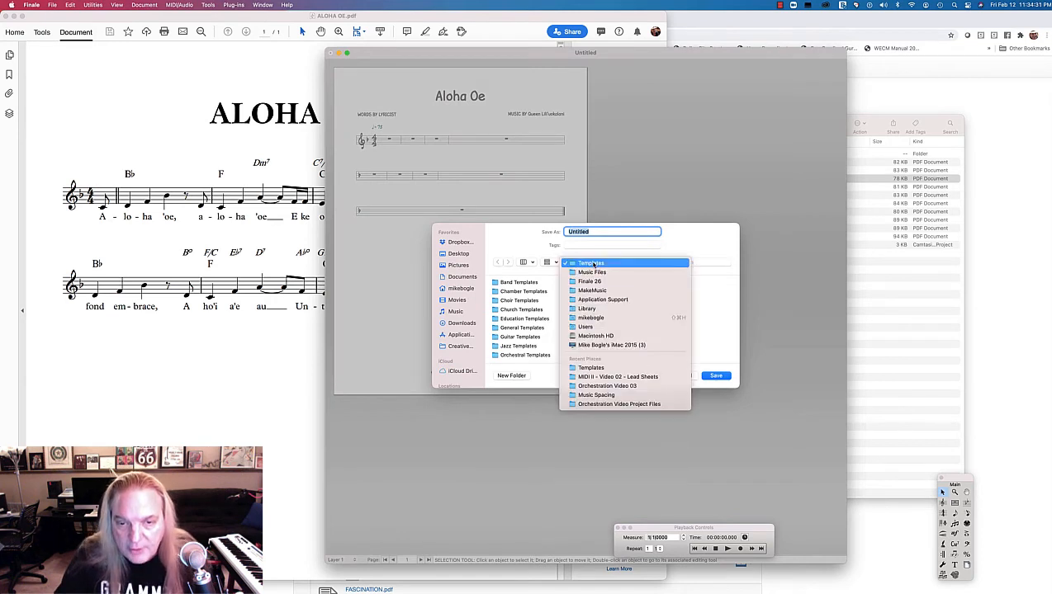
pyautogui.click(585, 377)
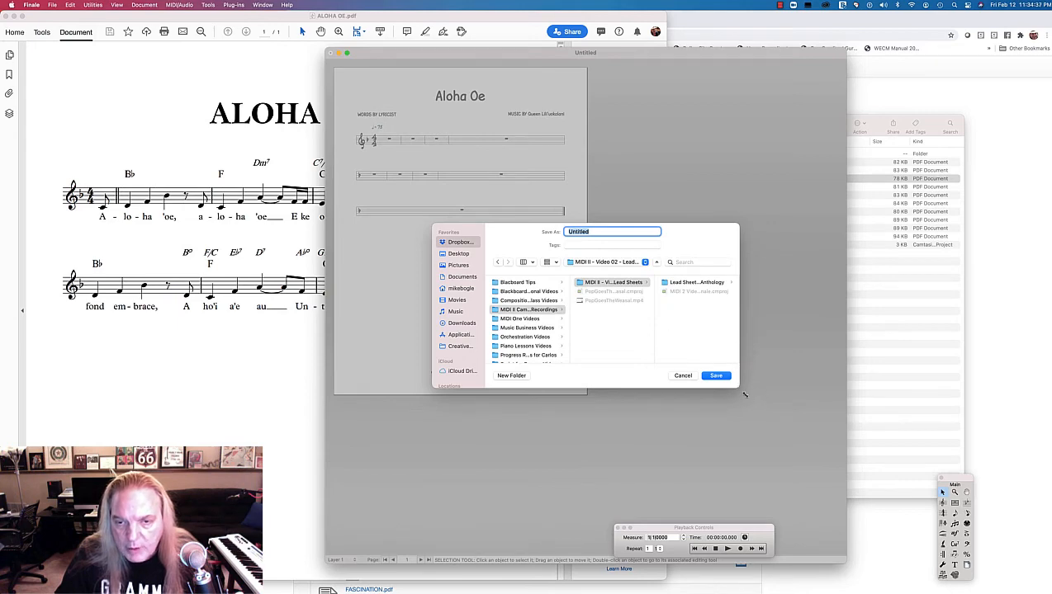
pyautogui.moveTo(738, 388); pyautogui.dragTo(793, 437)
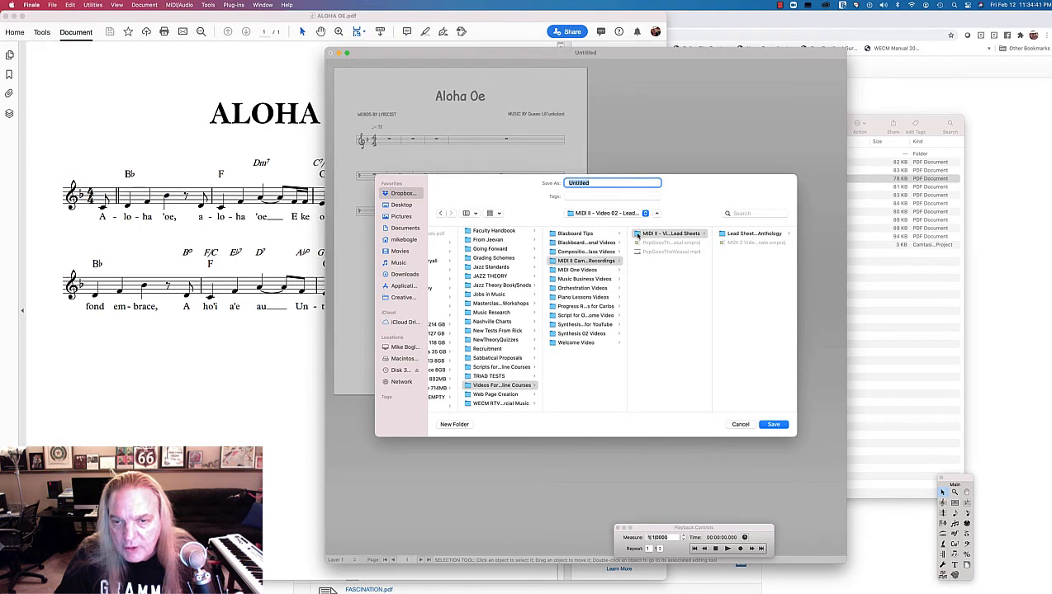
pyautogui.click(637, 238)
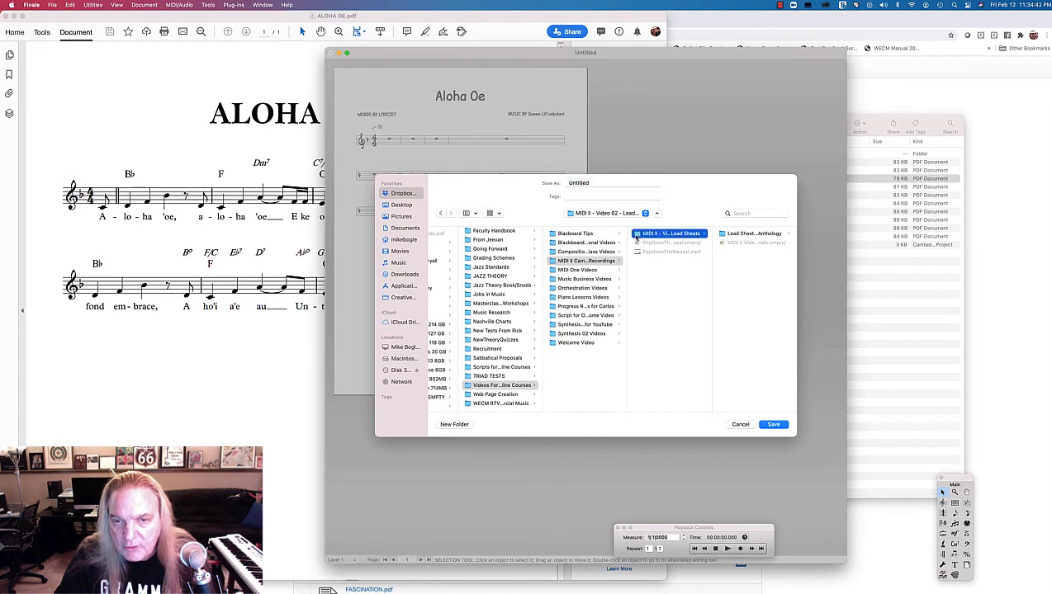
pyautogui.click(599, 182)
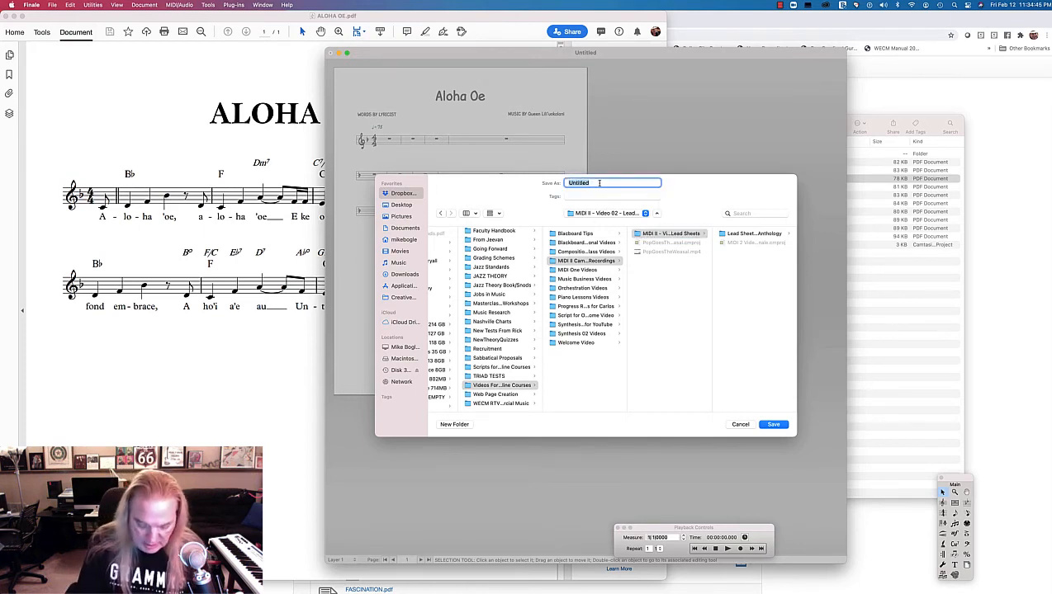
pyautogui.write('Aloha Oe')
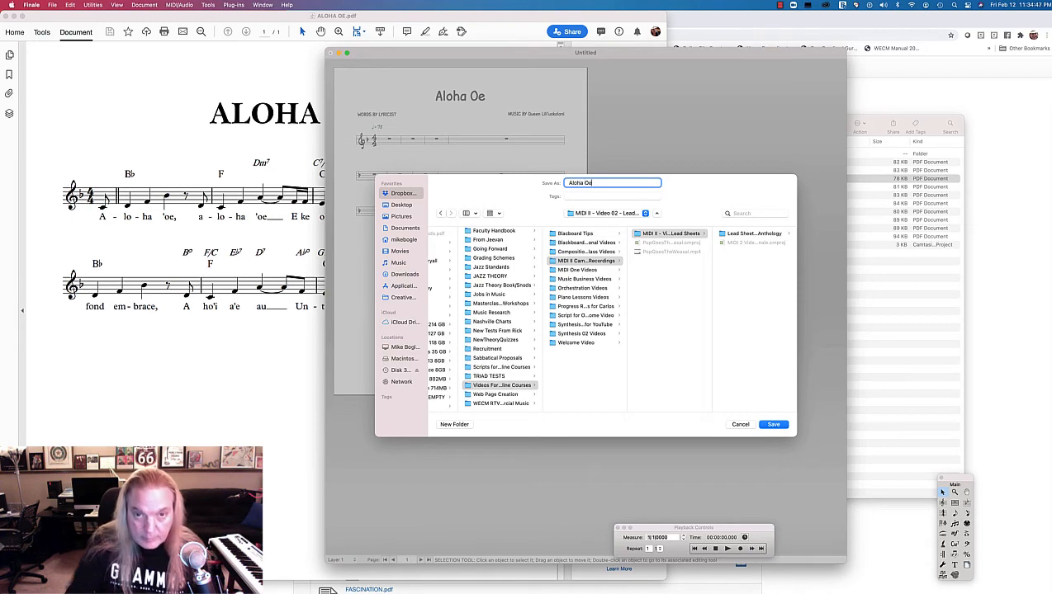
pyautogui.click(773, 425)
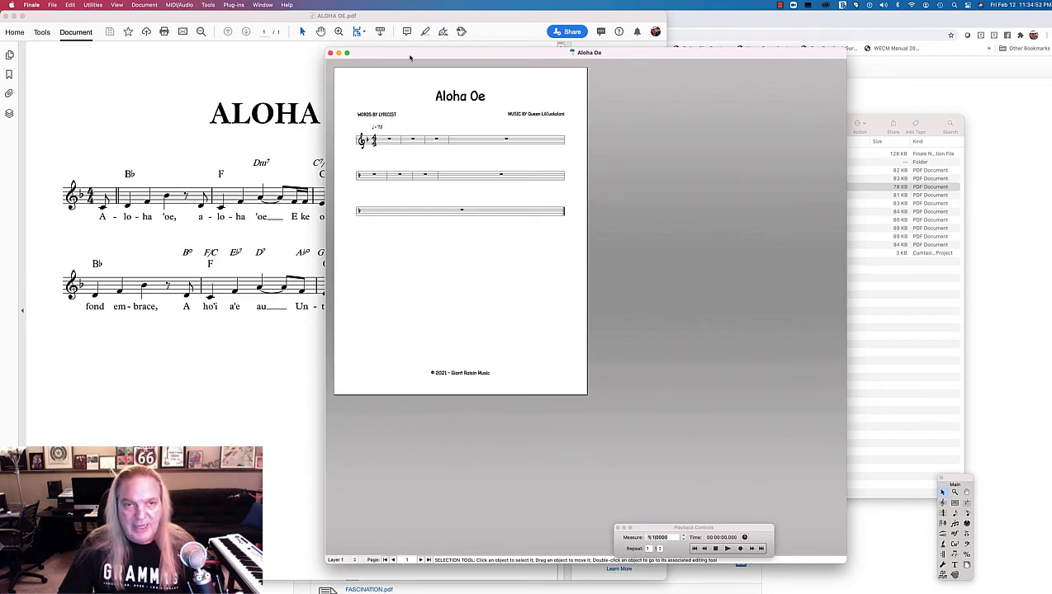
# Enlarge the score's page view, fit its window around the page and place the Main tool palette beside it
pyautogui.moveTo(419, 48)
pyautogui.mouseDown()
pyautogui.moveTo(461, 48)
pyautogui.moveTo(406, 41)
pyautogui.mouseUp()
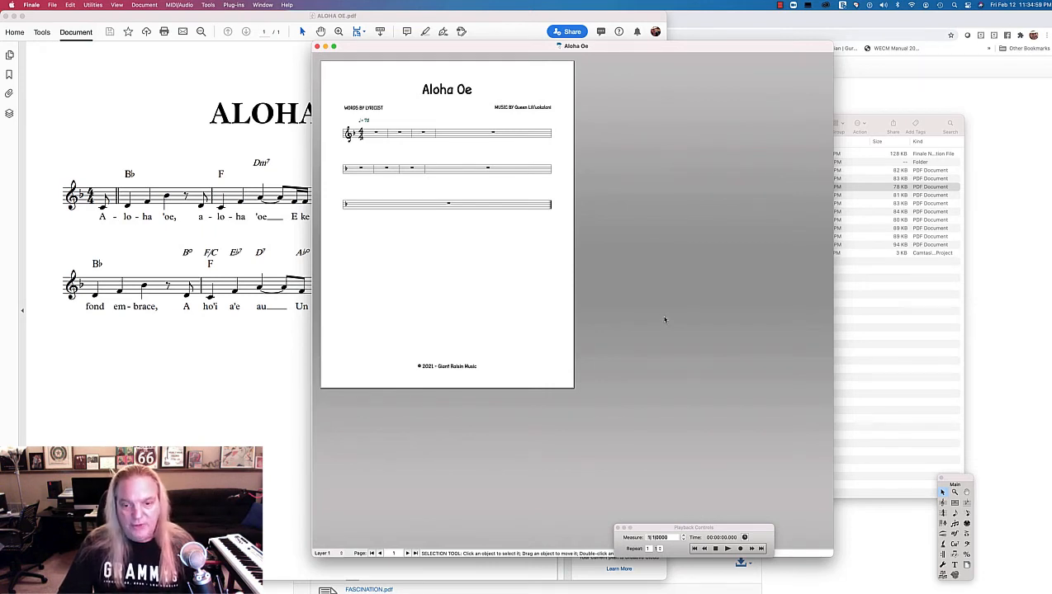
pyautogui.press('super+1')
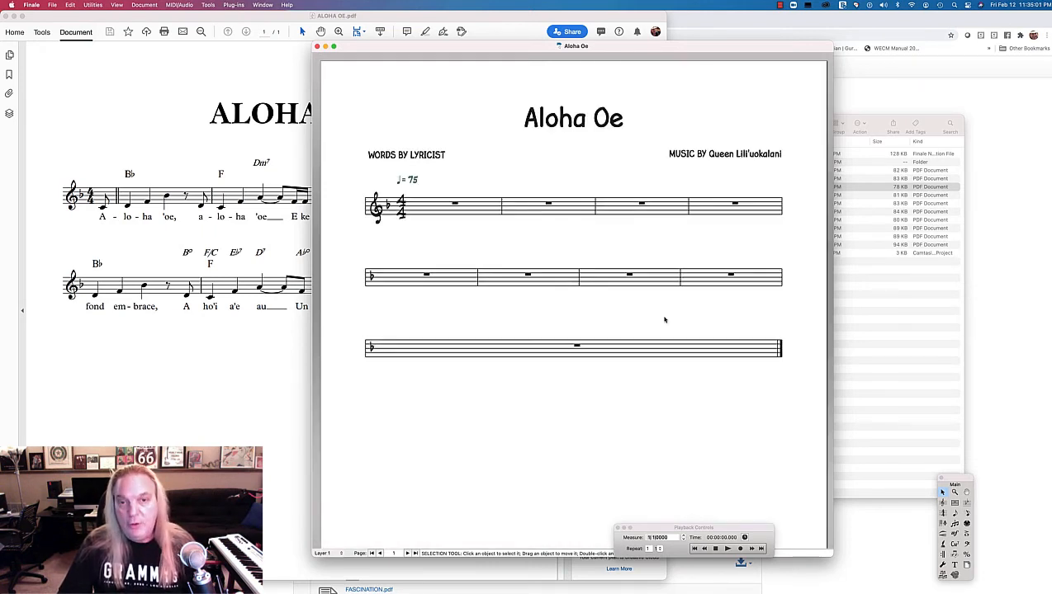
pyautogui.moveTo(824, 551); pyautogui.dragTo(894, 566)
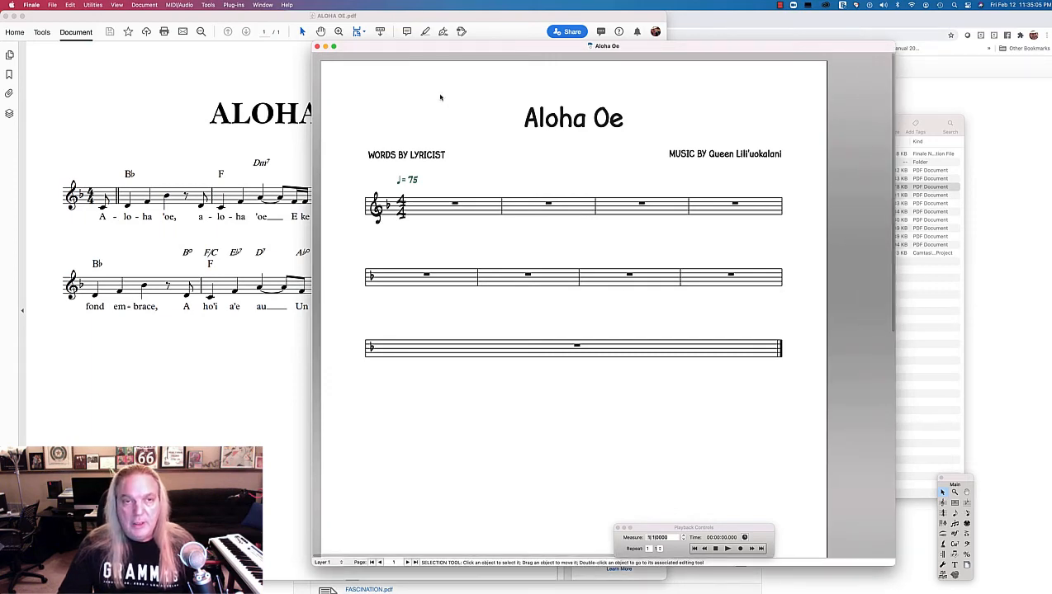
pyautogui.moveTo(441, 47); pyautogui.dragTo(312, 33)
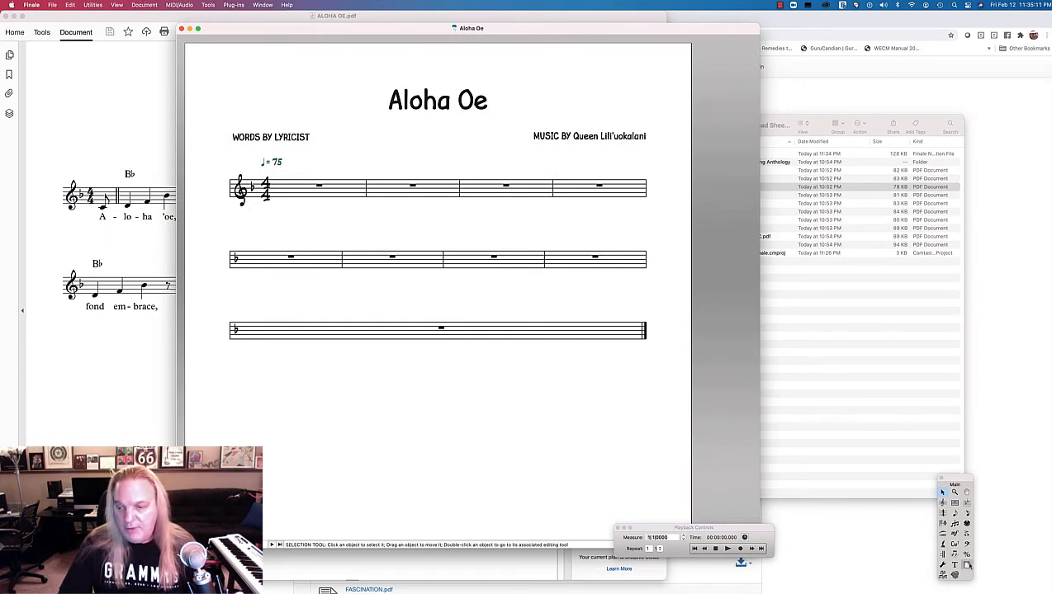
pyautogui.moveTo(954, 482); pyautogui.dragTo(821, 453)
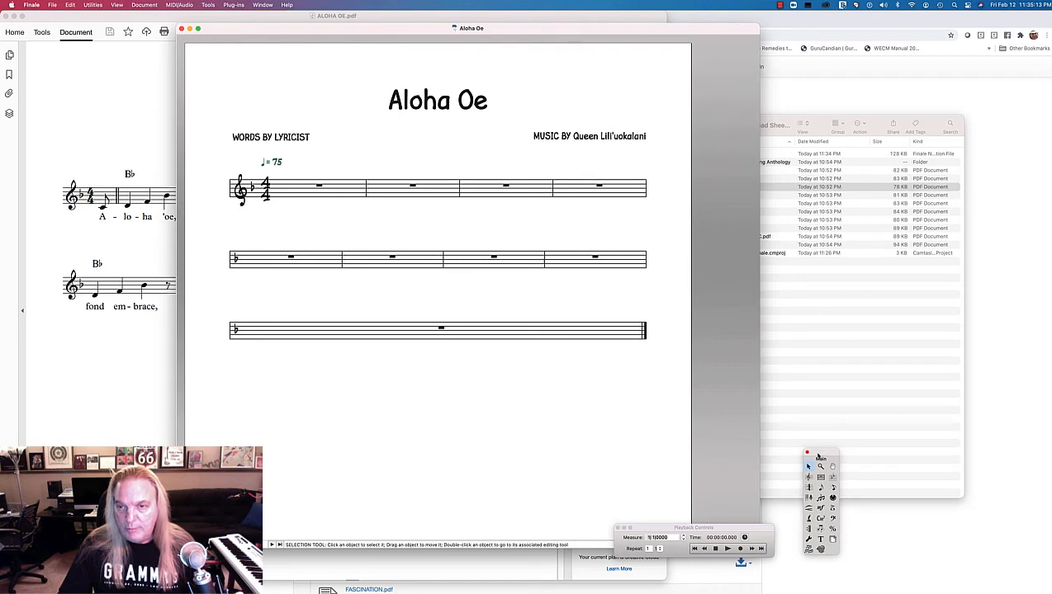
# Add a text block below the composer credit containing the Arranger insert from the score information
pyautogui.click(820, 540)
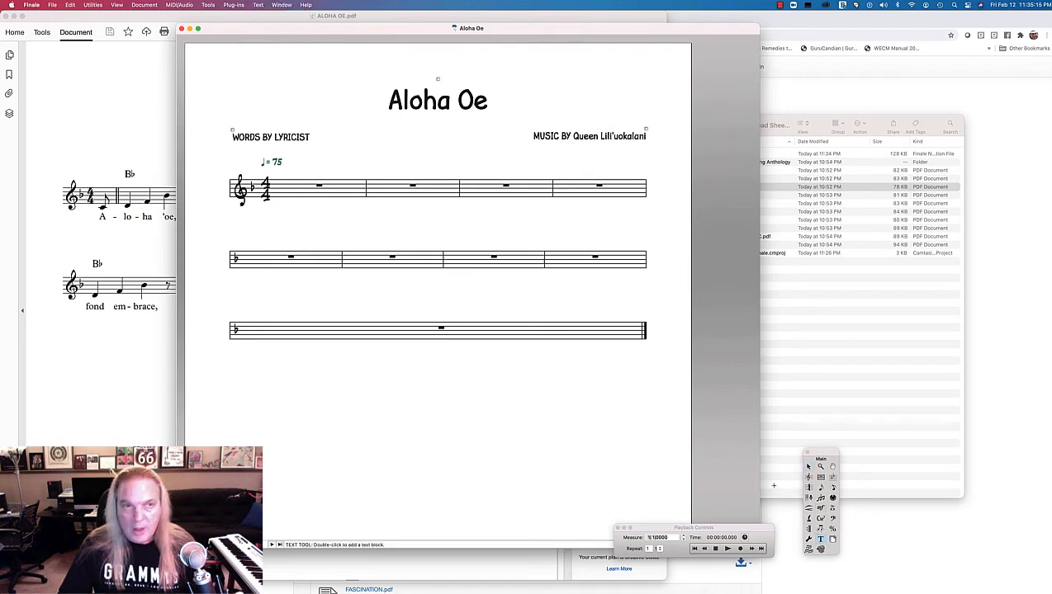
pyautogui.click(257, 5)
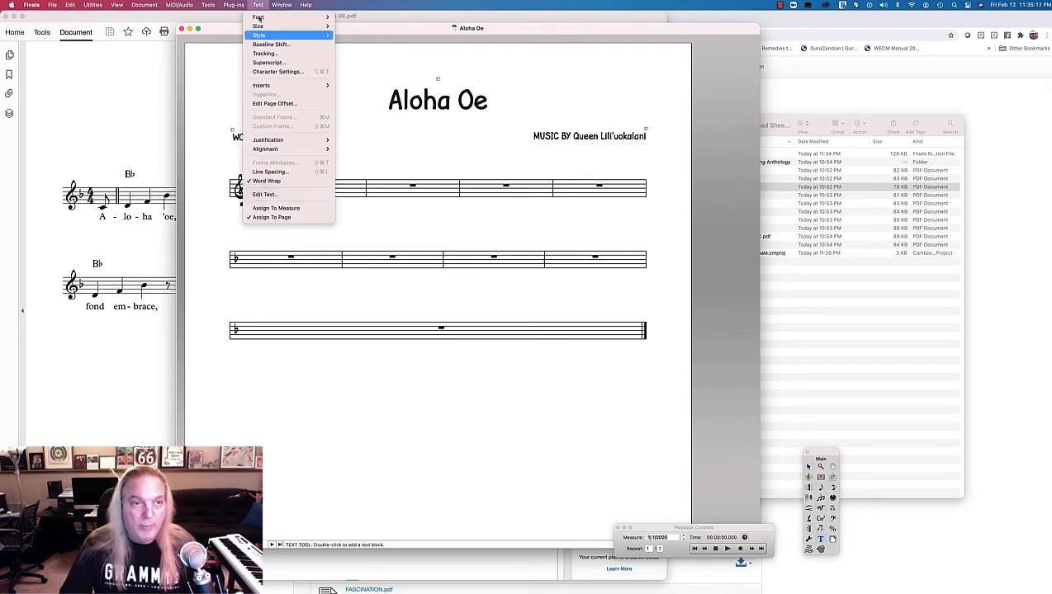
pyautogui.moveTo(284, 90)
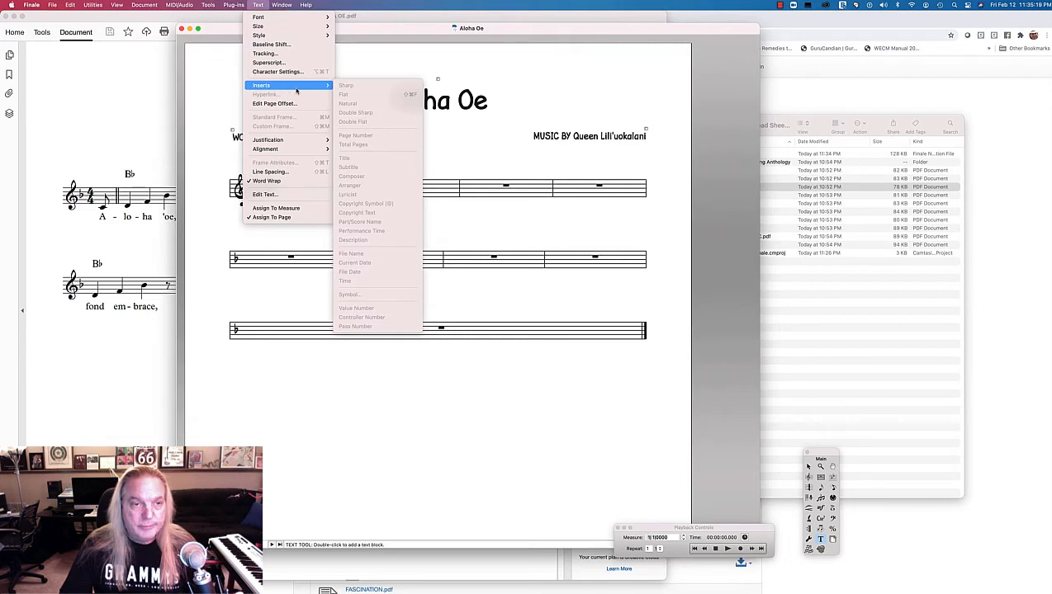
pyautogui.click(501, 142)
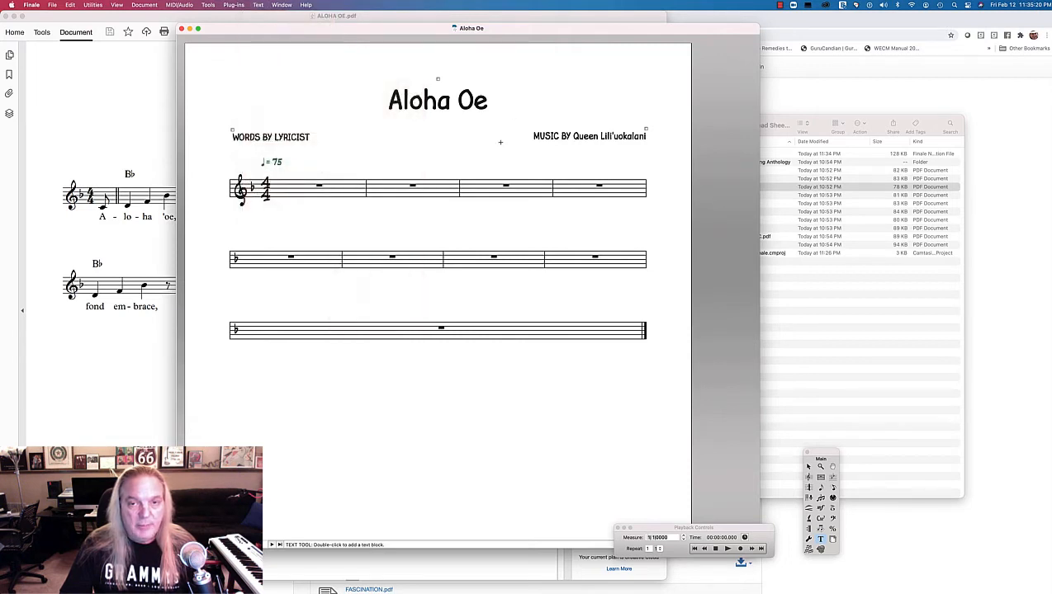
pyautogui.doubleClick(639, 150)
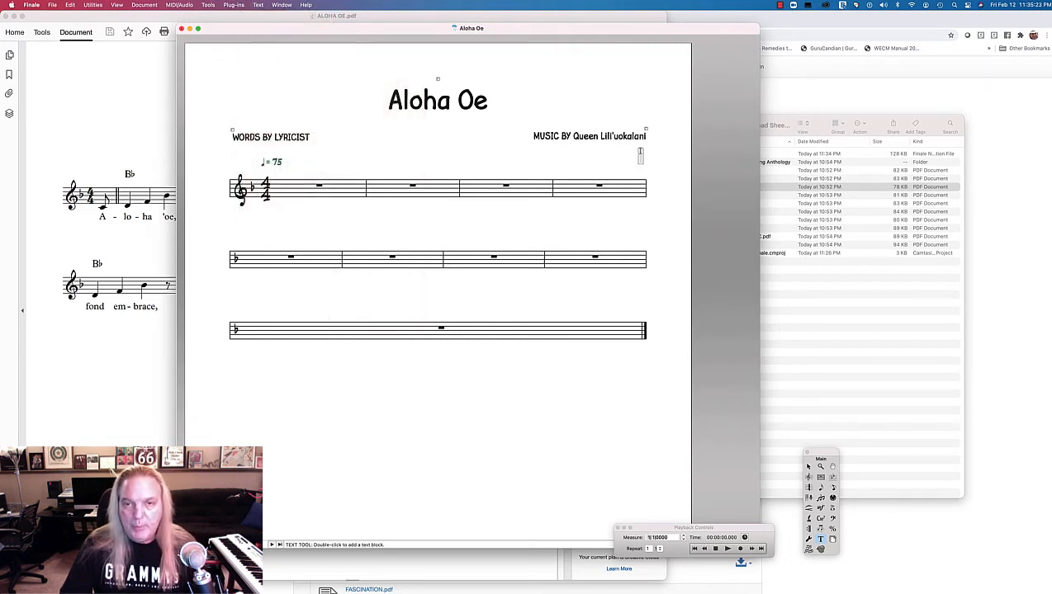
pyautogui.click(258, 5)
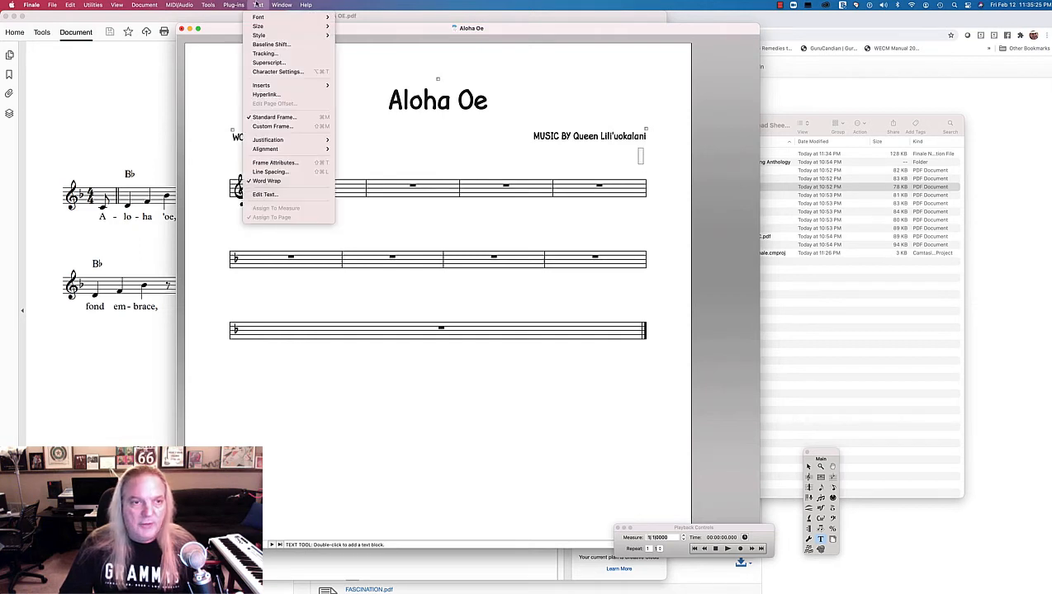
pyautogui.moveTo(313, 85)
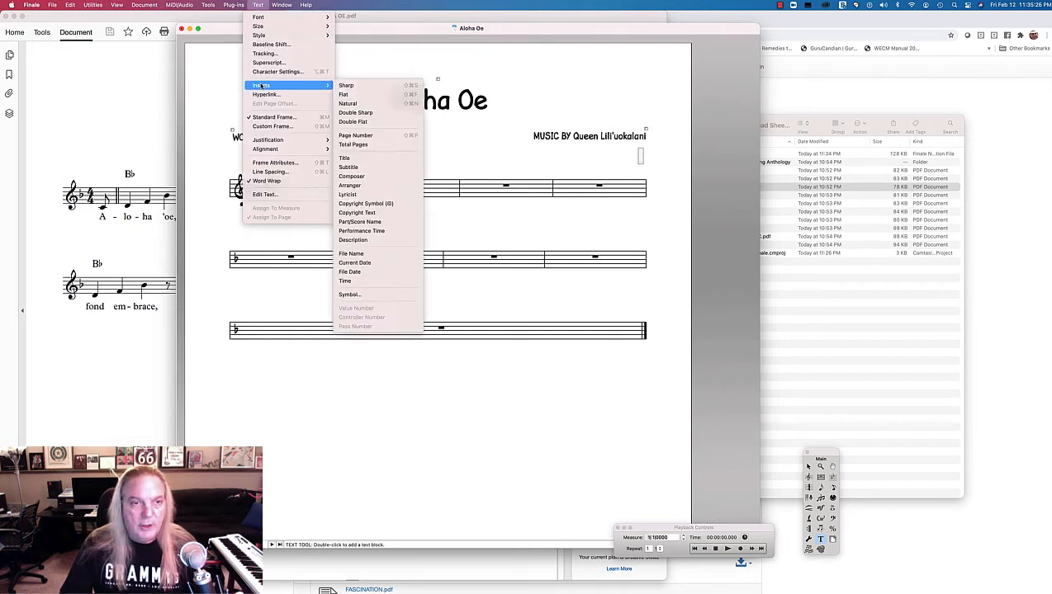
pyautogui.click(355, 186)
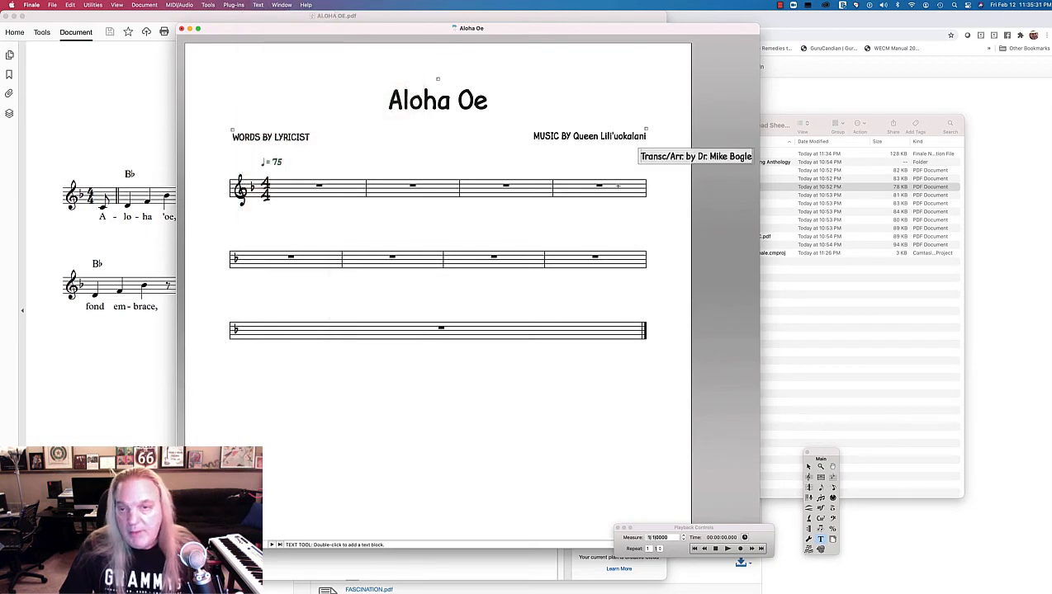
pyautogui.click(665, 132)
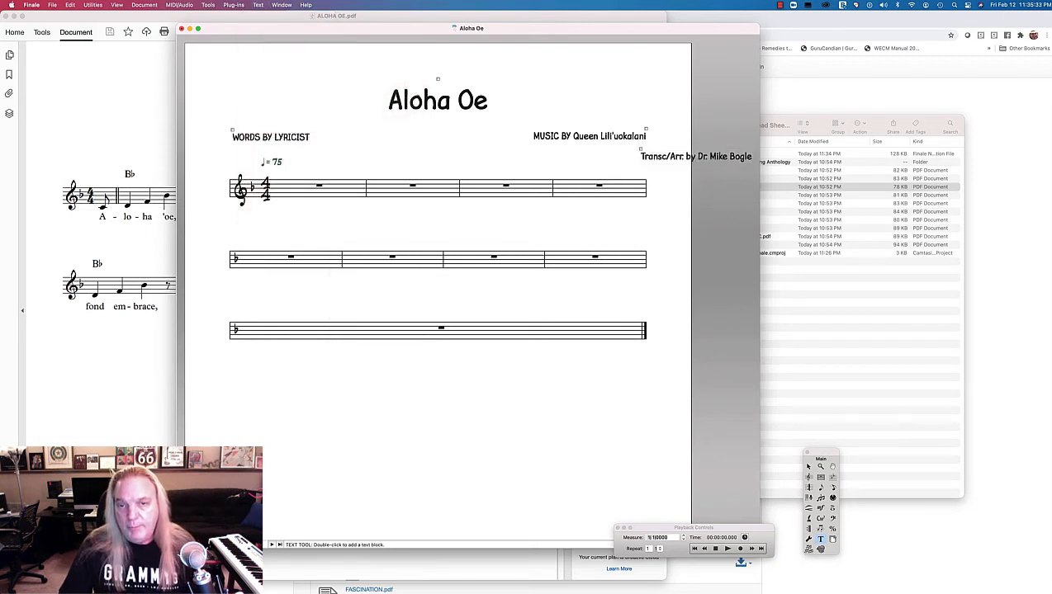
# Right-align the arranger credit directly beneath the composer credit and raise both credits closer to the title
pyautogui.moveTo(641, 149); pyautogui.dragTo(533, 146)
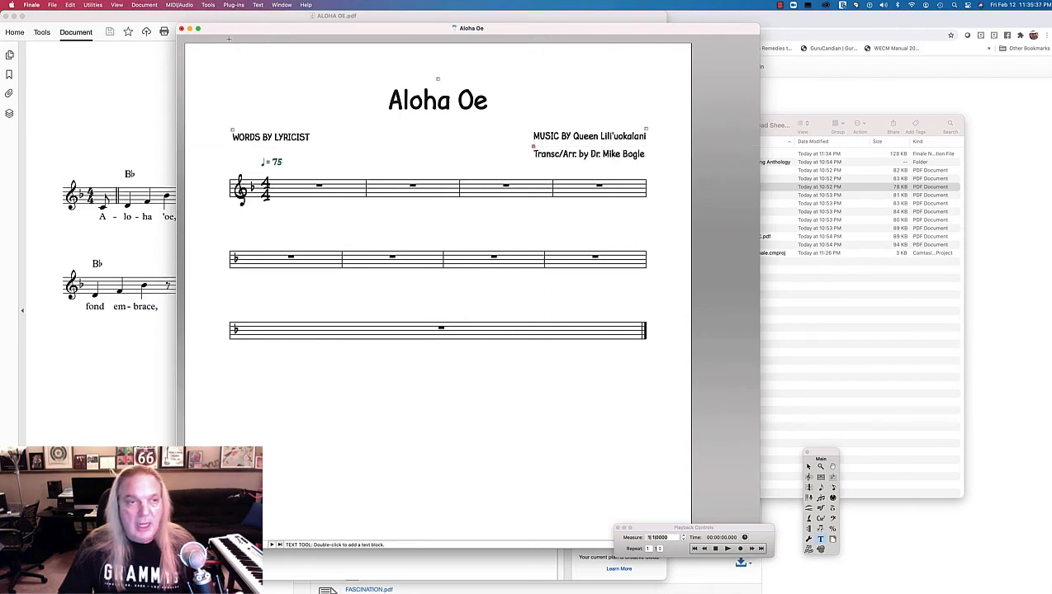
pyautogui.click(258, 5)
pyautogui.moveTo(266, 148)
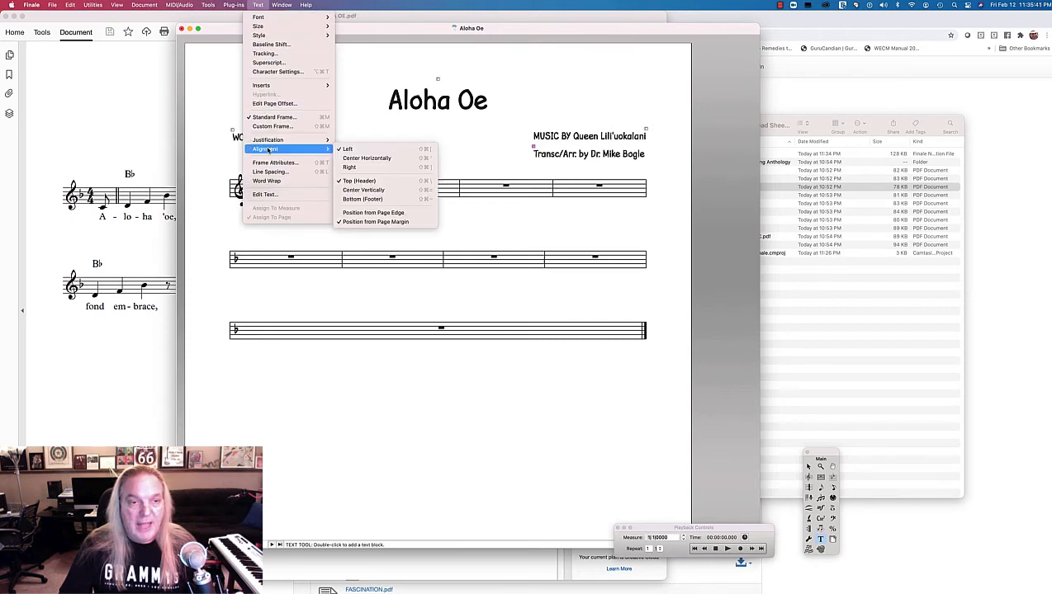
pyautogui.click(349, 167)
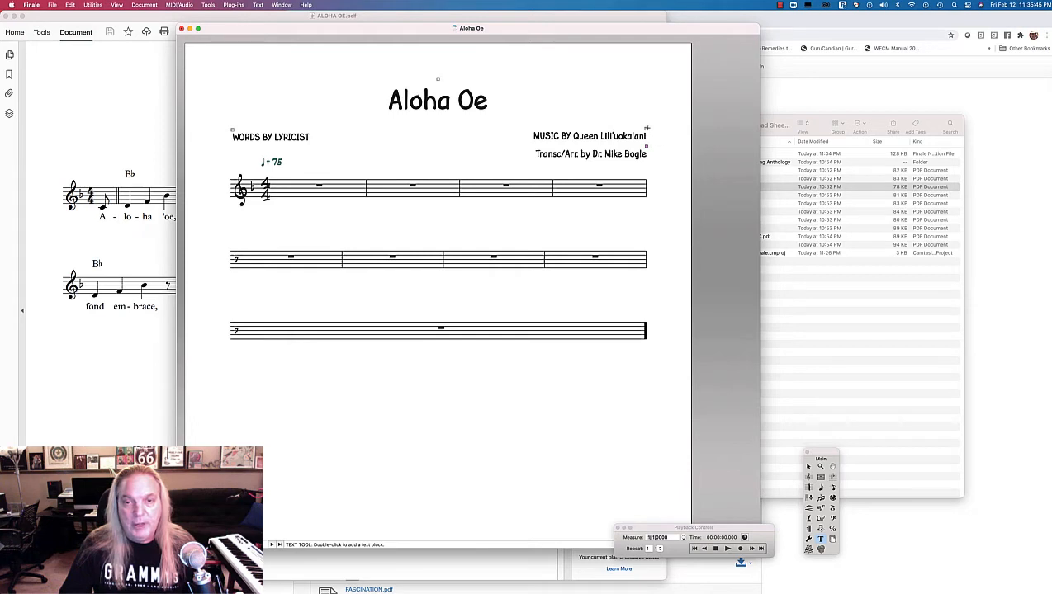
pyautogui.moveTo(646, 129)
pyautogui.mouseDown()
pyautogui.moveTo(645, 120)
pyautogui.moveTo(646, 145)
pyautogui.moveTo(645, 135)
pyautogui.mouseUp()
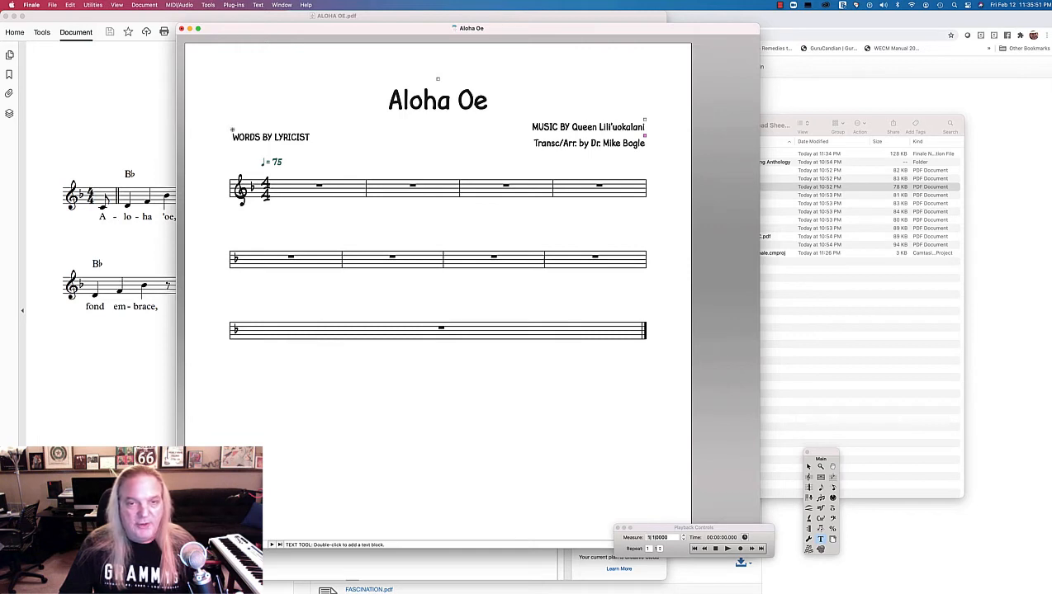
# Delete the placeholder lyricist credit and move the tempo marking higher, above the treble clef
pyautogui.moveTo(232, 130); pyautogui.dragTo(227, 117)
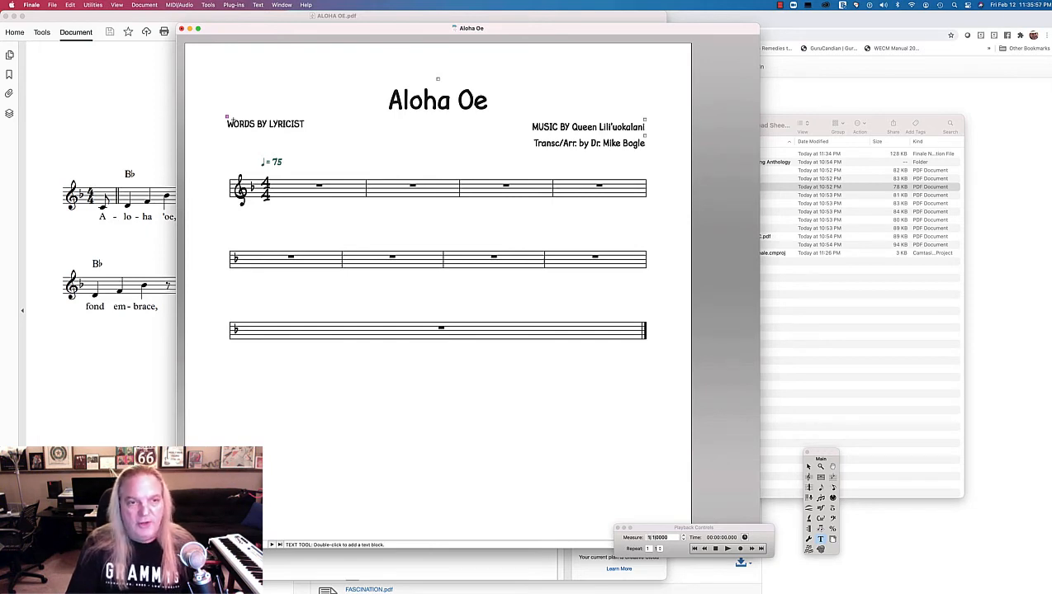
pyautogui.press('Delete')
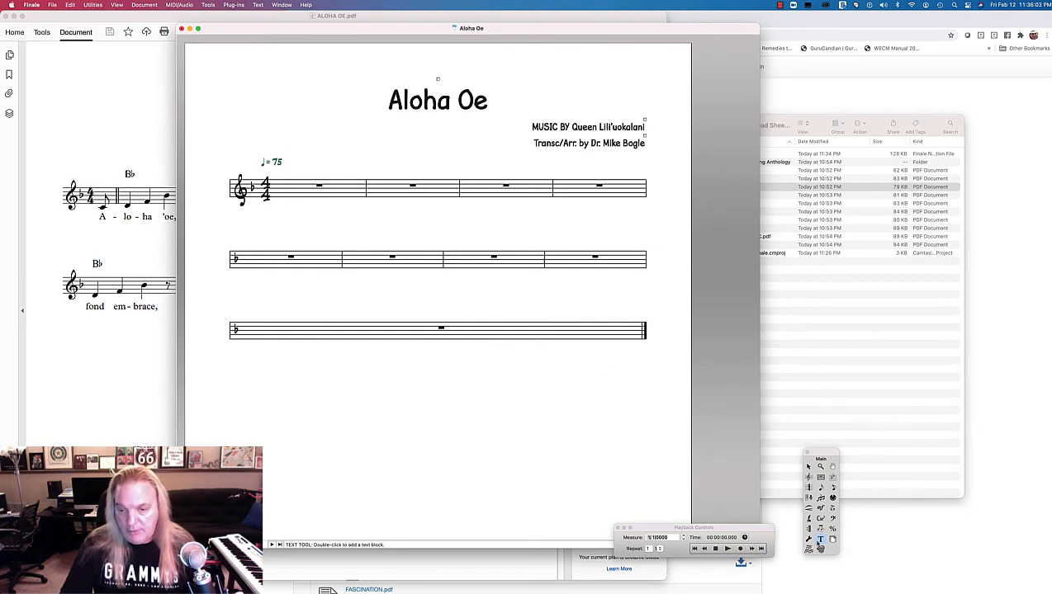
pyautogui.click(821, 508)
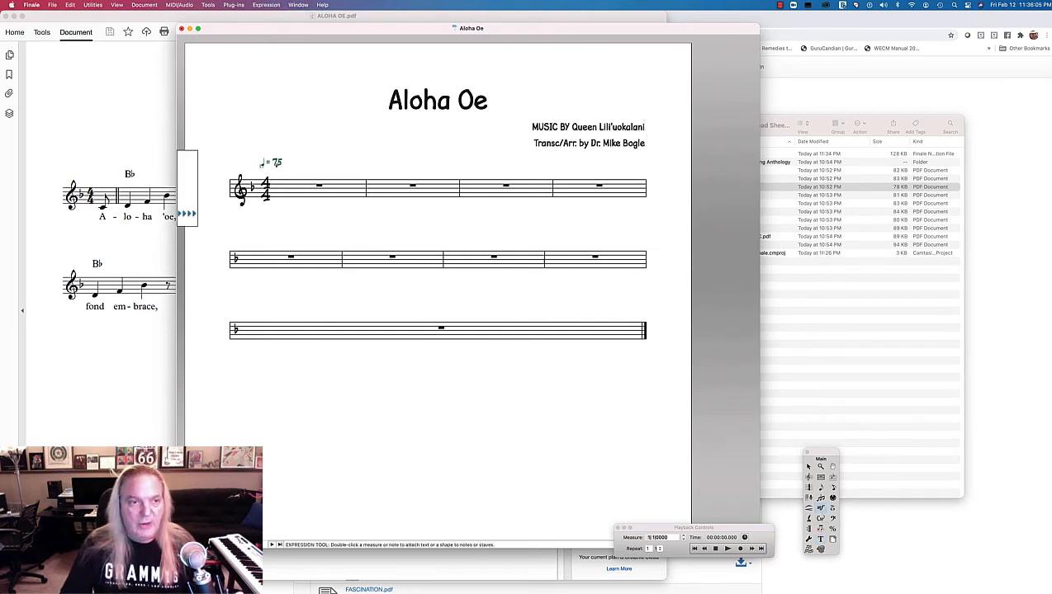
pyautogui.moveTo(262, 164); pyautogui.dragTo(237, 142)
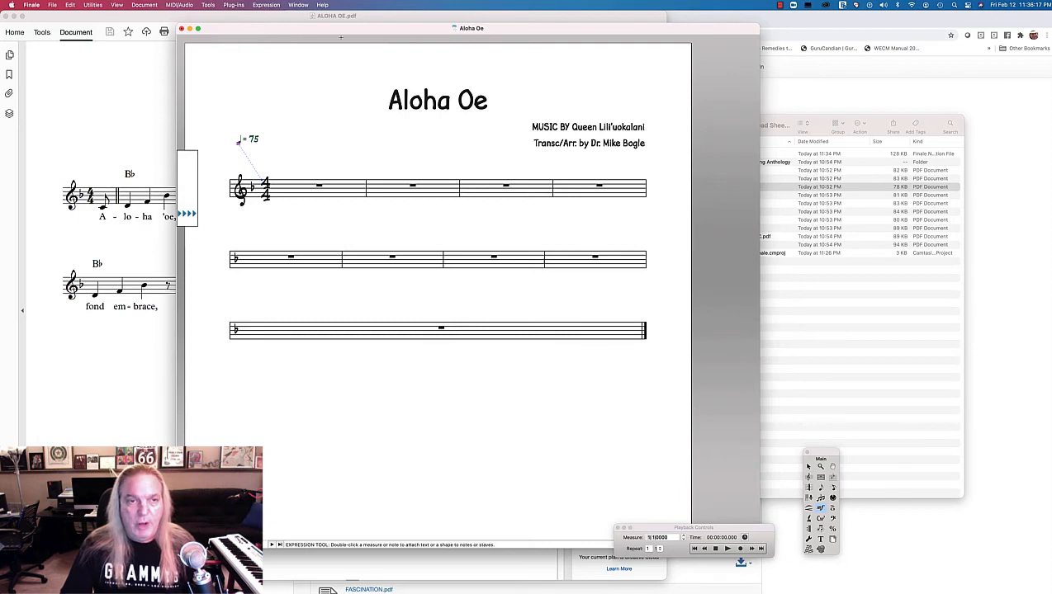
# Move the score window off the reference PDF's music and resize it to show the page's full staff width
pyautogui.moveTo(340, 35); pyautogui.dragTo(590, 25)
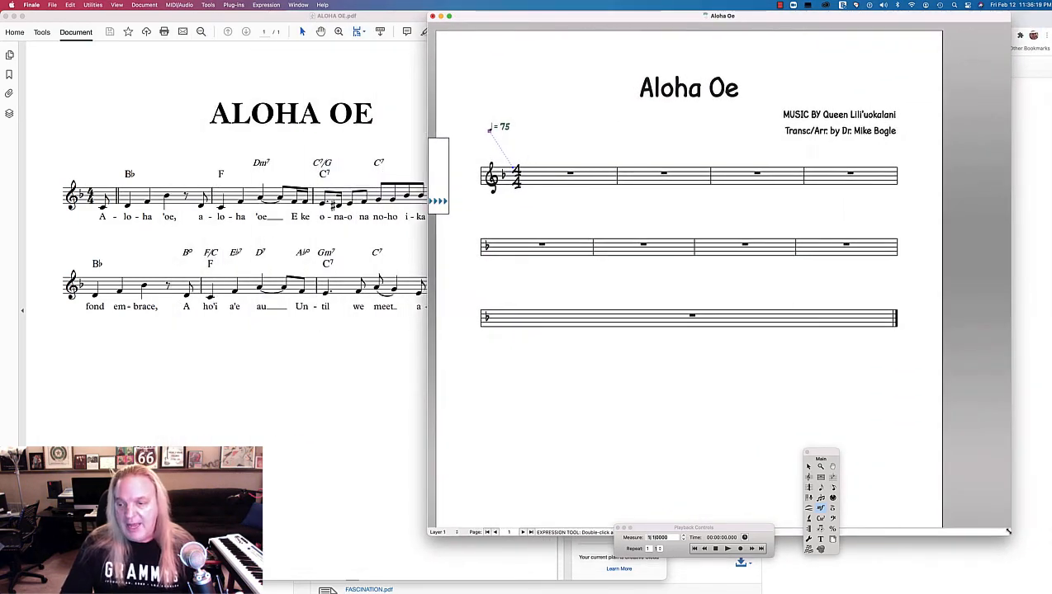
pyautogui.moveTo(1009, 537); pyautogui.dragTo(859, 579)
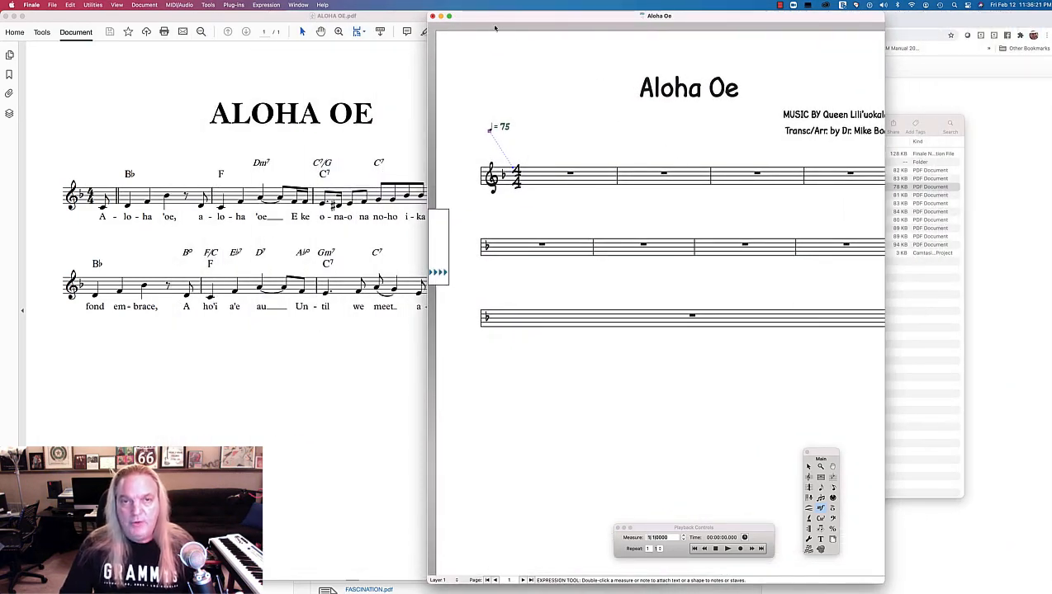
pyautogui.moveTo(489, 18); pyautogui.dragTo(616, 18)
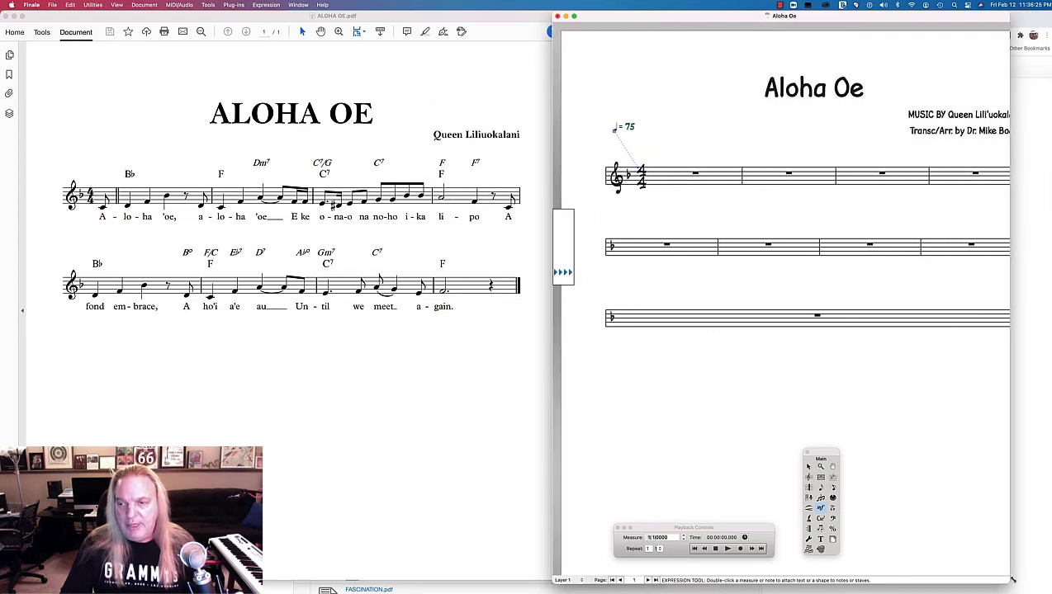
pyautogui.moveTo(1009, 583); pyautogui.dragTo(1048, 583)
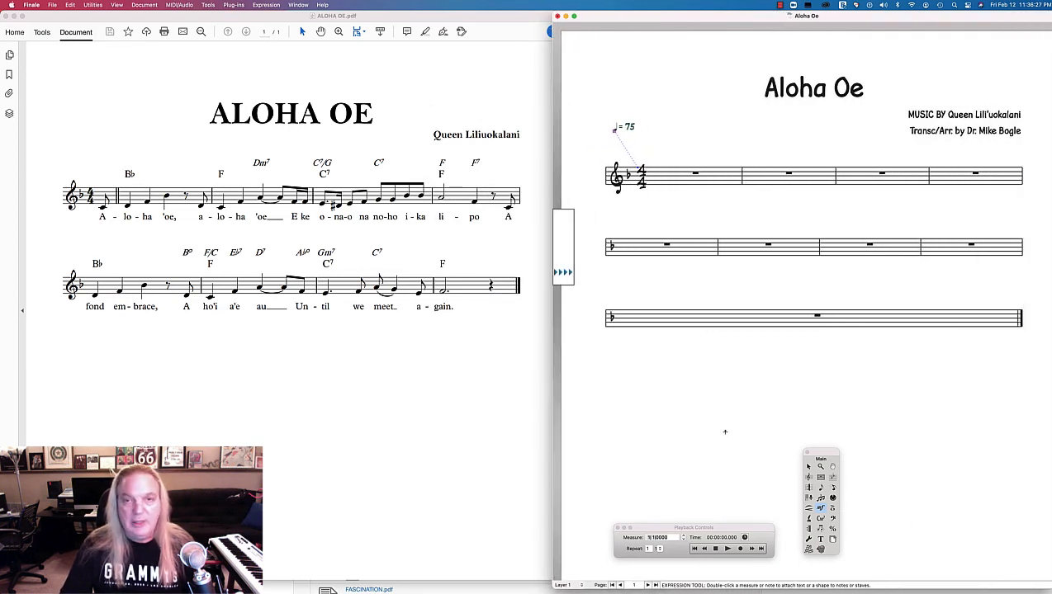
# Narrow the reference PDF window, then place the score window beside its music and widen it to show the whole page
pyautogui.click(416, 34)
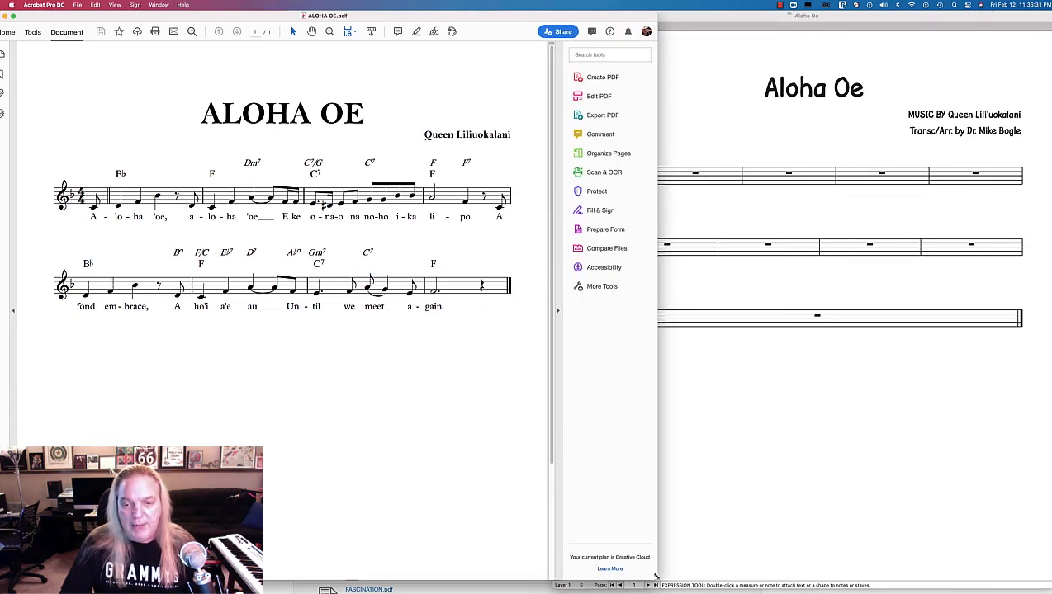
pyautogui.moveTo(656, 576); pyautogui.dragTo(582, 577)
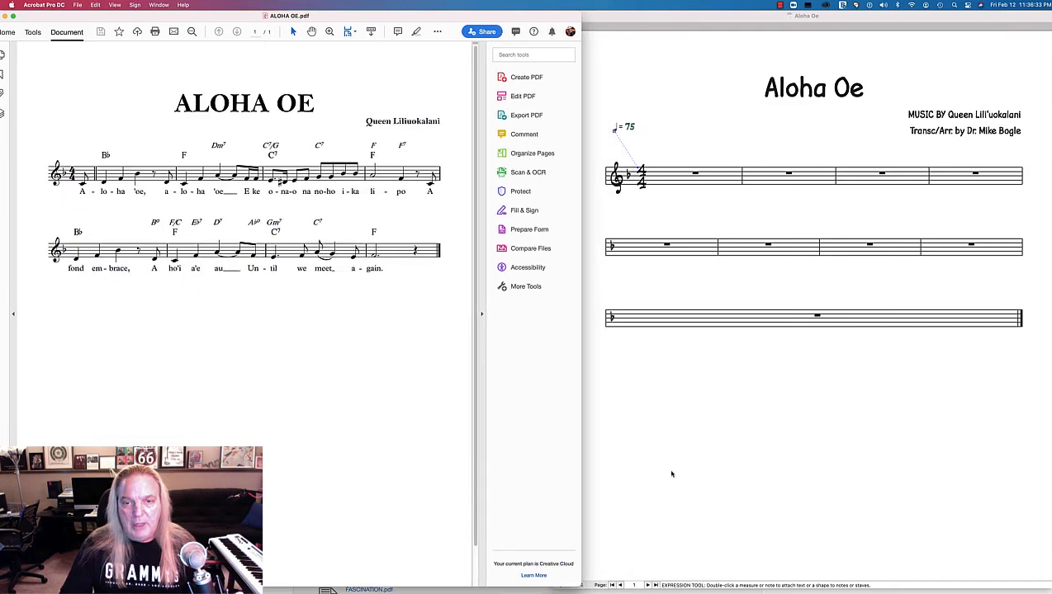
pyautogui.click(672, 470)
pyautogui.moveTo(607, 16); pyautogui.dragTo(549, 17)
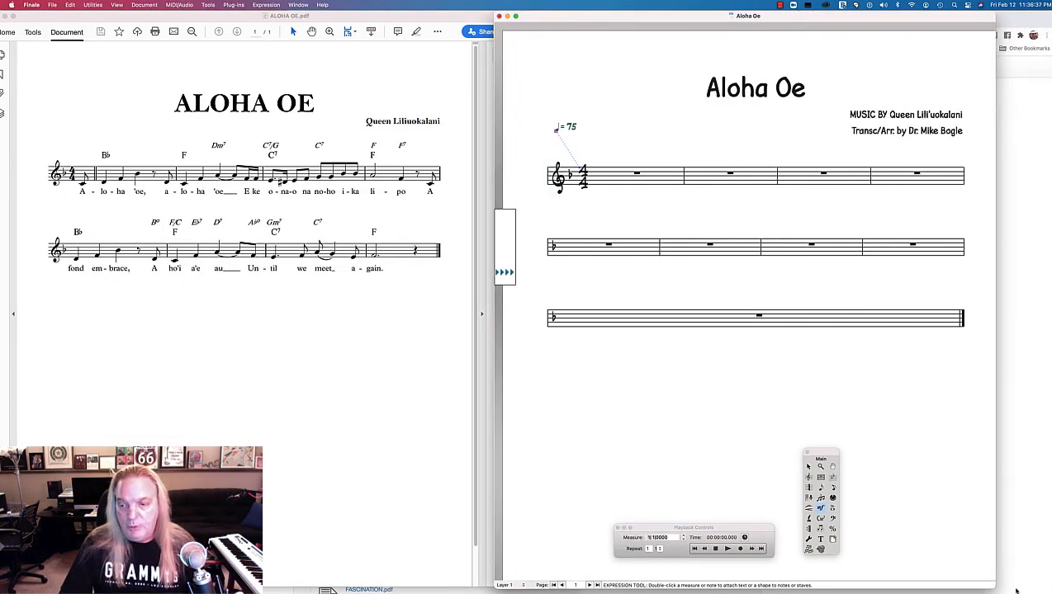
pyautogui.moveTo(994, 587); pyautogui.dragTo(1032, 584)
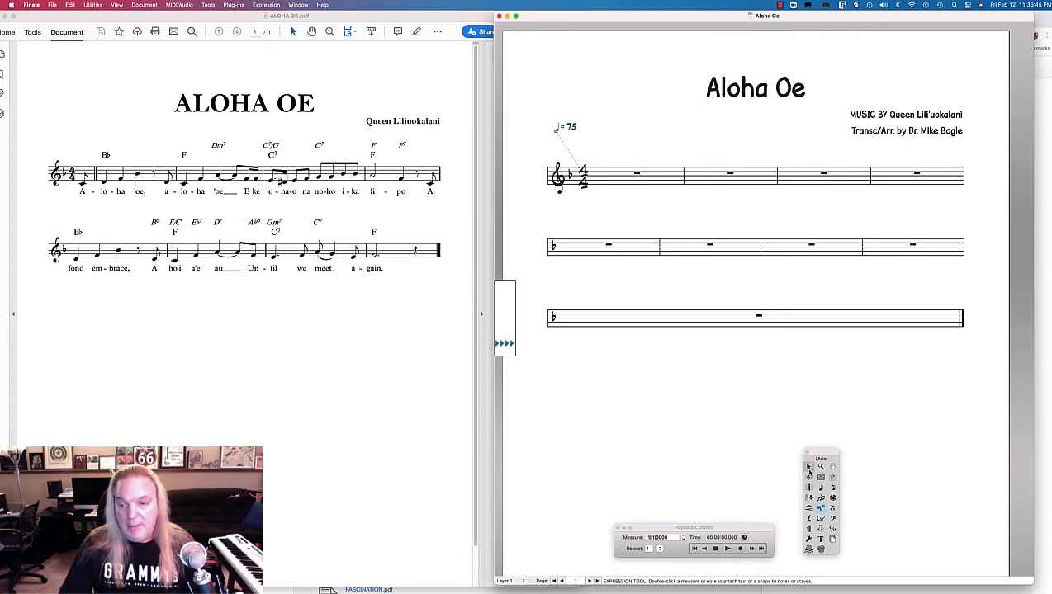
# Move measures up between systems so the first system holds five measures and the second holds the last four
pyautogui.click(808, 467)
pyautogui.click(609, 252)
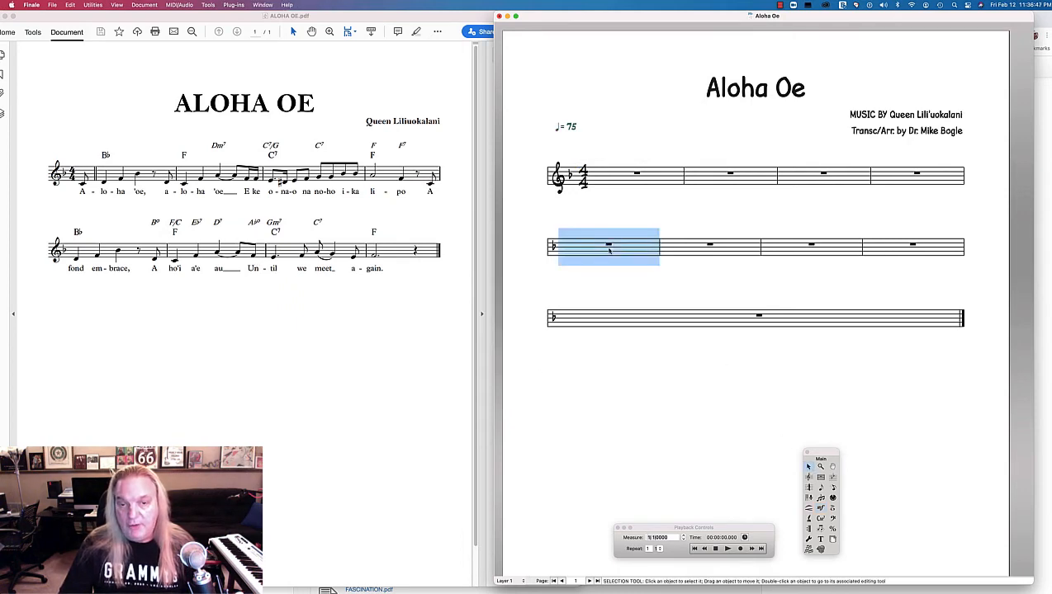
pyautogui.press('Up')
pyautogui.click(655, 323)
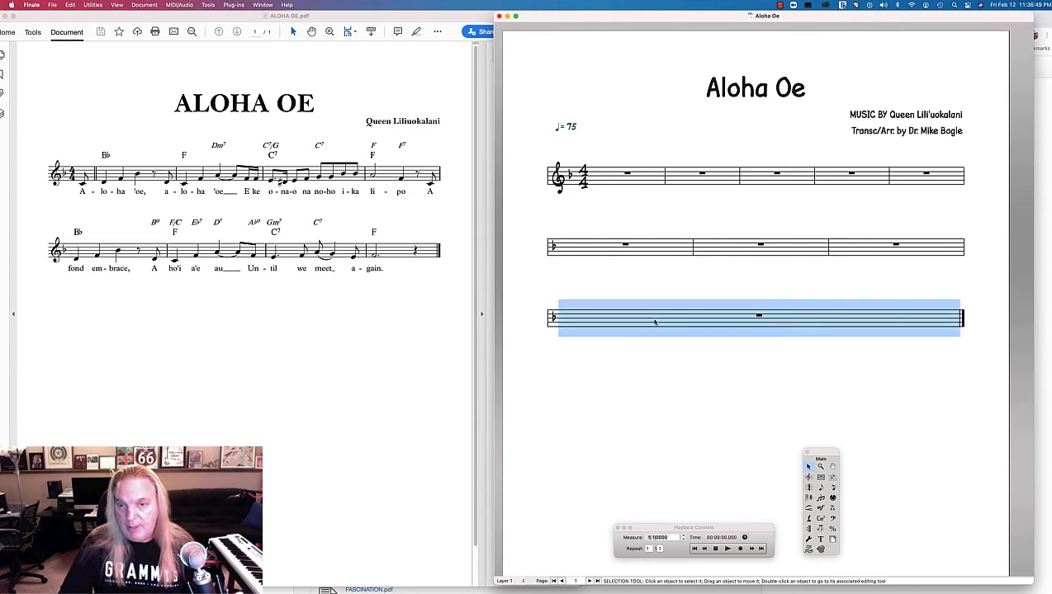
pyautogui.press('Up')
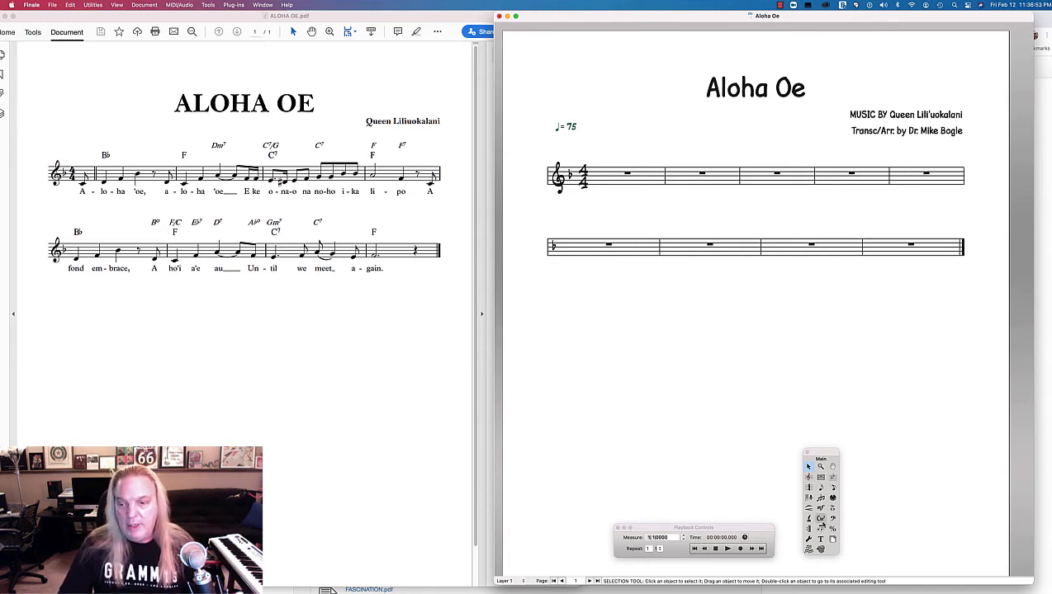
# Lower both systems with the Page Layout tool, adding space below the credits and between the two systems
pyautogui.click(832, 540)
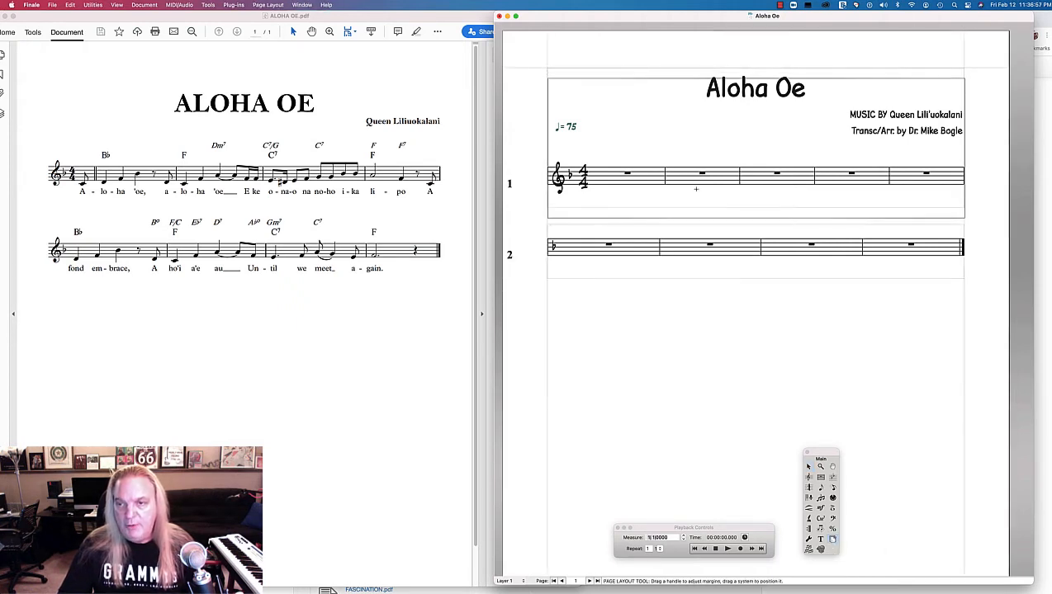
pyautogui.moveTo(696, 188); pyautogui.dragTo(696, 193)
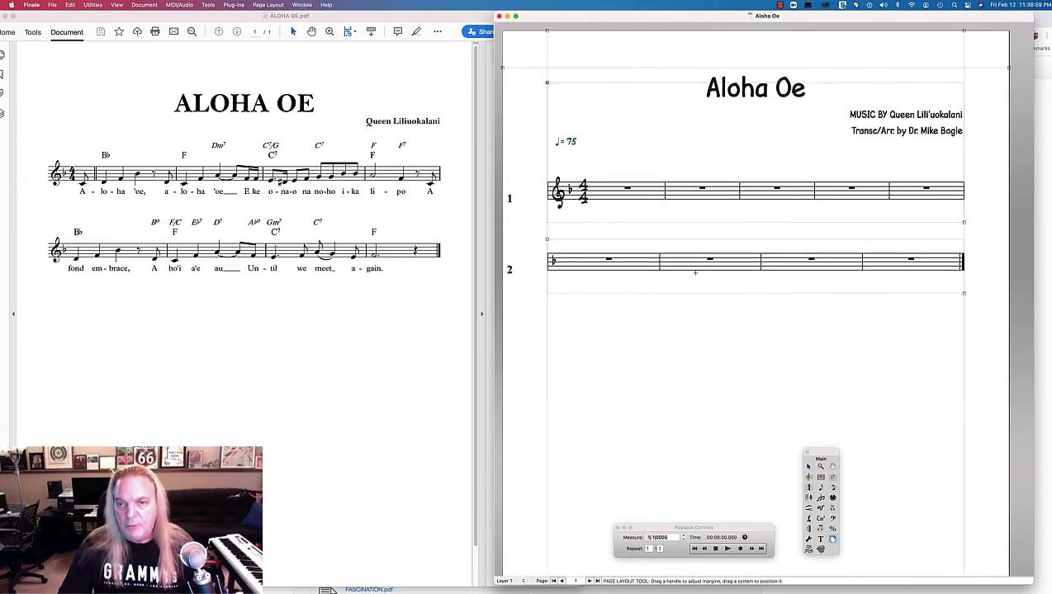
pyautogui.moveTo(695, 265); pyautogui.dragTo(695, 281)
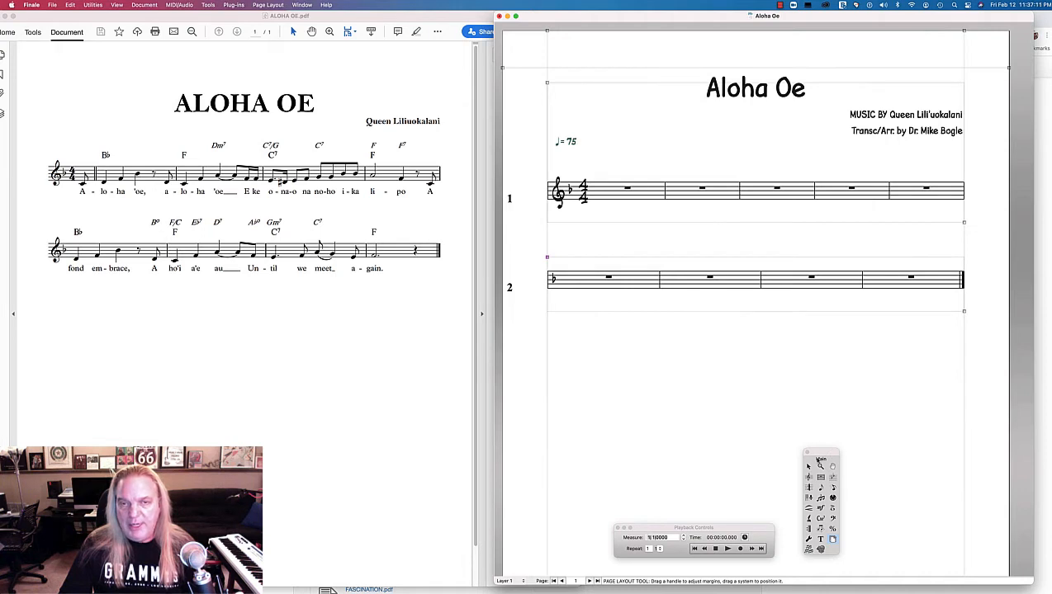
# Define an eighth-note pickup measure at the start of the score
pyautogui.click(137, 5)
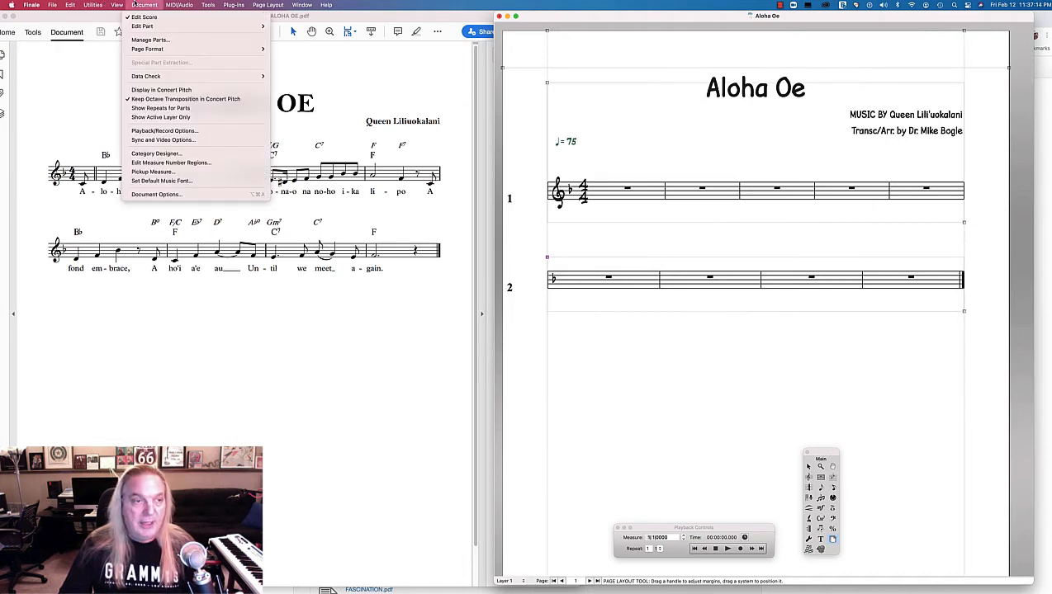
pyautogui.click(152, 172)
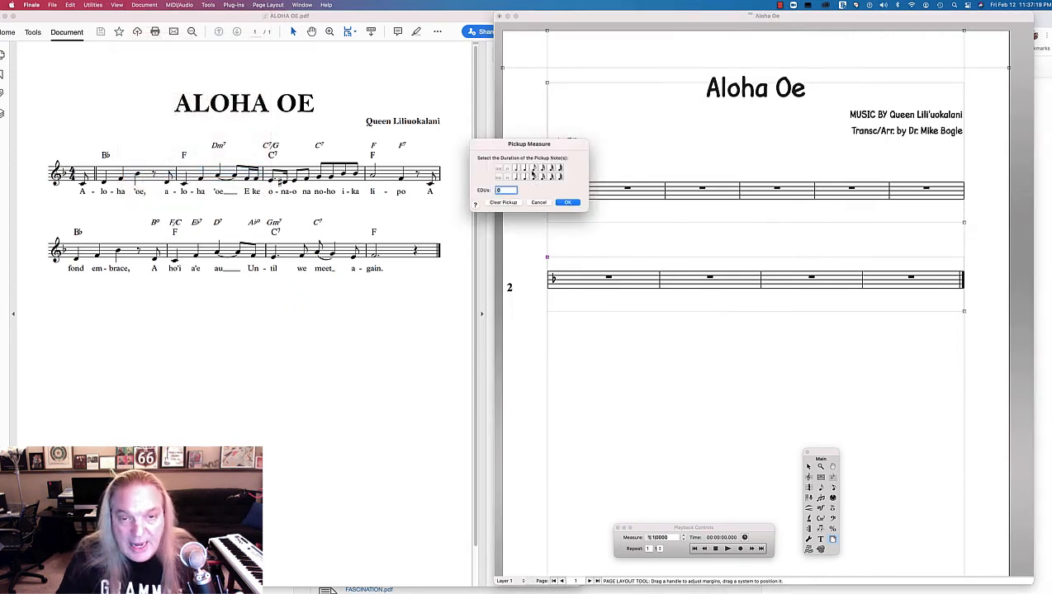
pyautogui.click(533, 169)
pyautogui.click(566, 203)
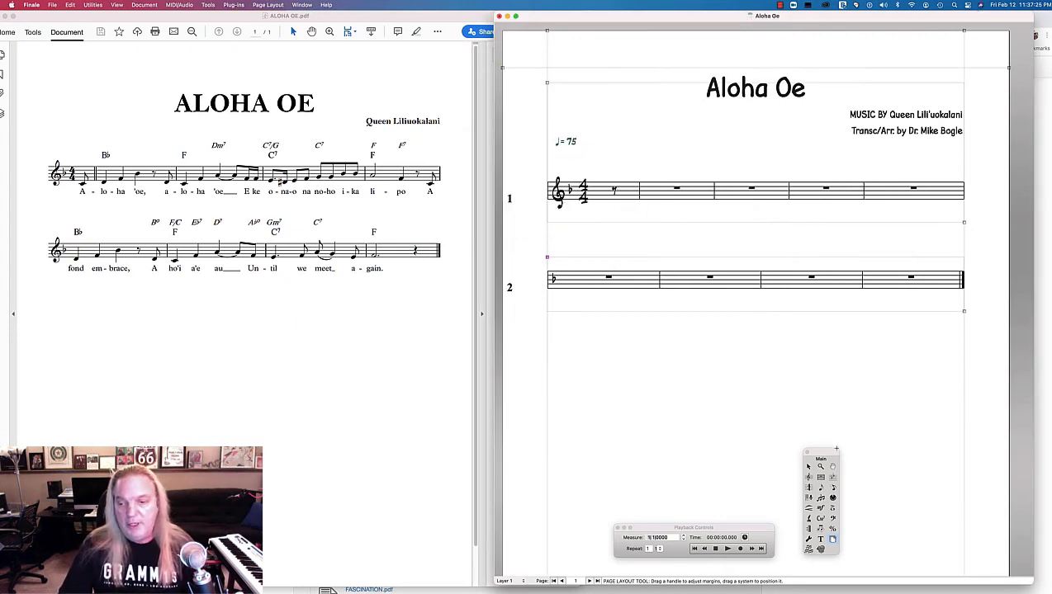
# Activate the Speedy Entry tool and close the Simple Entry and Rests palettes
pyautogui.moveTo(825, 453); pyautogui.dragTo(785, 402)
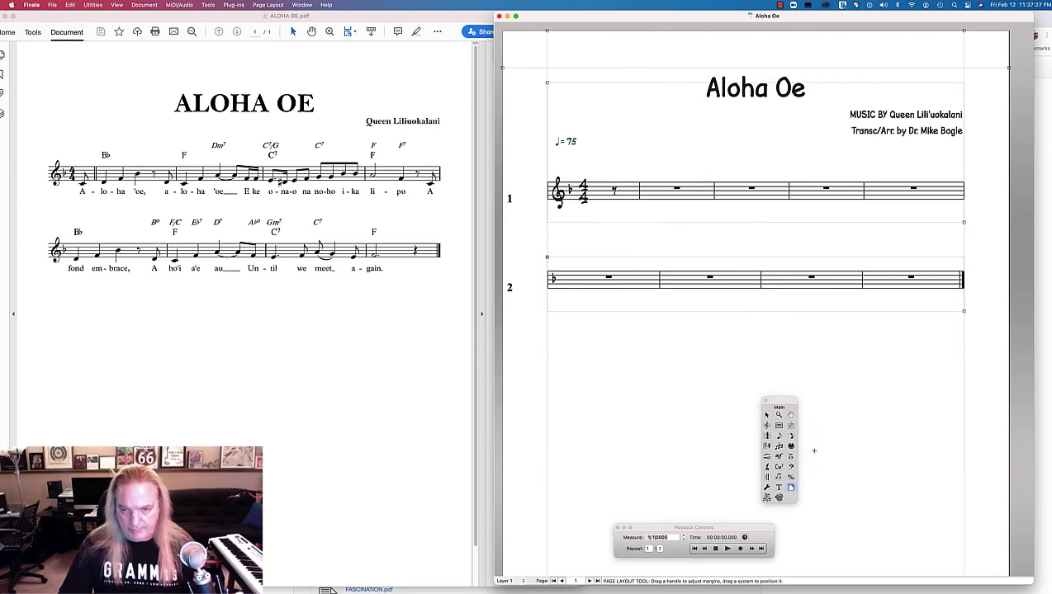
pyautogui.click(791, 437)
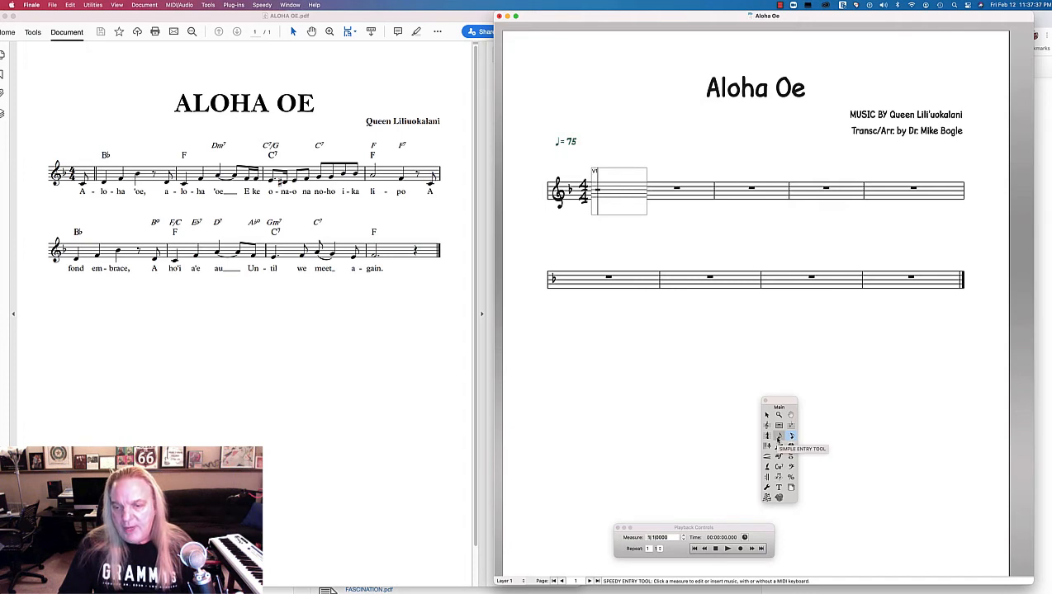
pyautogui.click(778, 437)
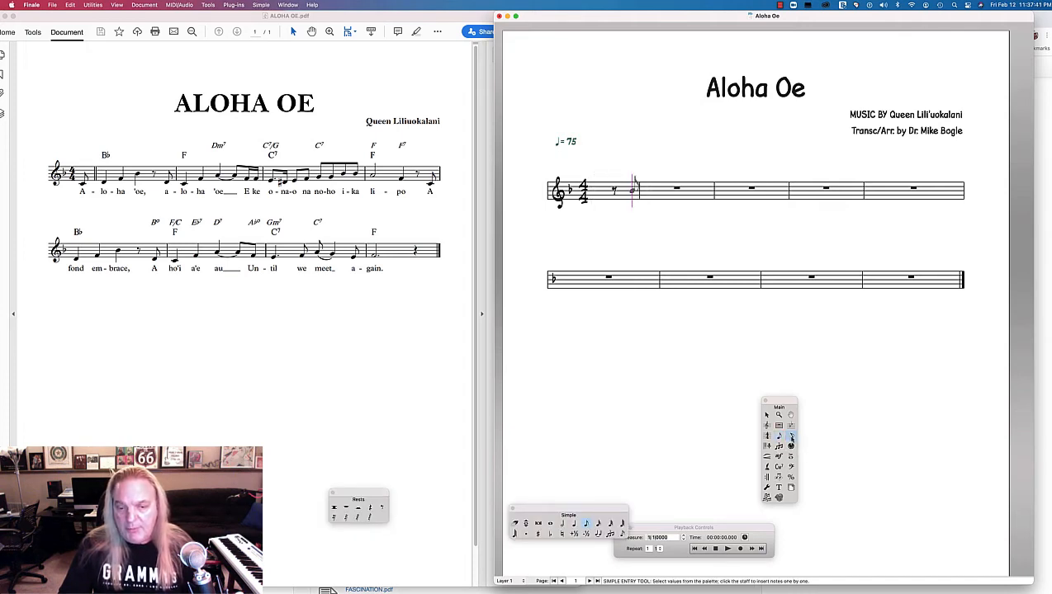
pyautogui.click(791, 437)
pyautogui.moveTo(513, 509); pyautogui.dragTo(442, 485)
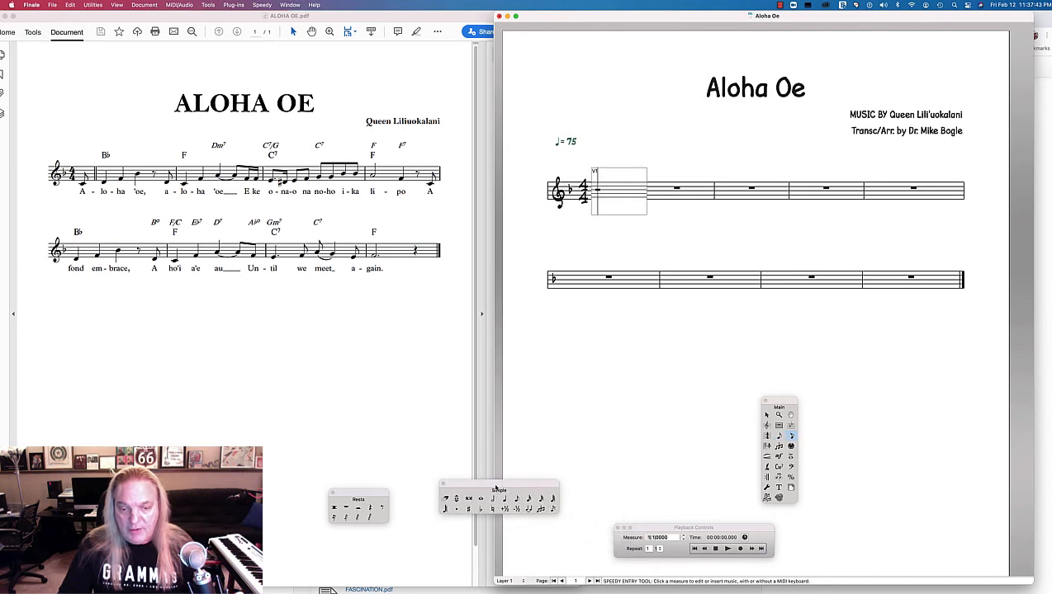
pyautogui.click(442, 486)
pyautogui.click(332, 493)
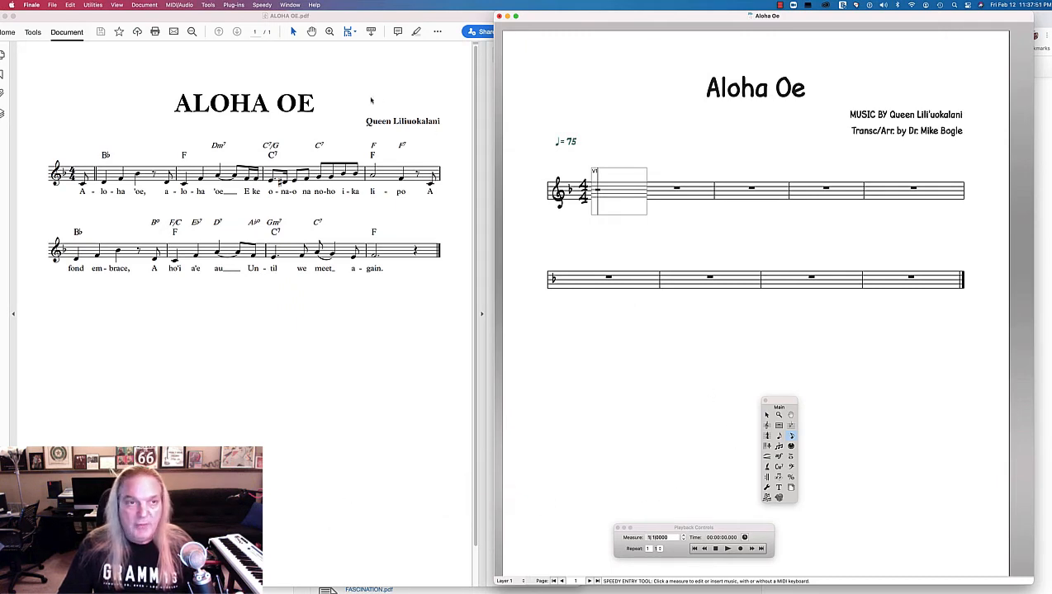
pyautogui.click(290, 5)
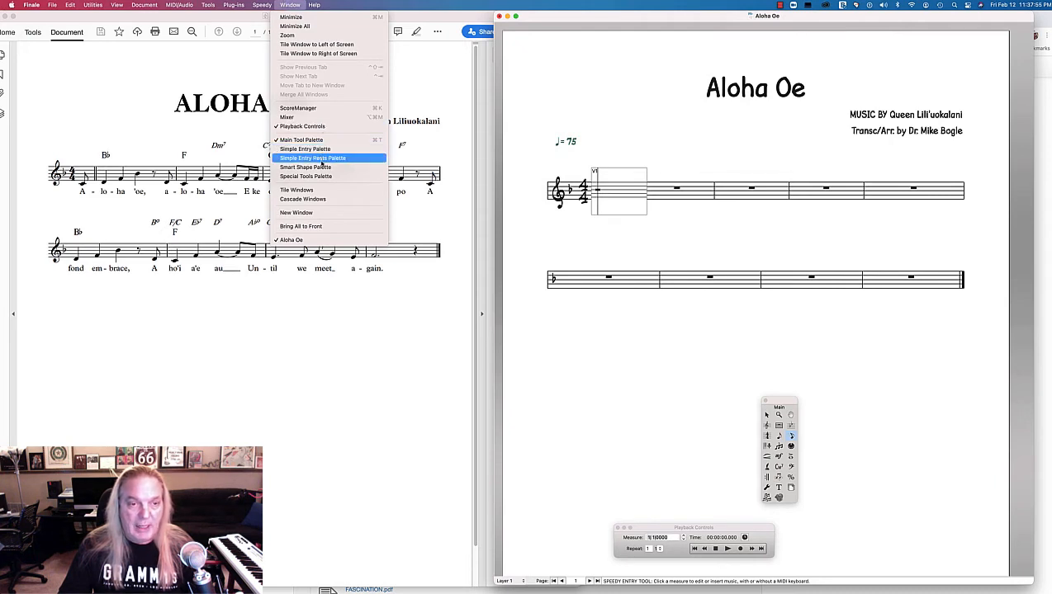
pyautogui.click(648, 376)
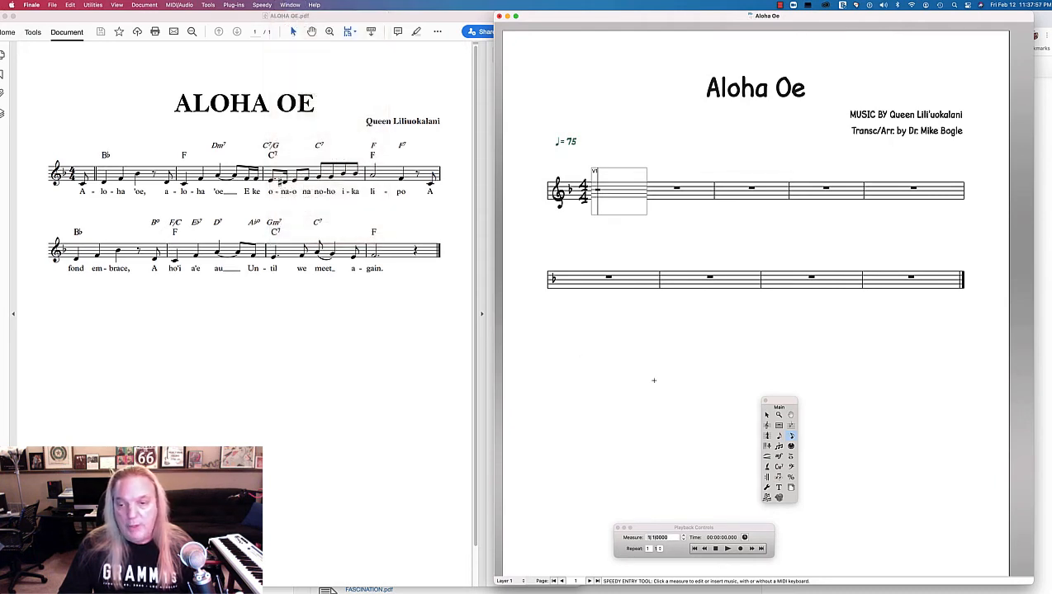
# Arrange the Playback Controls and Main tool palette below the staves and open the pickup measure for Speedy Entry
pyautogui.moveTo(735, 531); pyautogui.dragTo(625, 468)
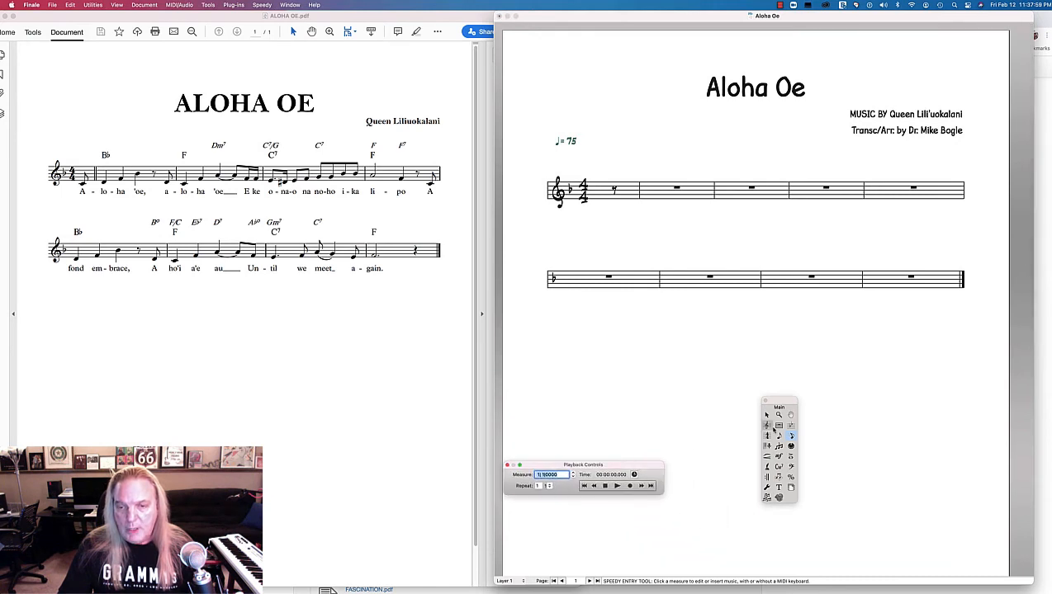
pyautogui.moveTo(776, 404); pyautogui.dragTo(776, 453)
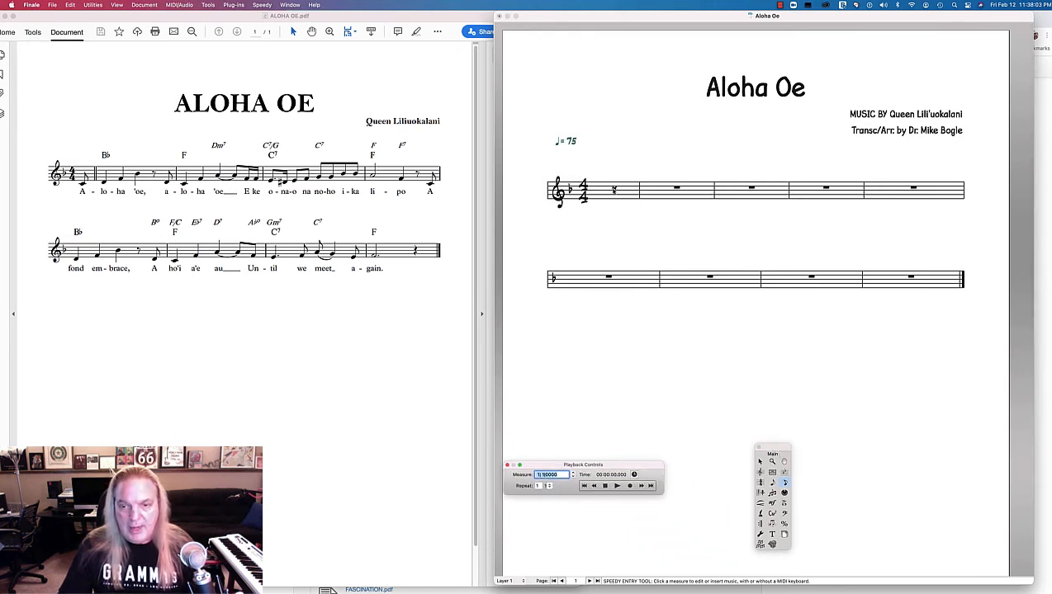
pyautogui.click(613, 190)
pyautogui.click(615, 190)
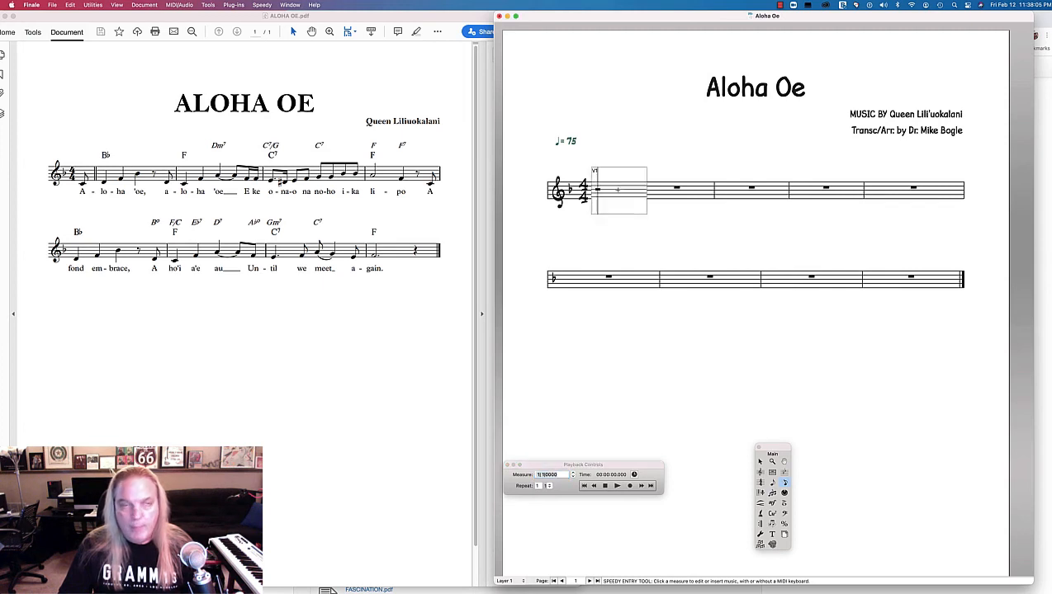
# Enter the eighth-note pickup C, and fill the first full measure with quarters D, F and B-flat, an eighth rest and an eighth D
pyautogui.click(261, 5)
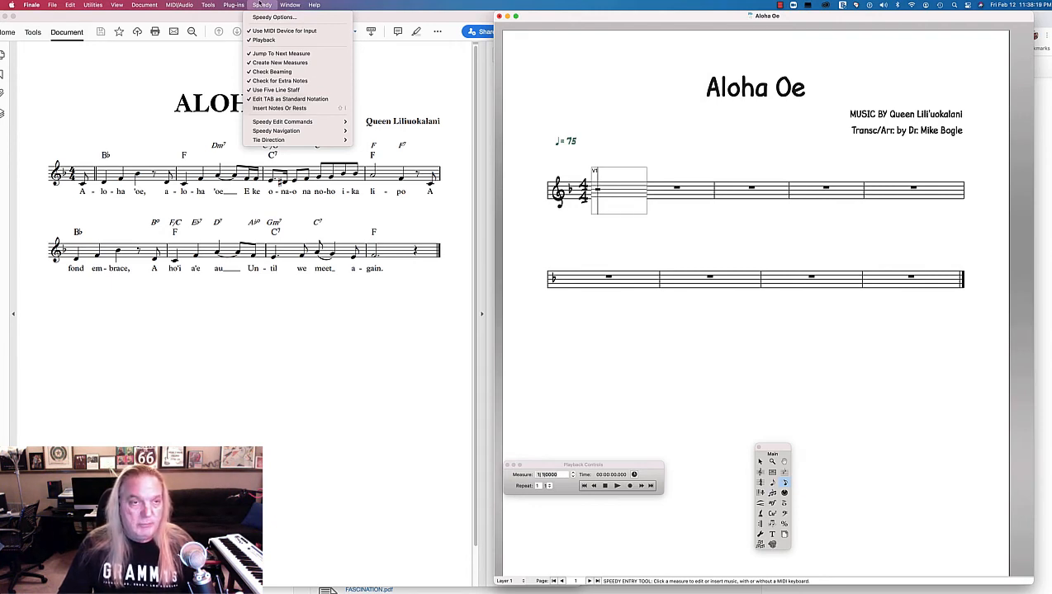
pyautogui.click(259, 4)
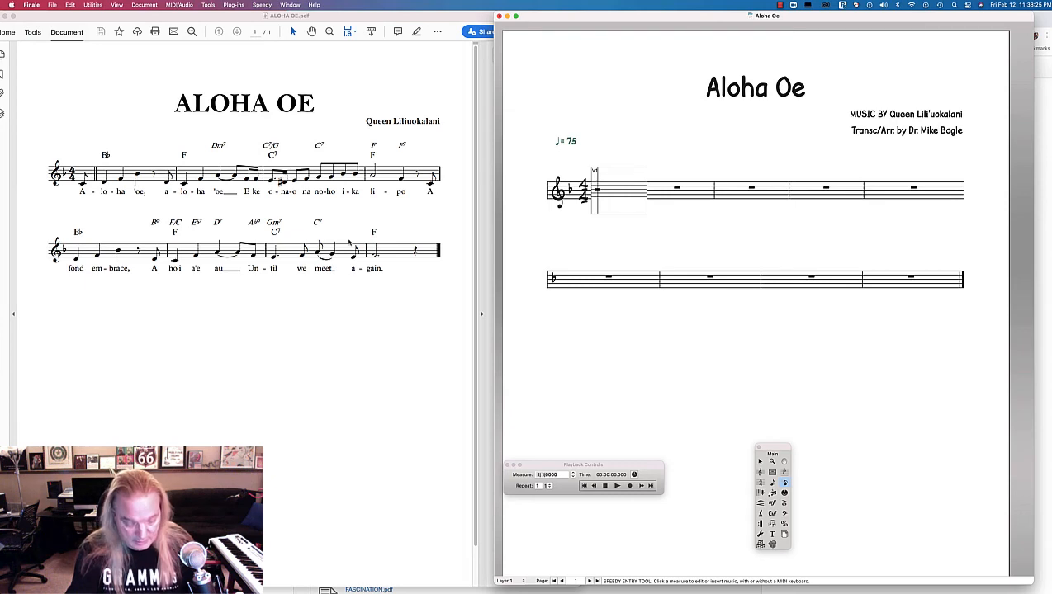
pyautogui.press('4')
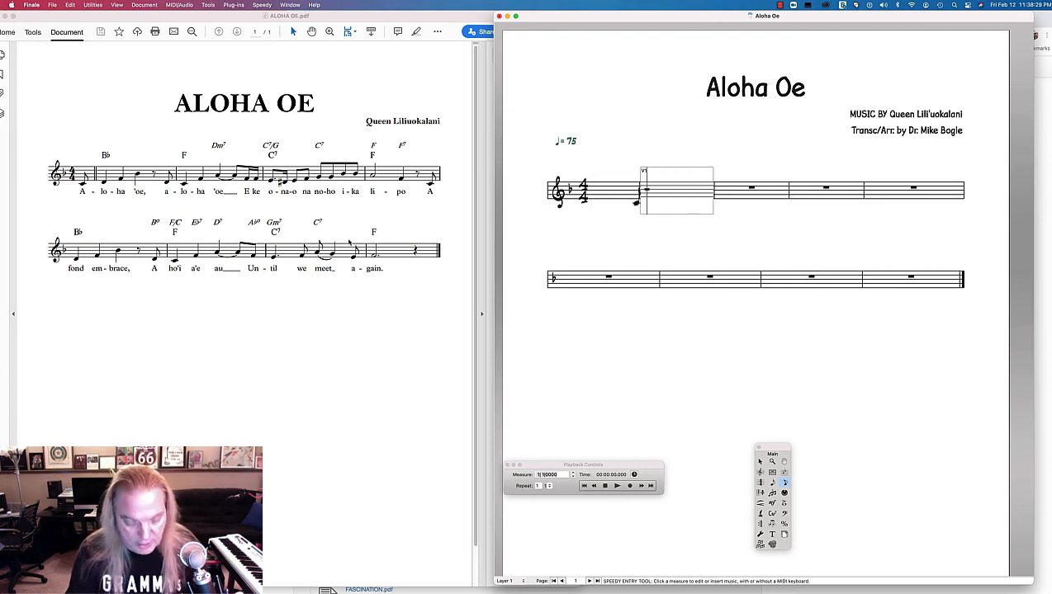
pyautogui.press('5')
pyautogui.press('5')
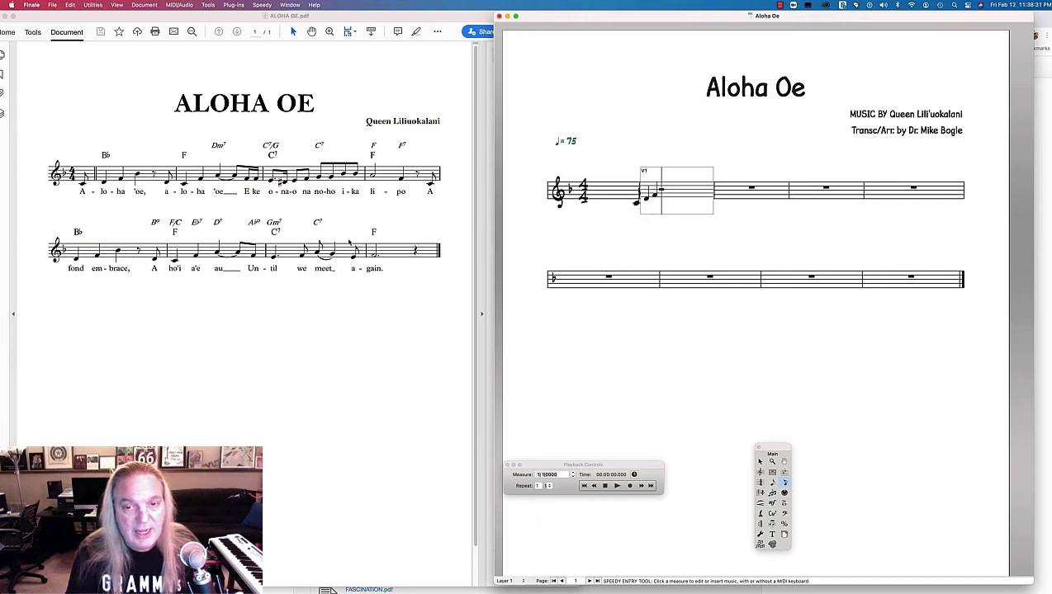
pyautogui.press('5')
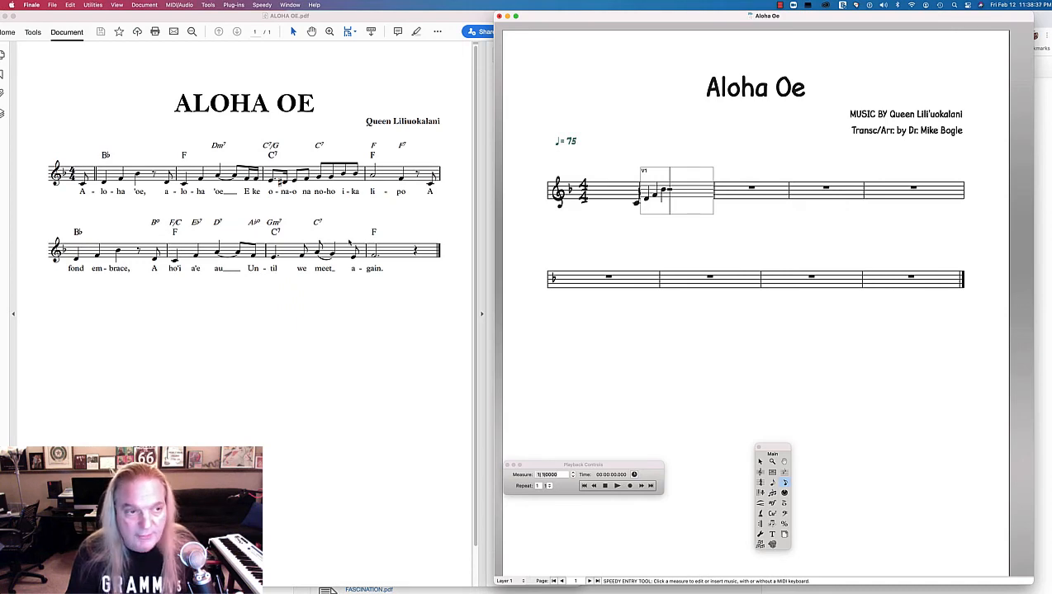
pyautogui.press('4')
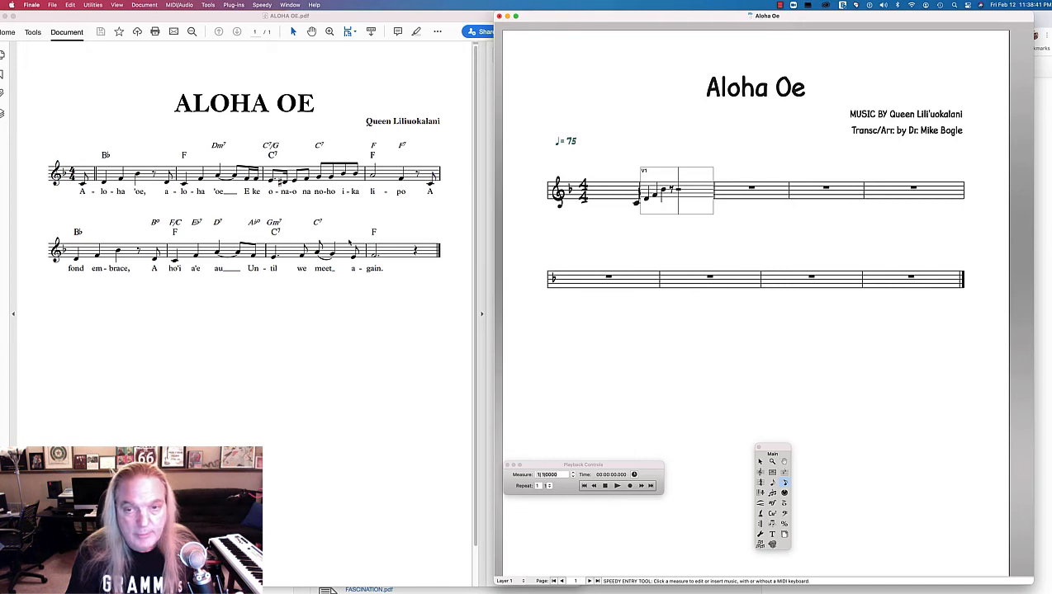
pyautogui.press('4')
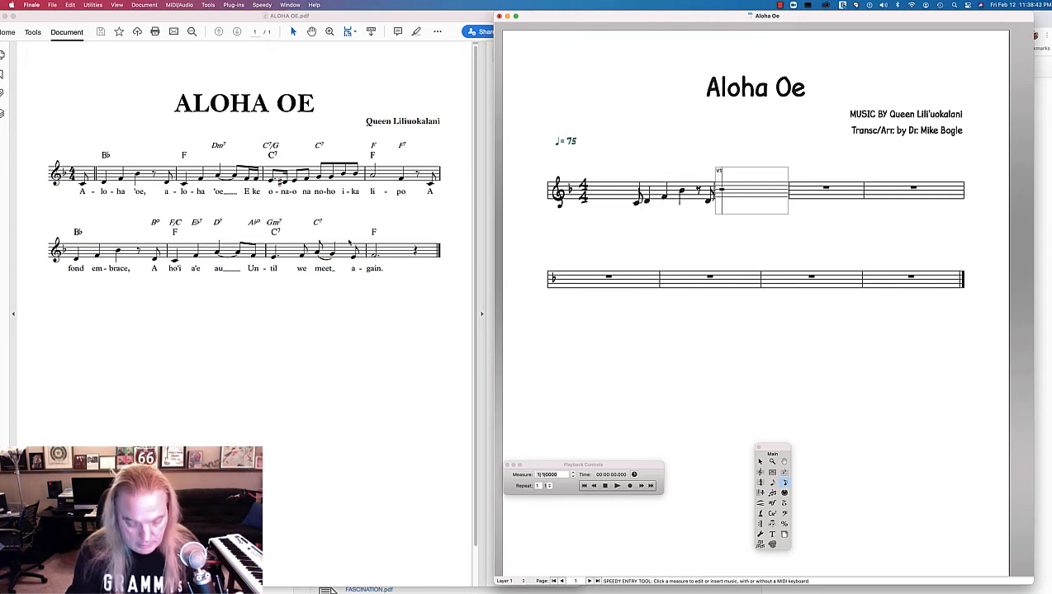
# Fill the second full measure with quarters C, F and A, tie the A to an eighth, and finish with two sixteenth notes
pyautogui.press('4')
pyautogui.press('4')
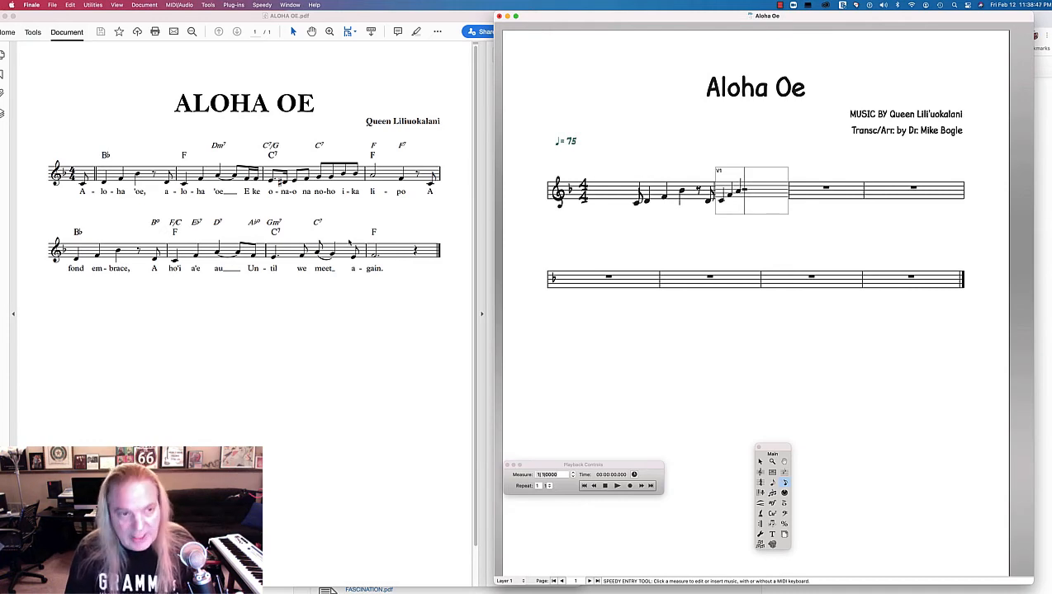
pyautogui.press('=')
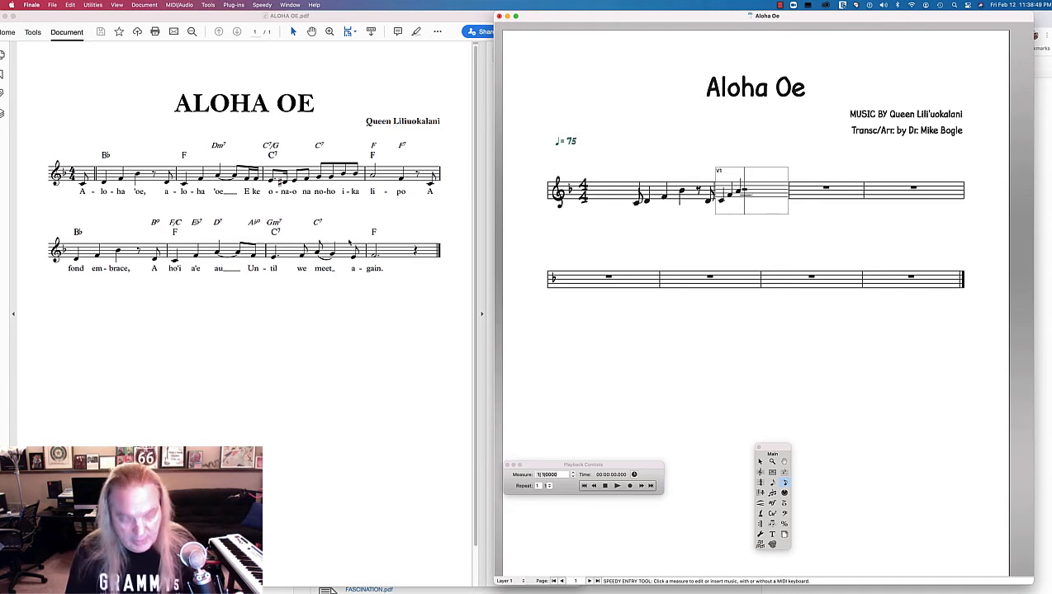
pyautogui.press('4')
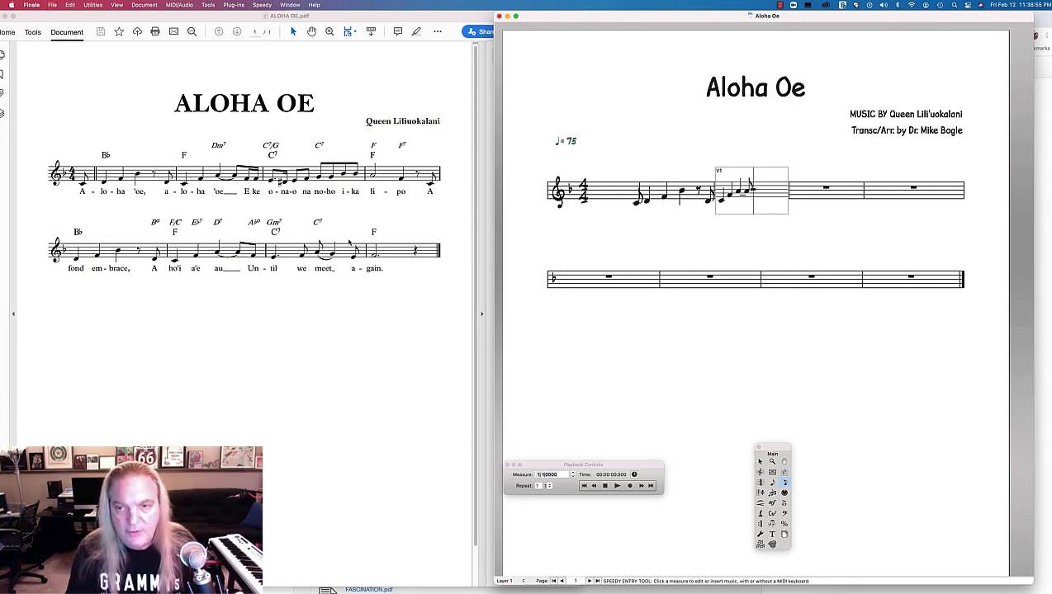
pyautogui.press('3')
pyautogui.press('3')
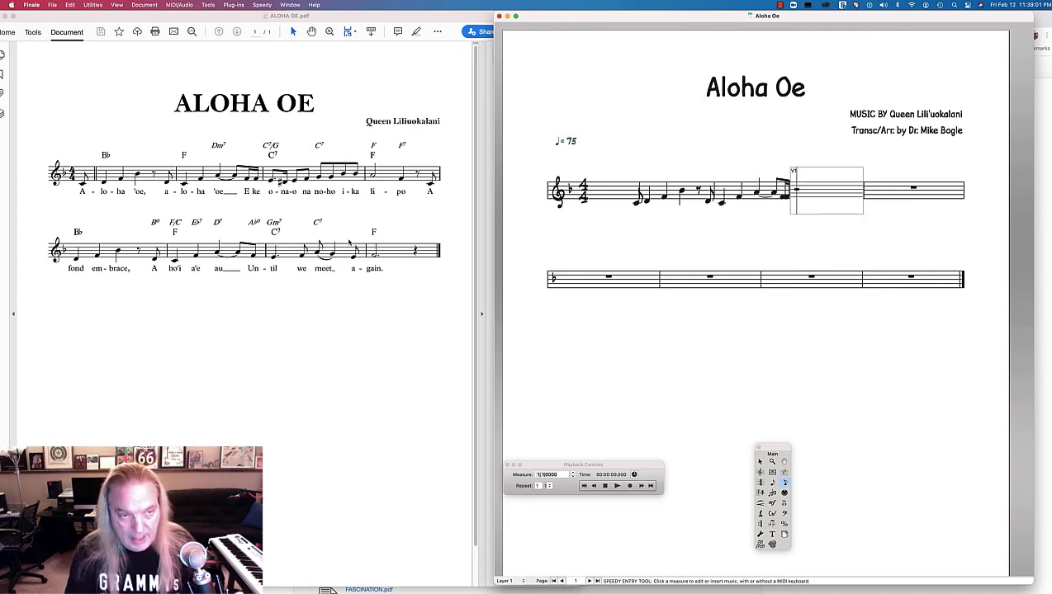
# Fill the third full measure with a dotted-eighth E, a sixteenth D-sharp and six eighth notes matching the reference melody
pyautogui.press('4')
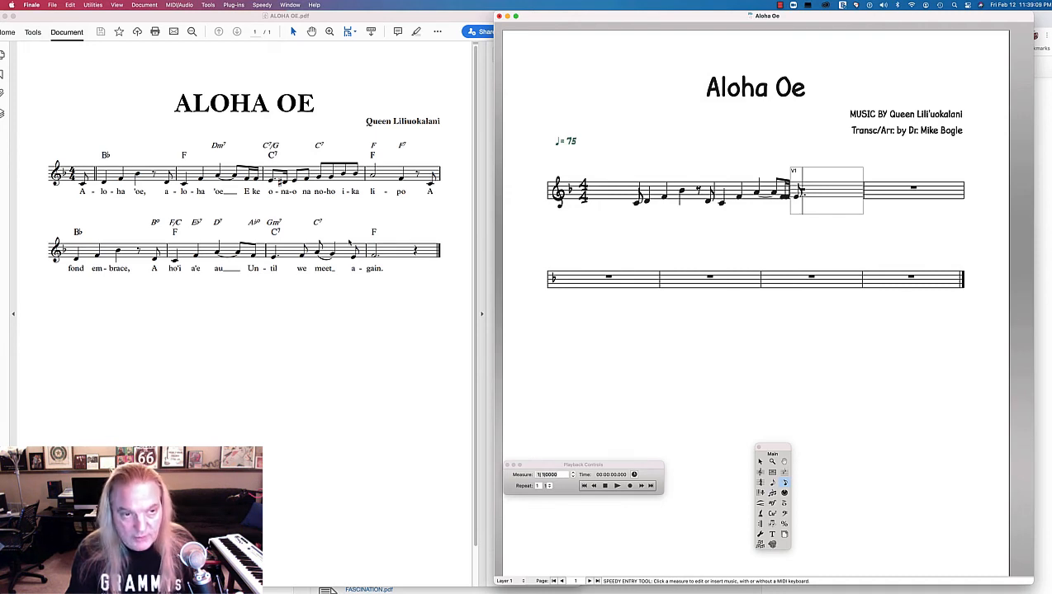
pyautogui.press('3')
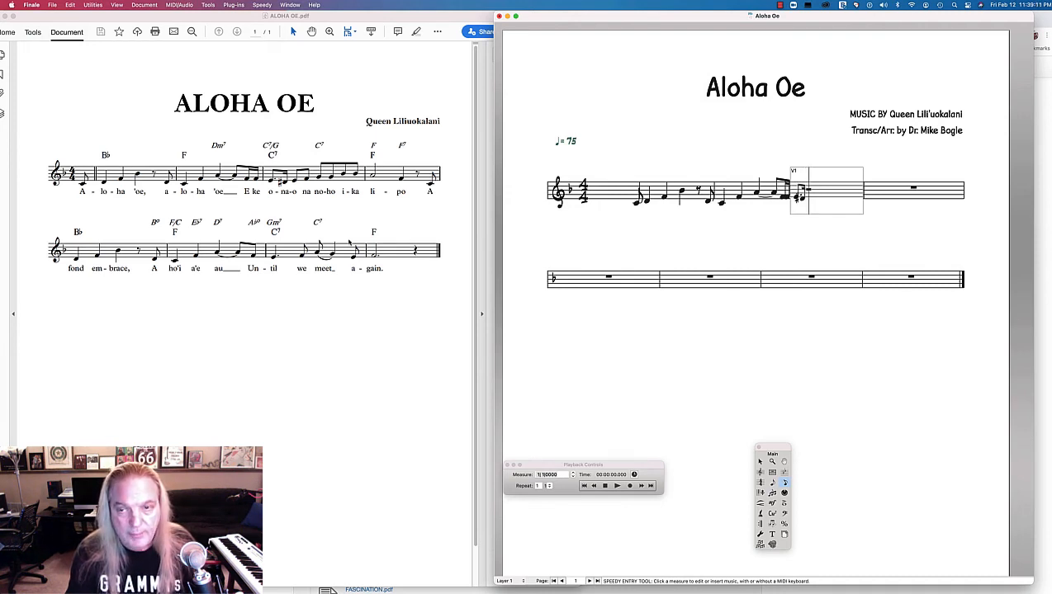
pyautogui.press('4')
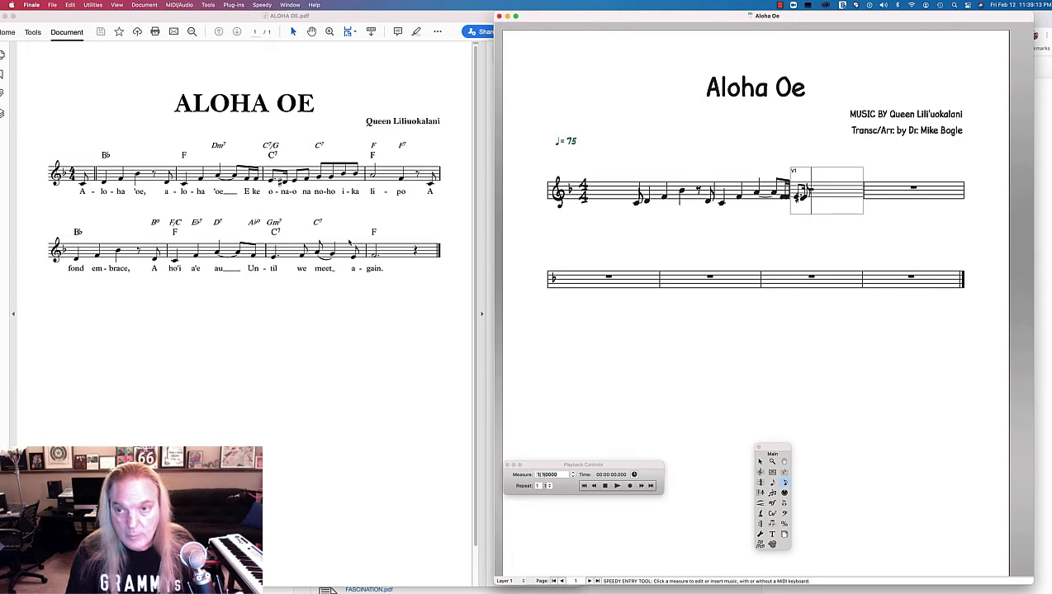
pyautogui.press('4')
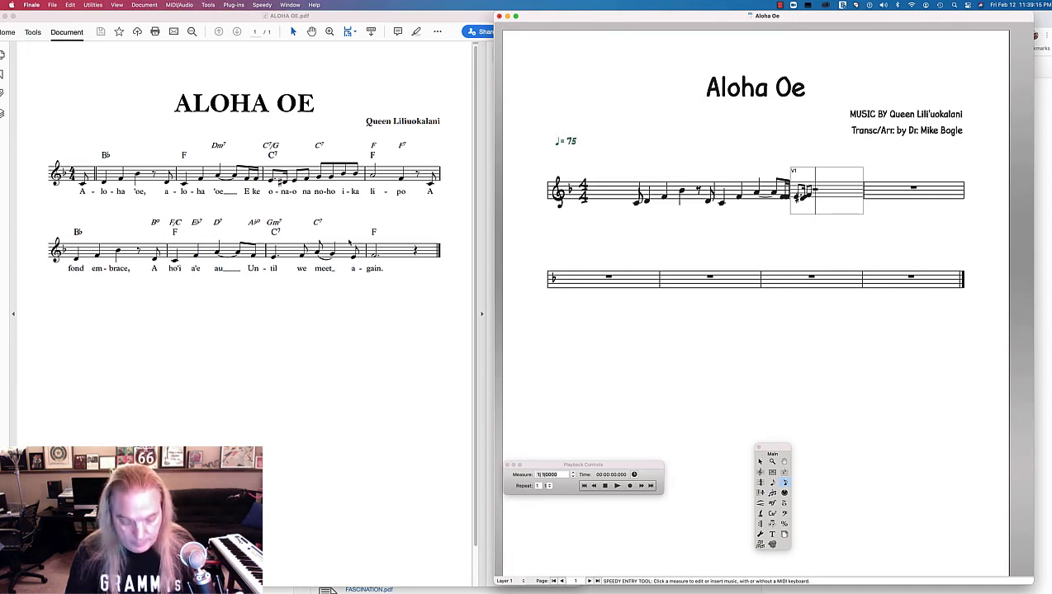
pyautogui.press('4')
pyautogui.press('4')
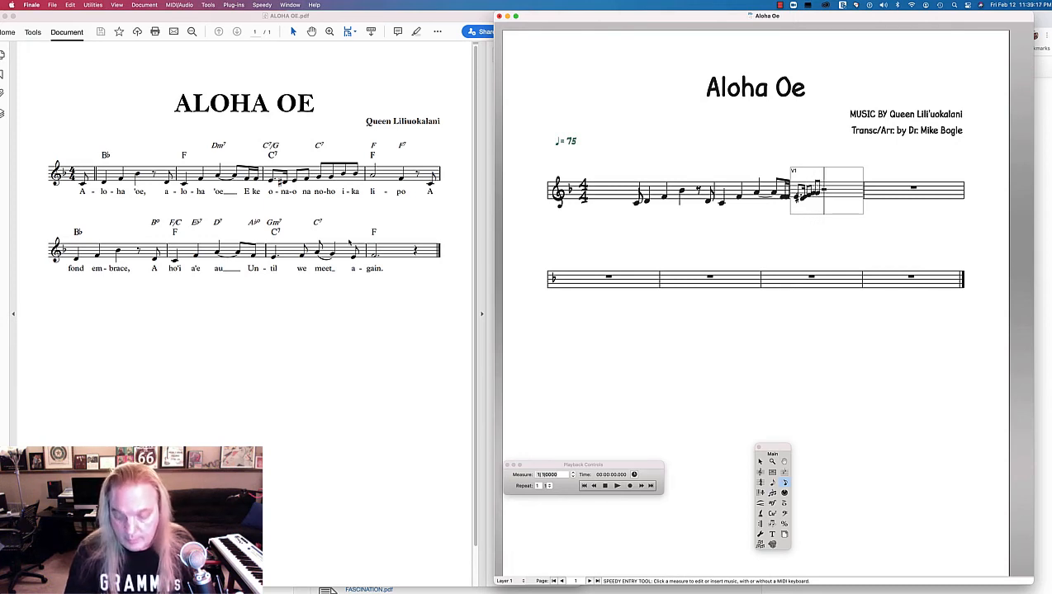
pyautogui.press('4')
pyautogui.press('4')
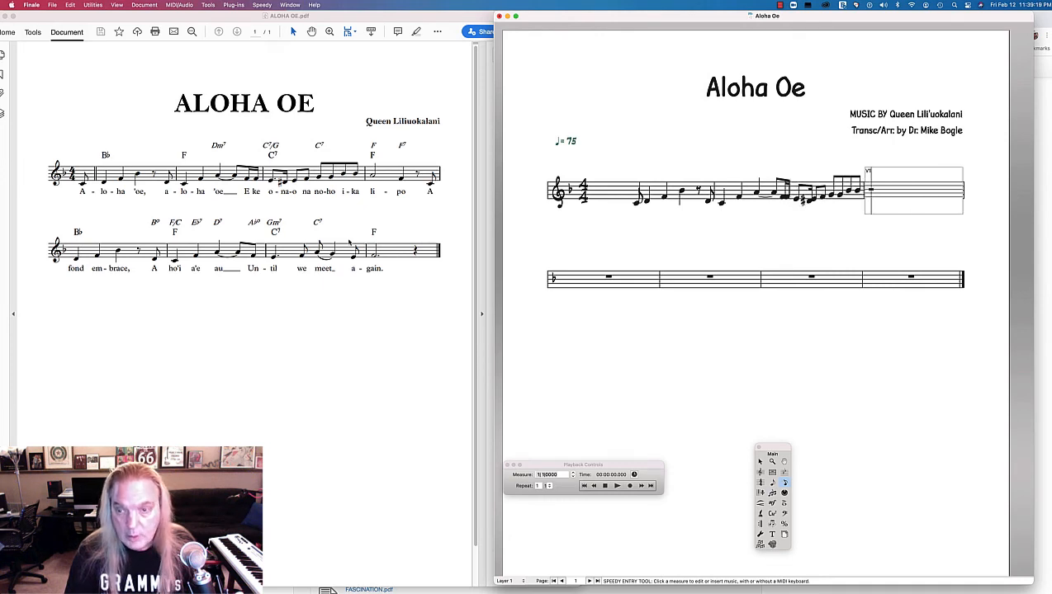
# Fill the first system's last measure with a half-note A, a quarter-note F, an eighth rest and an eighth-note C
pyautogui.press('6')
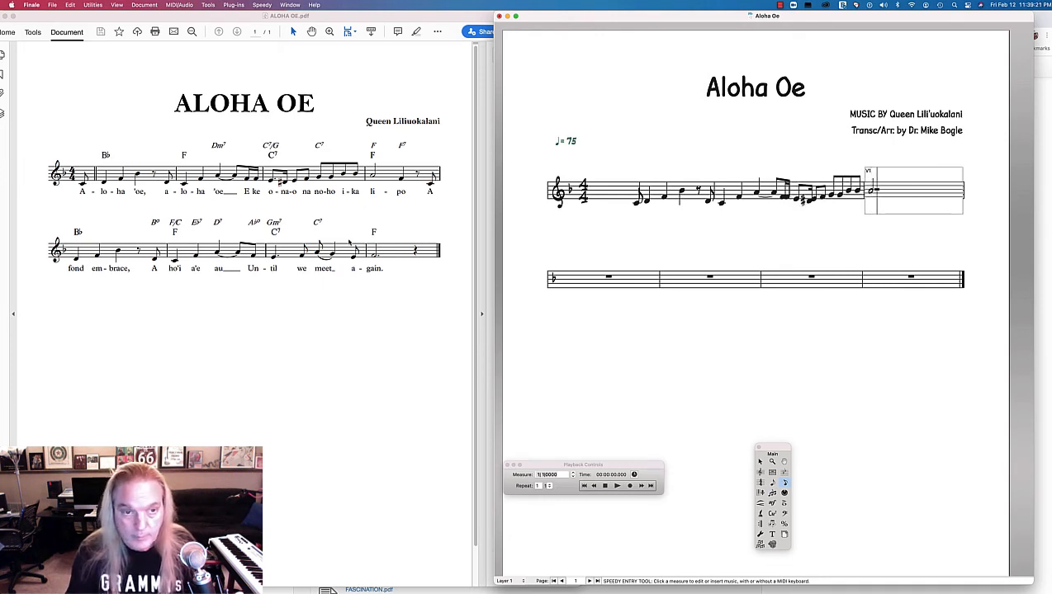
pyautogui.press('5')
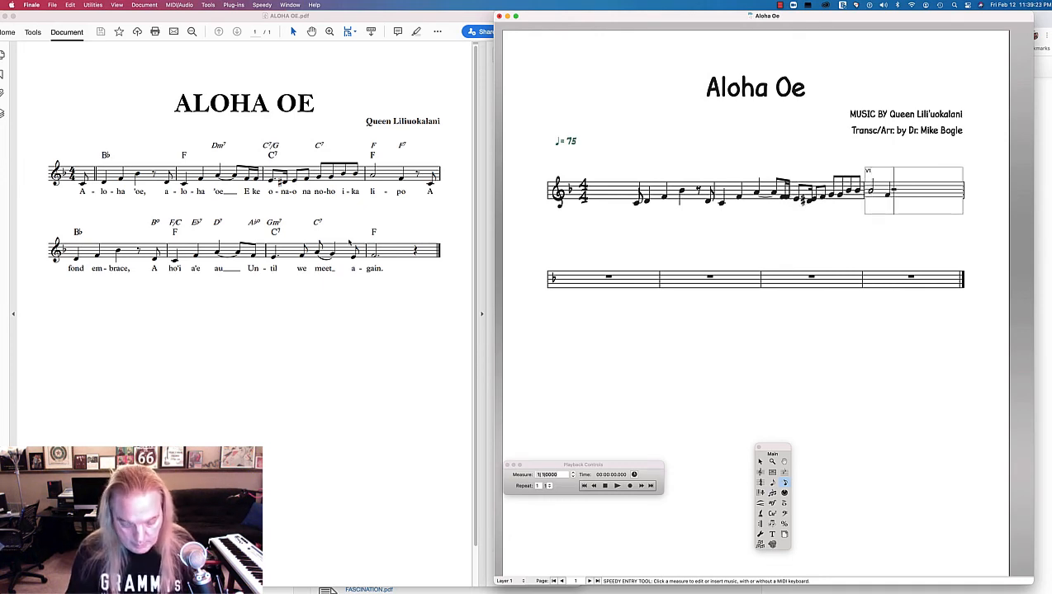
pyautogui.press('4')
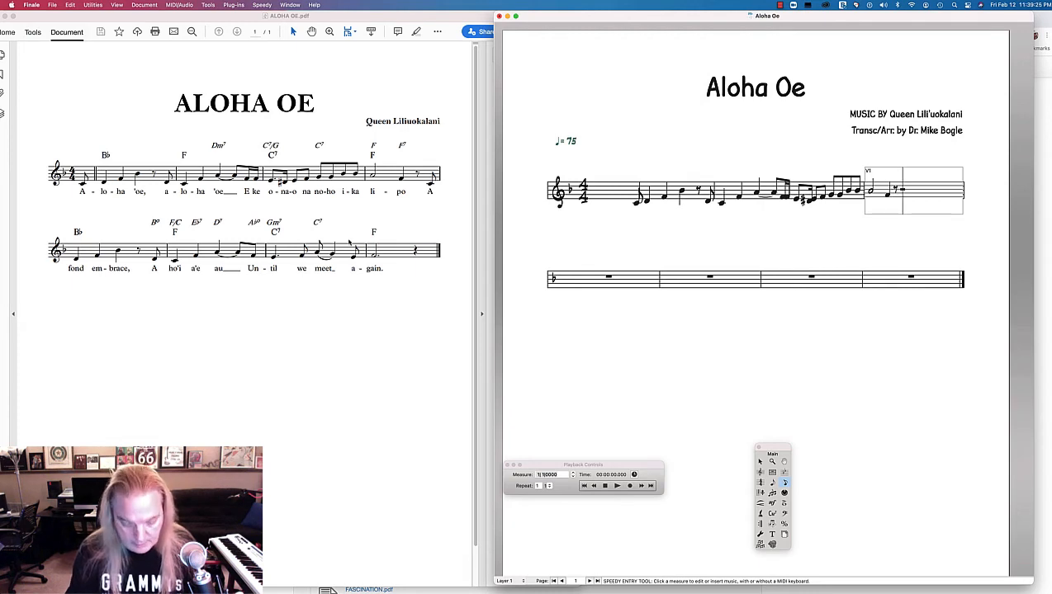
pyautogui.press('4')
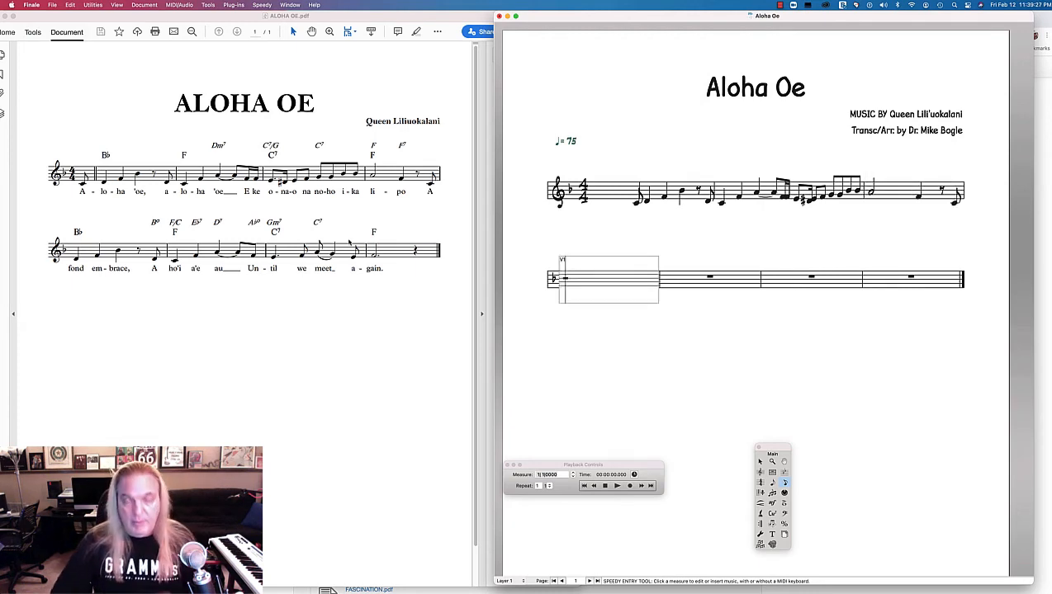
# Turn off the Use MIDI Device for Input option for Speedy Entry
pyautogui.click(260, 5)
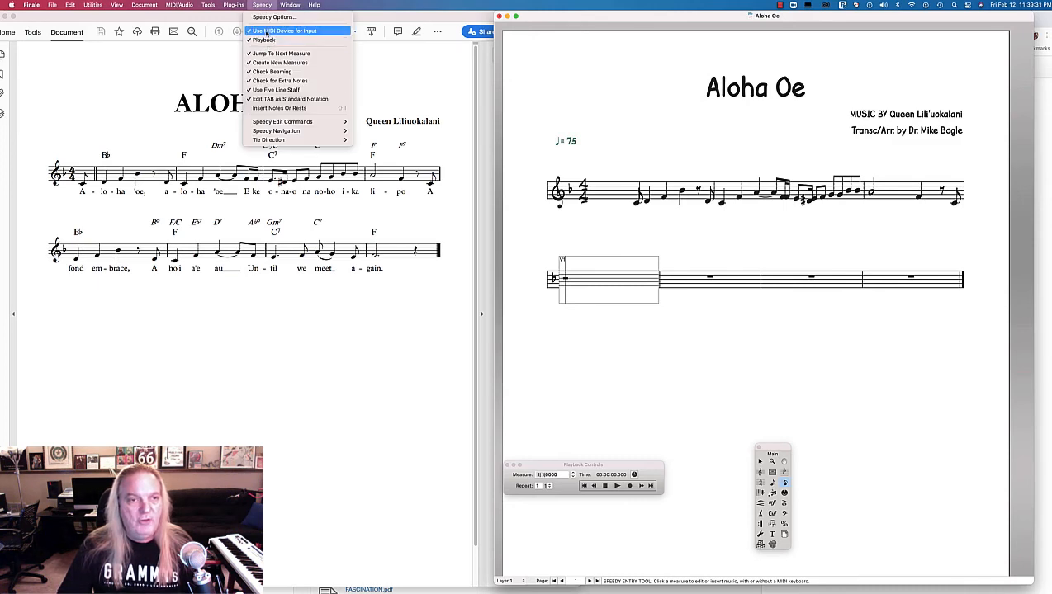
pyautogui.click(266, 31)
pyautogui.click(261, 5)
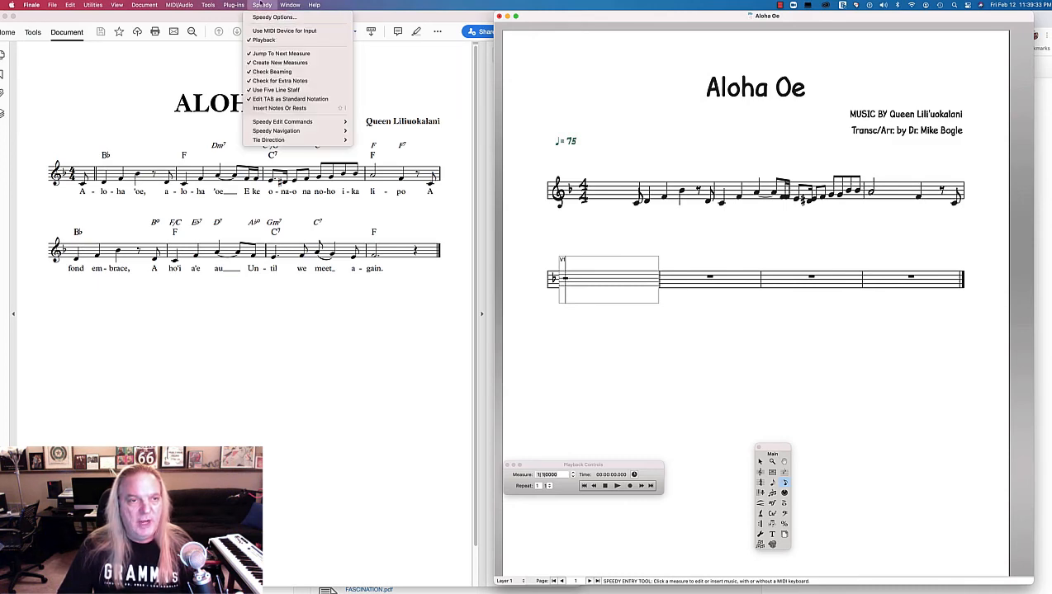
pyautogui.click(261, 3)
# Enter a quarter-note D at the start of the second system's first measure, setting the pitch with the Speedy Entry crossbar
pyautogui.press('Down')
pyautogui.press('Down')
pyautogui.press('Down')
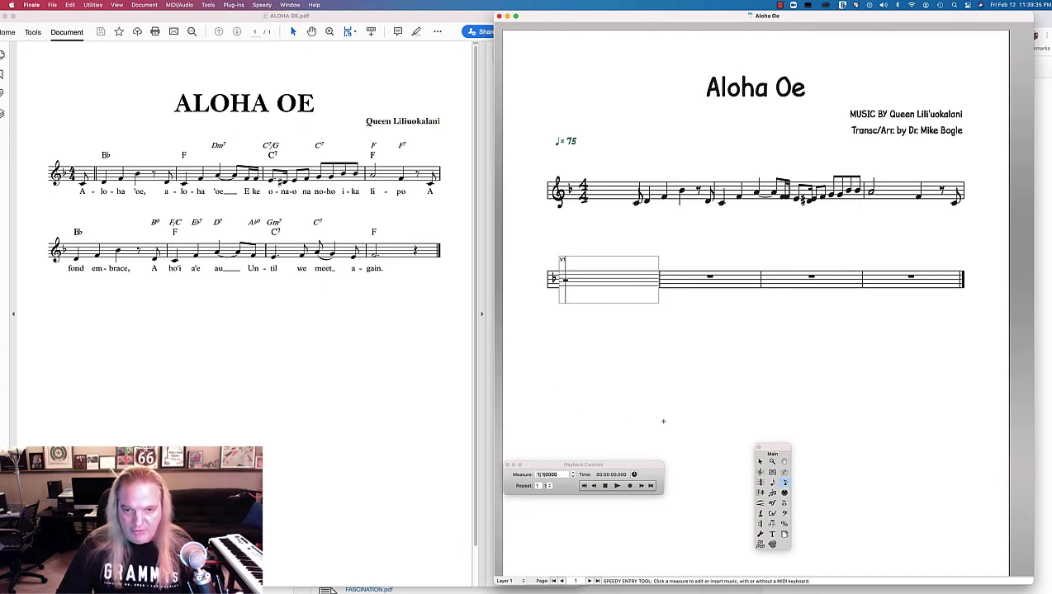
pyautogui.press('Up')
pyautogui.press('Up')
pyautogui.press('Up')
pyautogui.press('Up')
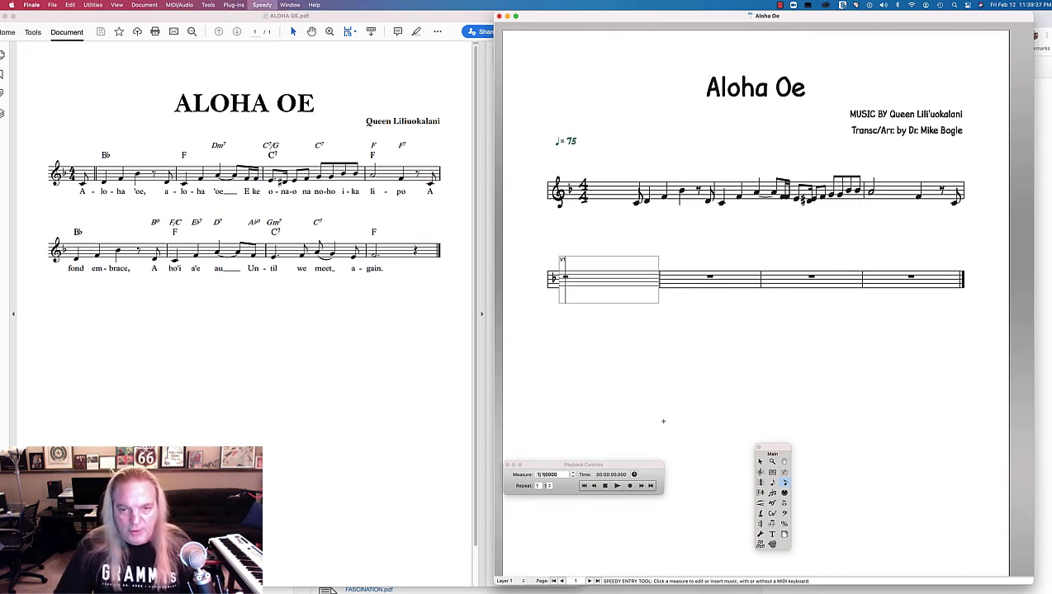
pyautogui.press('Down')
pyautogui.press('Down')
pyautogui.press('Down')
pyautogui.press('Down')
pyautogui.press('Down')
pyautogui.press('Down')
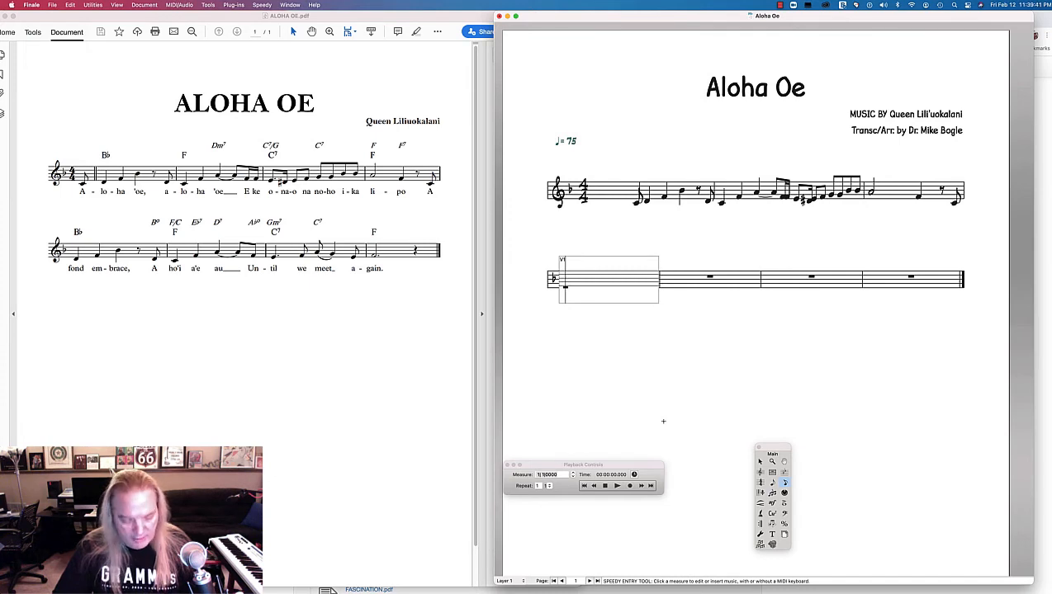
pyautogui.press('5')
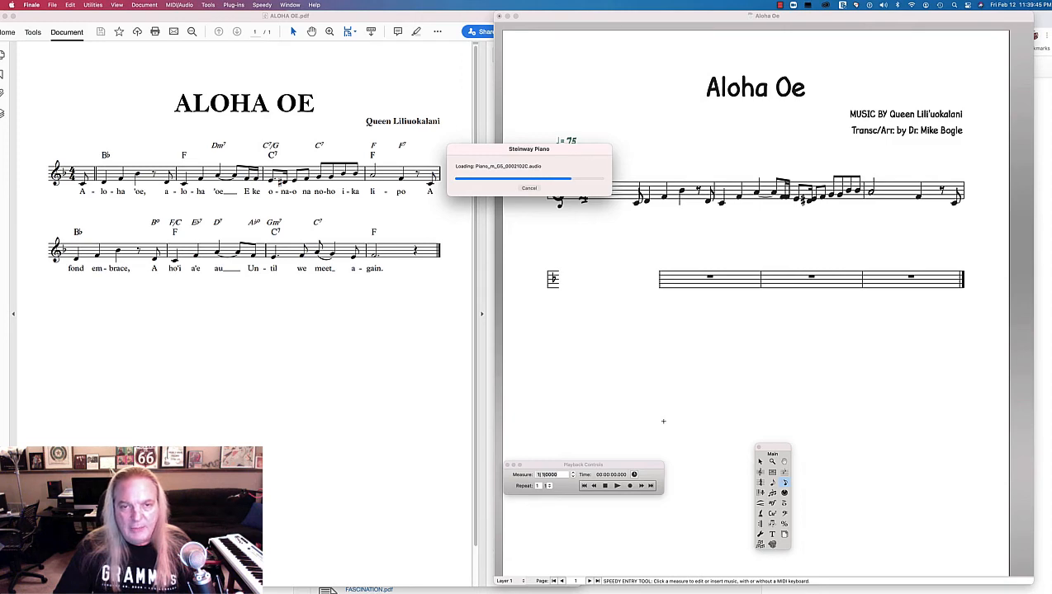
# Add quarter notes F and B-flat after the D in the second system's first measure
pyautogui.press('Up')
pyautogui.press('Up')
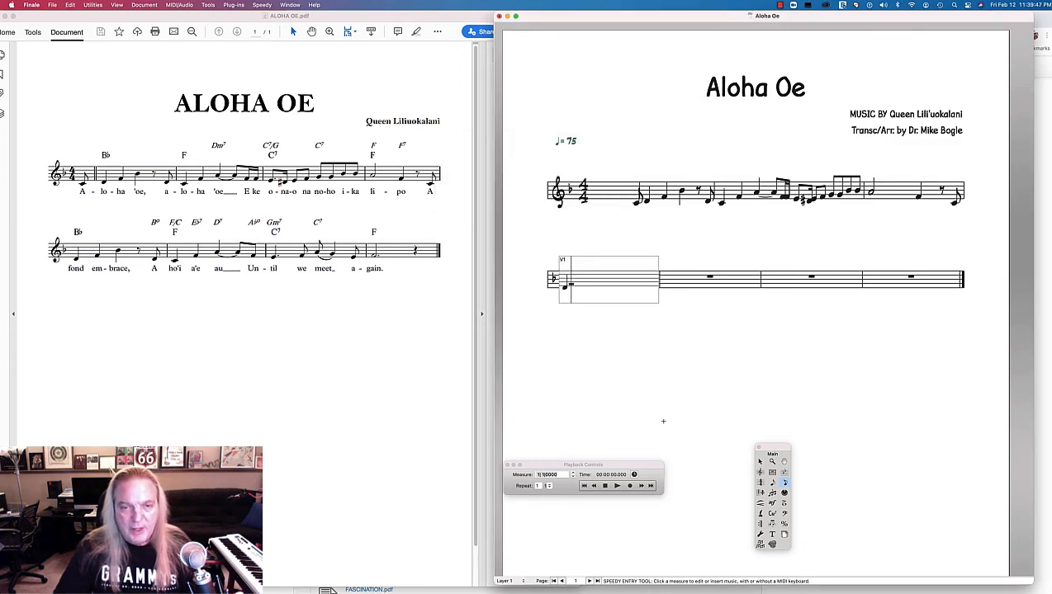
pyautogui.press('5')
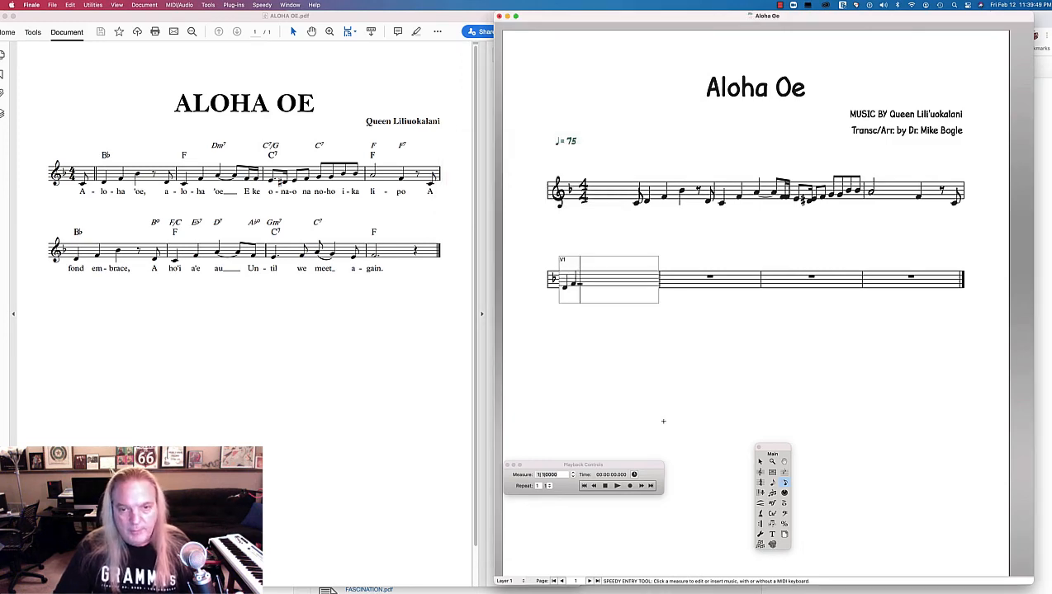
pyautogui.press('Up')
pyautogui.press('Up')
pyautogui.press('Up')
pyautogui.press('5')
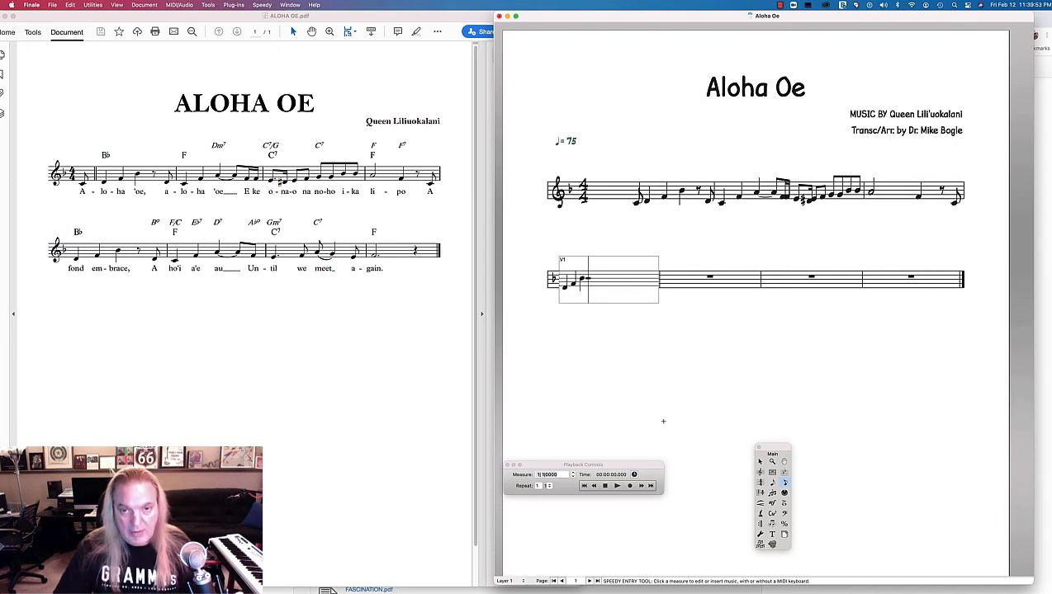
# Complete the second system's first measure with an eighth rest and an eighth-note D
pyautogui.press('5')
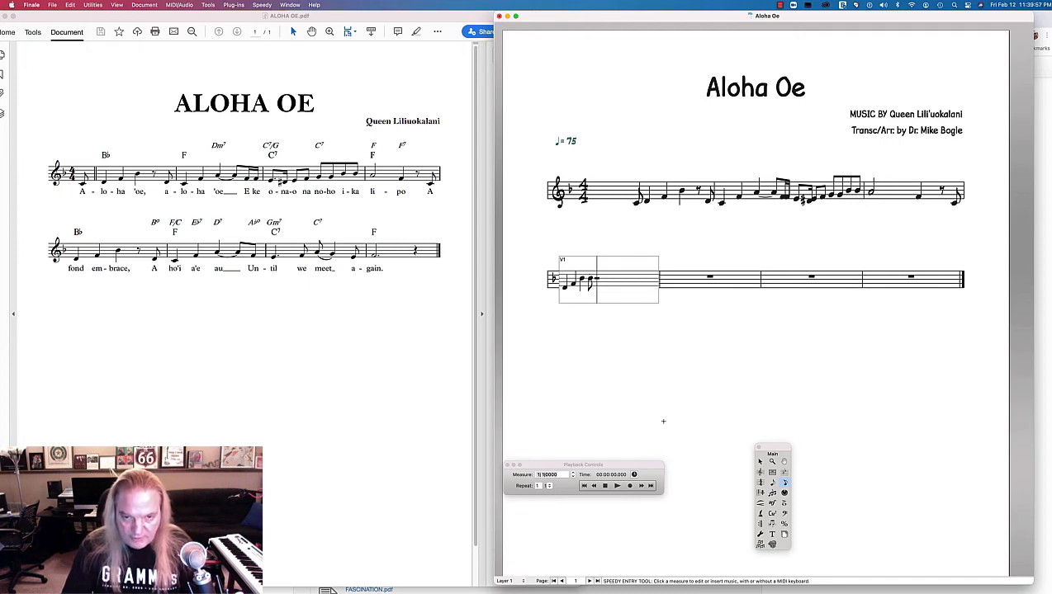
pyautogui.press('r')
pyautogui.press('Down')
pyautogui.press('Down')
pyautogui.press('Down')
pyautogui.press('Down')
pyautogui.press('Down')
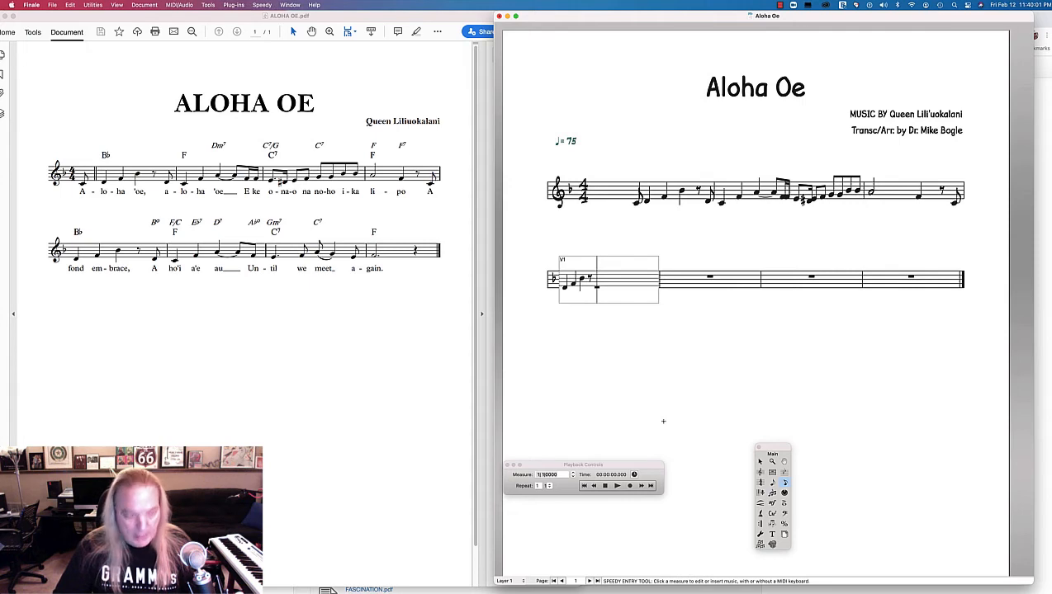
pyautogui.press('4')
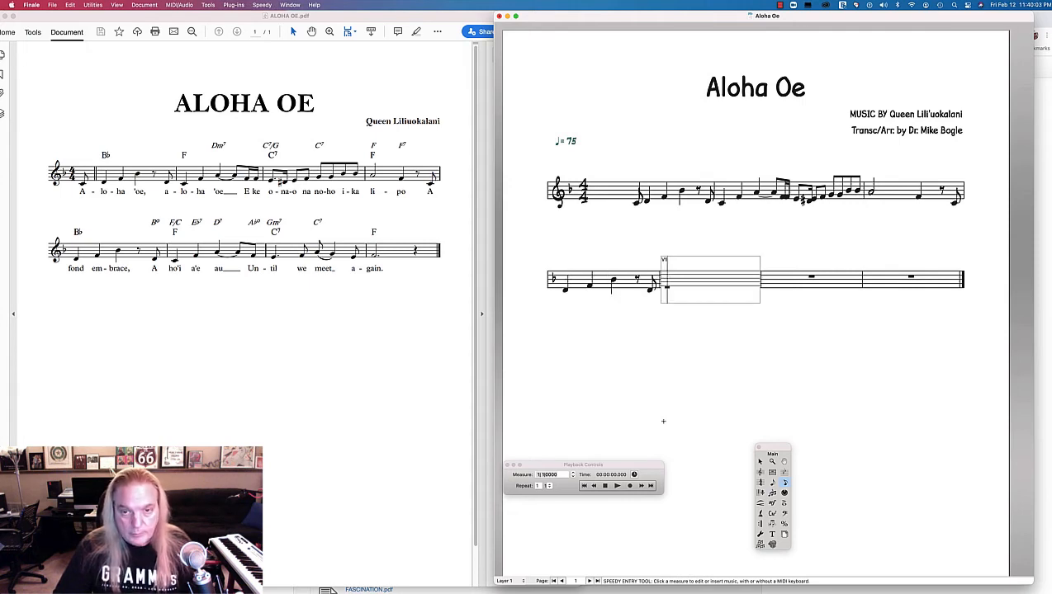
# Enter quarter notes C, F and A at the start of the second system's second measure
pyautogui.press('5')
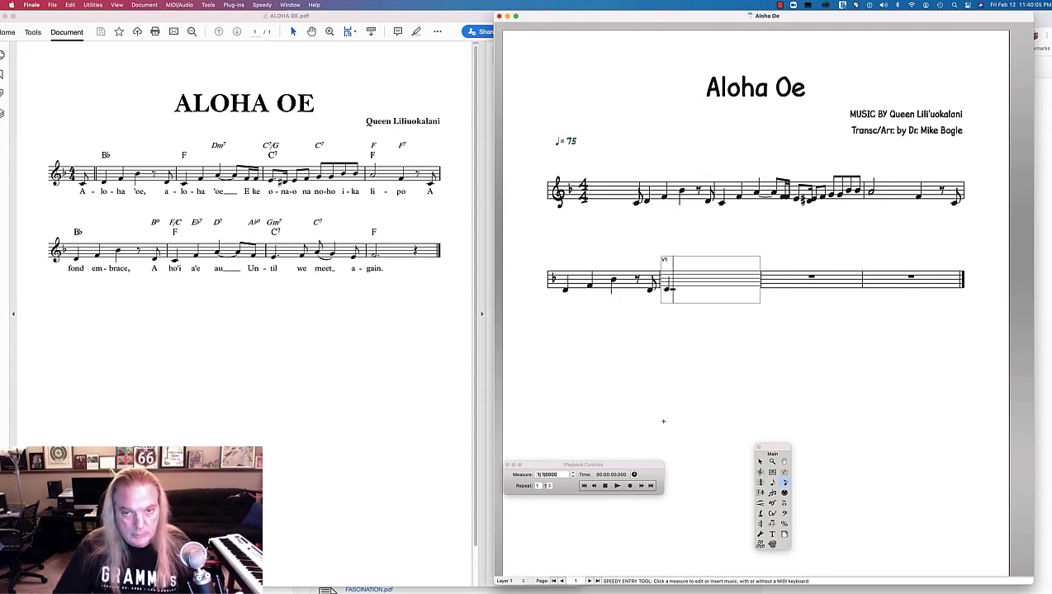
pyautogui.press('Up')
pyautogui.press('Up')
pyautogui.press('Up')
pyautogui.press('5')
pyautogui.press('Up')
pyautogui.press('Up')
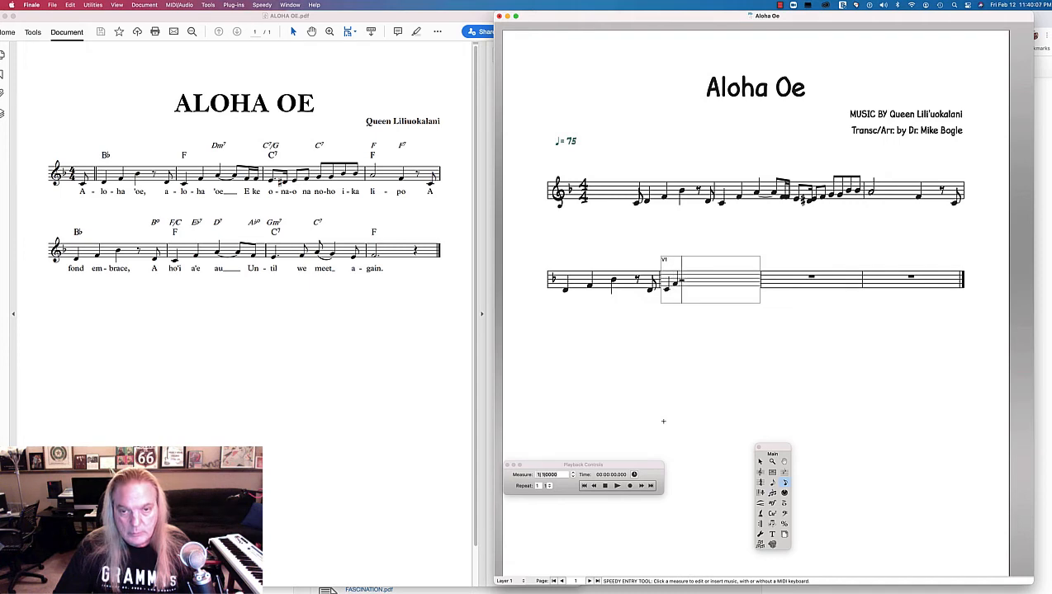
pyautogui.press('5')
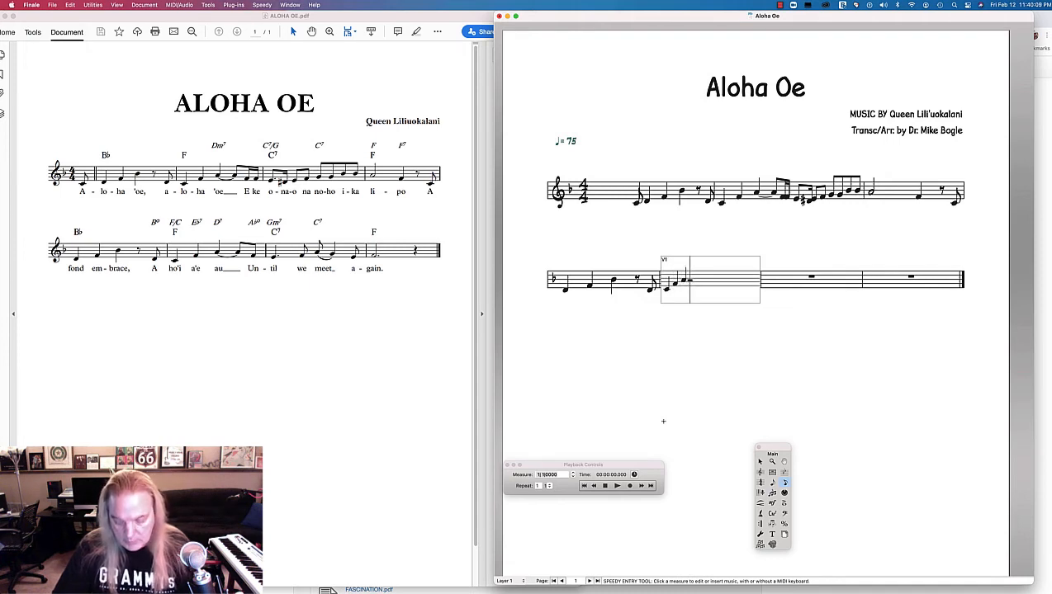
# Tie the quarter-note A to an eighth-note A and complete the measure with an eighth-note F
pyautogui.press('=')
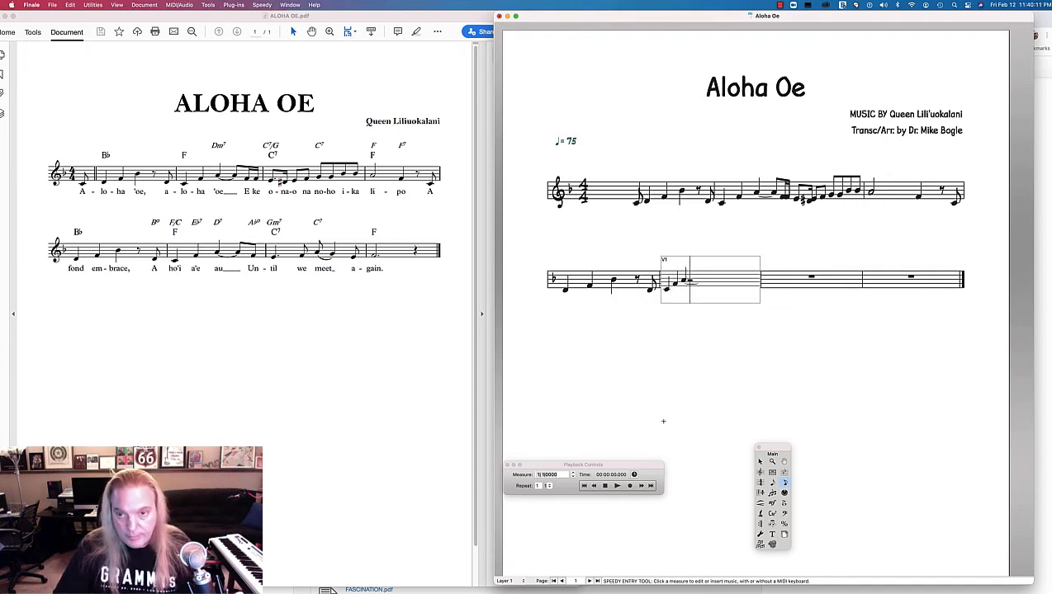
pyautogui.press('4')
pyautogui.press('Down')
pyautogui.press('Down')
pyautogui.press('4')
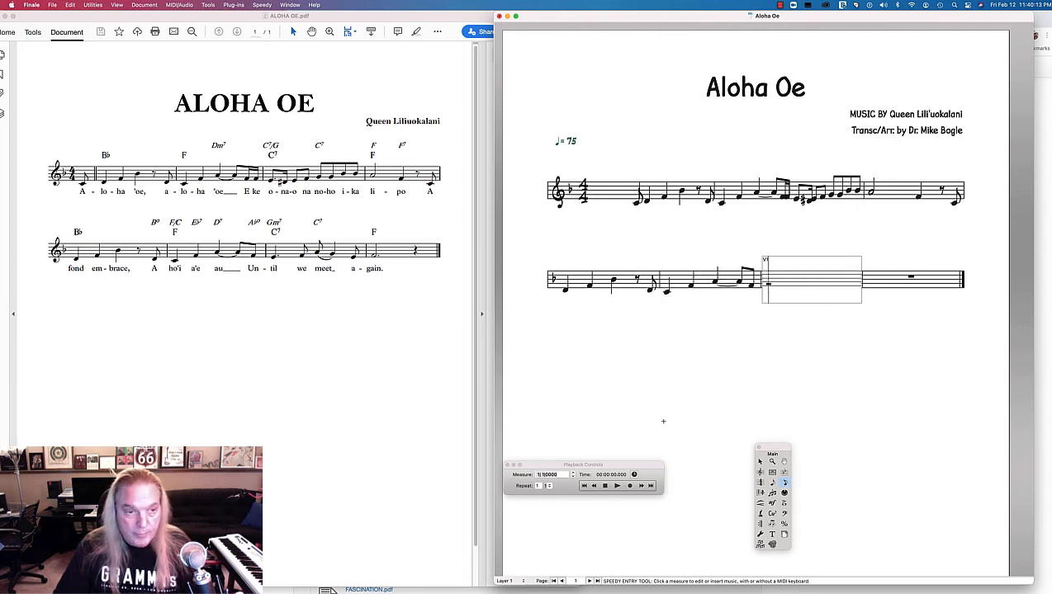
# Fill the second system's third measure with a dotted-quarter E, eighth notes F and A, a quarter-note G and an eighth-note E
pyautogui.press('5')
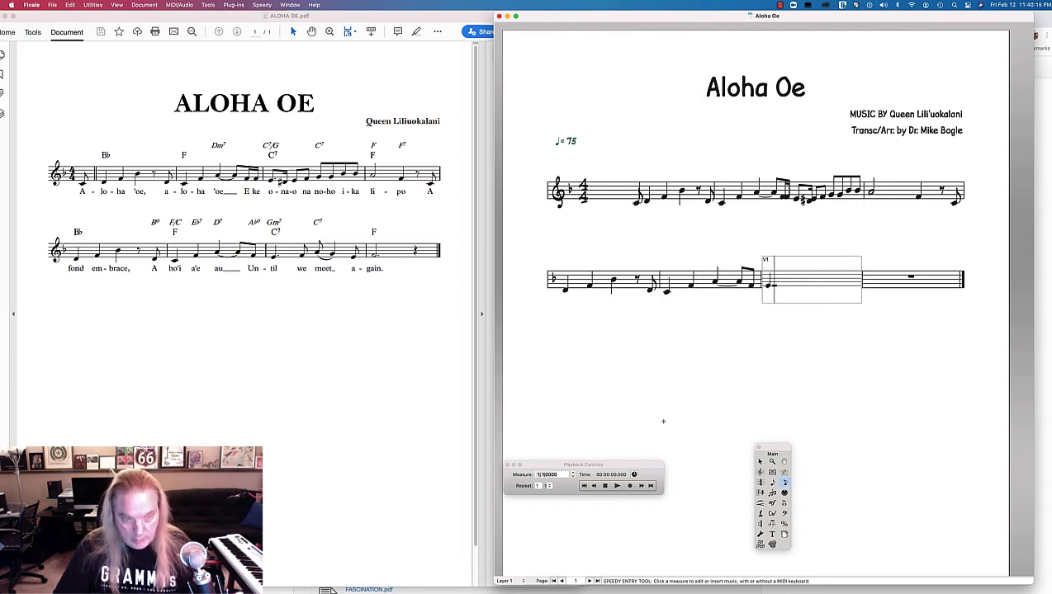
pyautogui.press('Up')
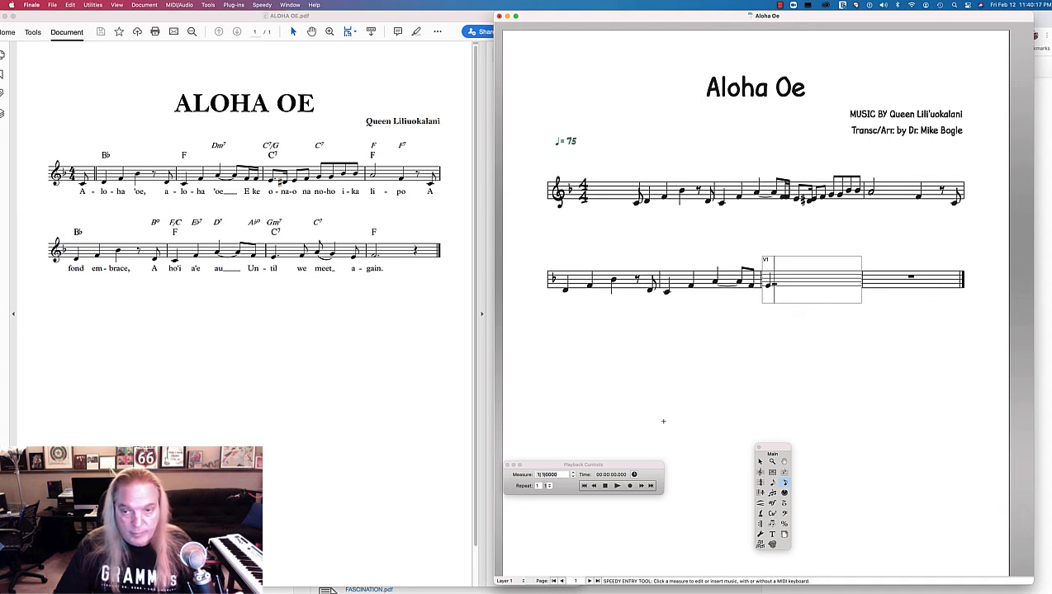
pyautogui.press('4')
pyautogui.press('Up')
pyautogui.press('Up')
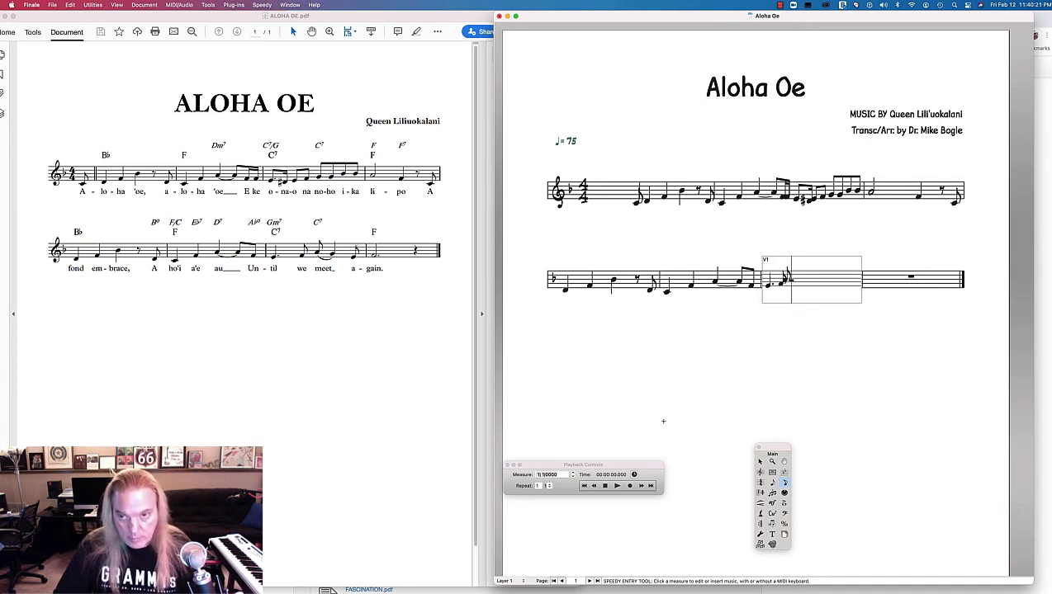
pyautogui.press('4')
pyautogui.press('Down')
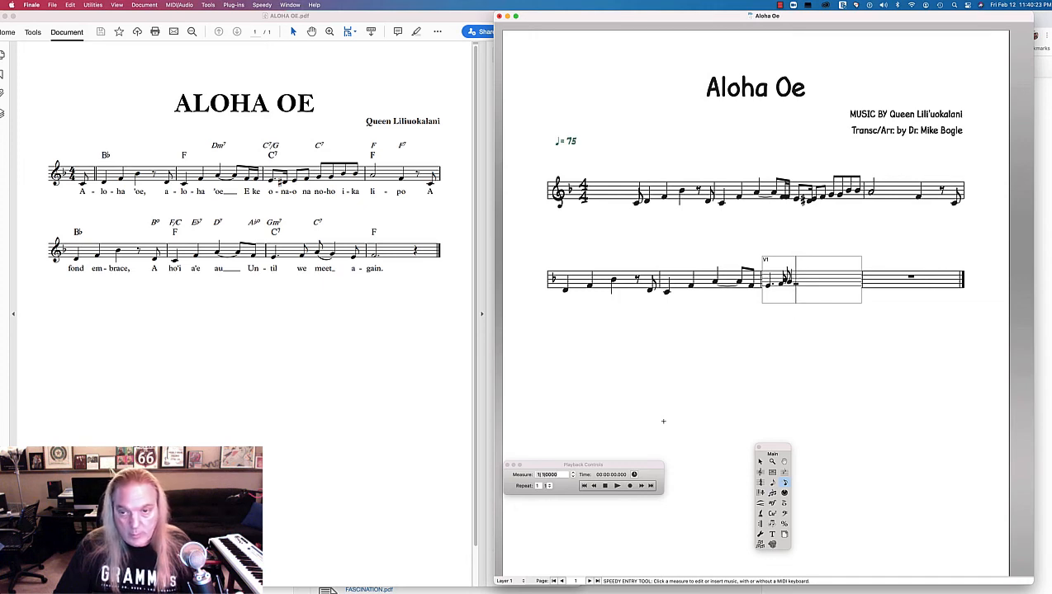
pyautogui.press('4')
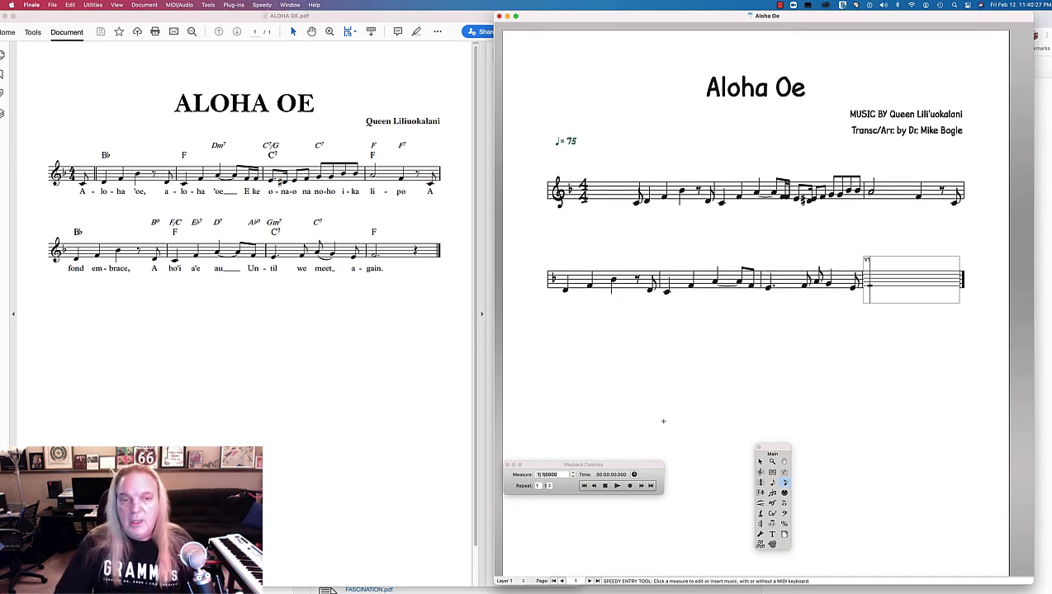
# Turn off the Jump To Next Measure option for Speedy Entry
pyautogui.click(261, 5)
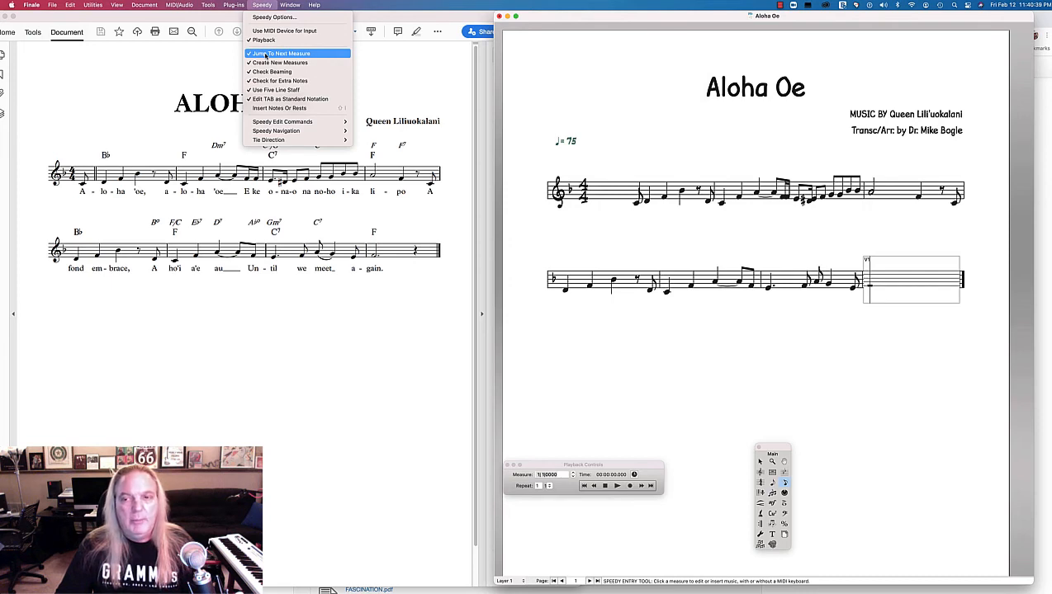
pyautogui.click(264, 54)
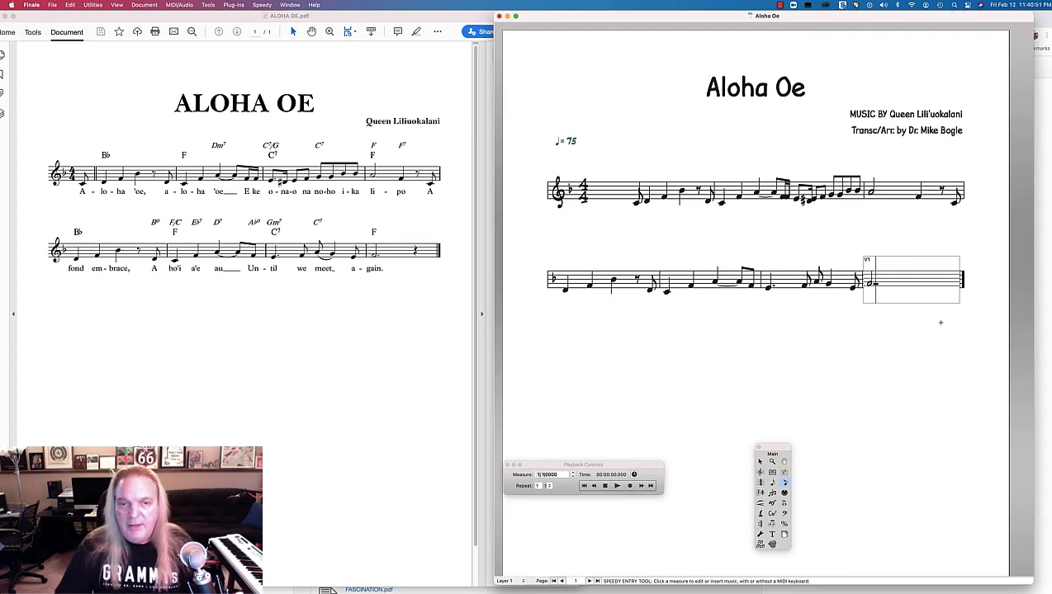
# Complete the last measure with a dotted half-note F and a quarter rest, and update the score layout
pyautogui.click(697, 241)
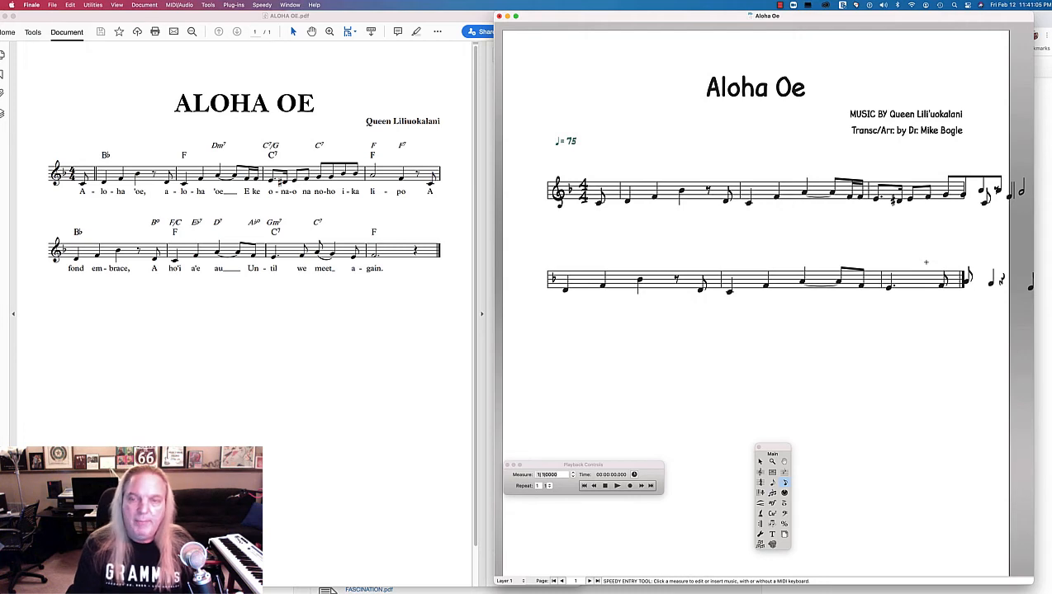
pyautogui.press('super+u')
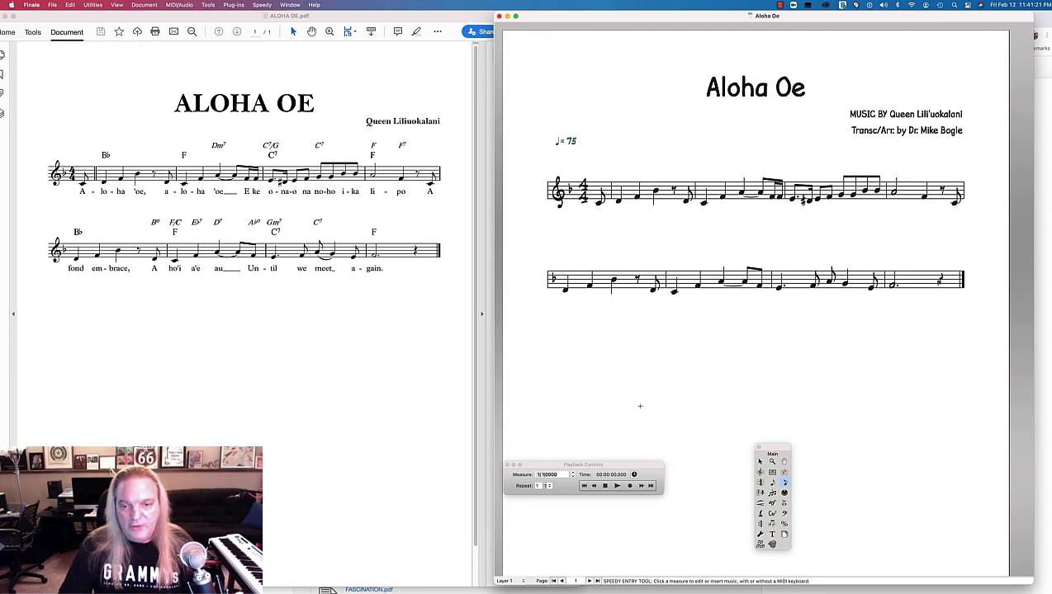
# Enter the lyrics "A-lo-ha 'oe" under the melody with the Lyrics tool, starting at the pickup note
pyautogui.moveTo(642, 466); pyautogui.dragTo(673, 471)
pyautogui.moveTo(764, 447); pyautogui.dragTo(789, 433)
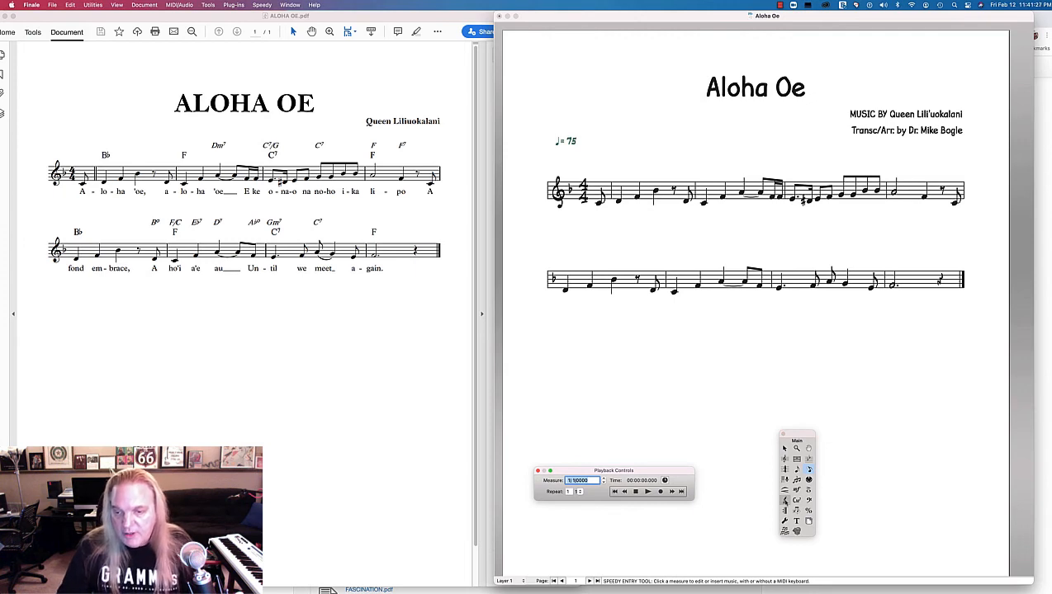
pyautogui.click(784, 501)
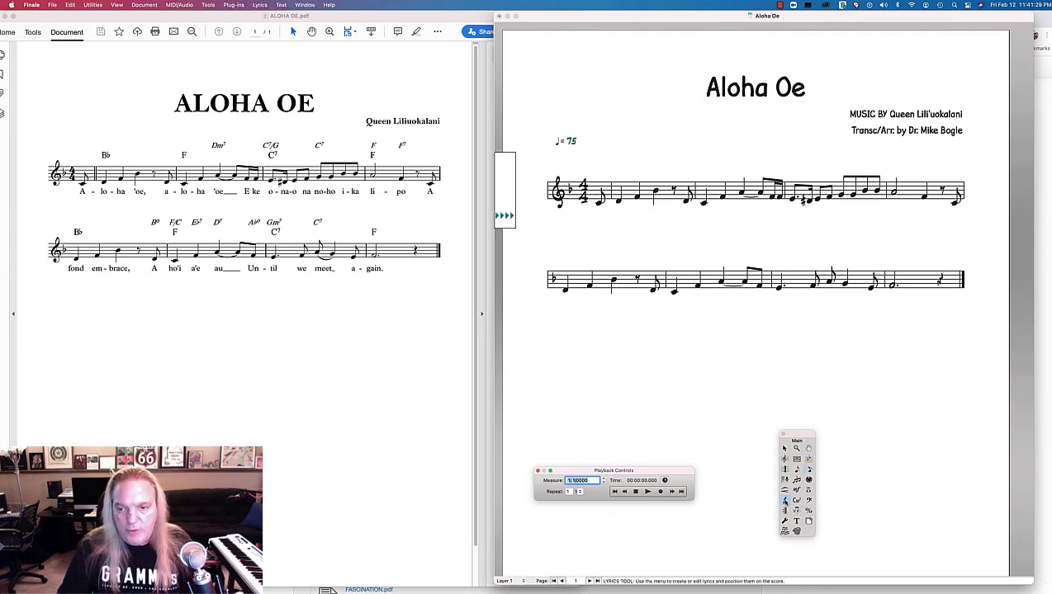
pyautogui.click(598, 202)
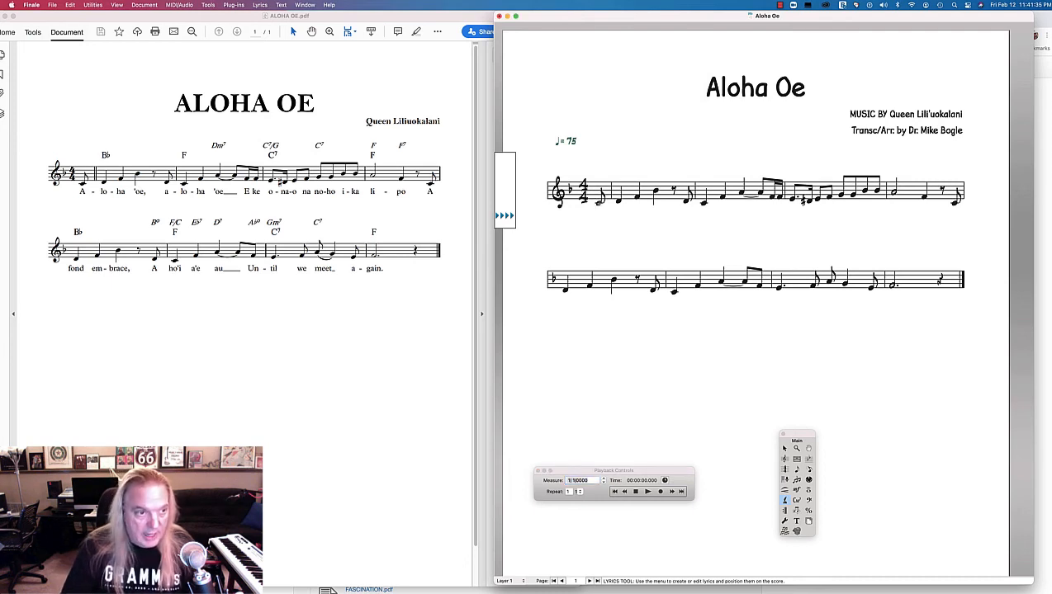
pyautogui.click(597, 202)
pyautogui.write('A')
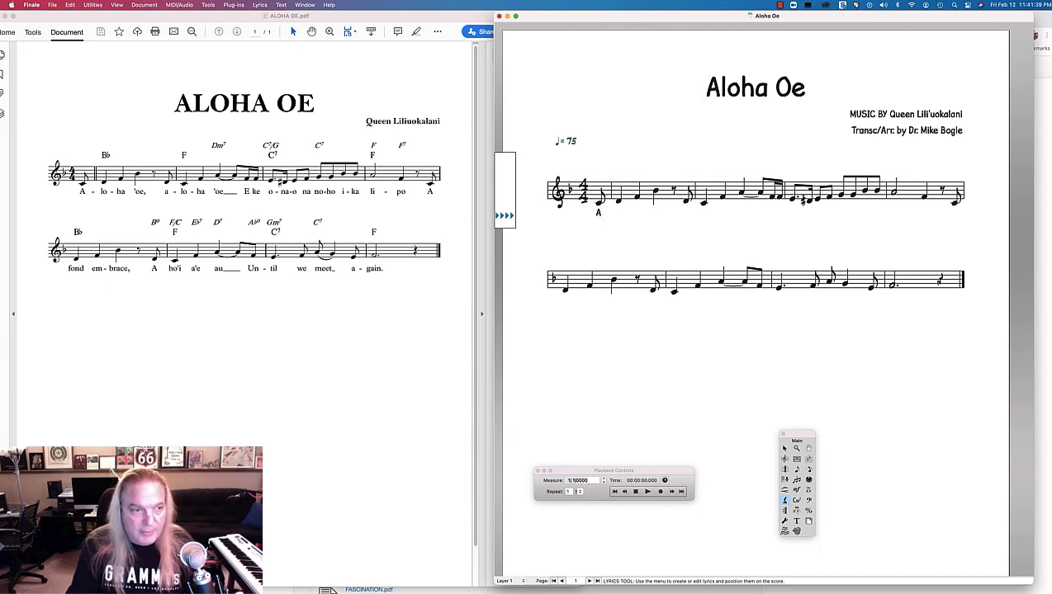
pyautogui.write('lo')
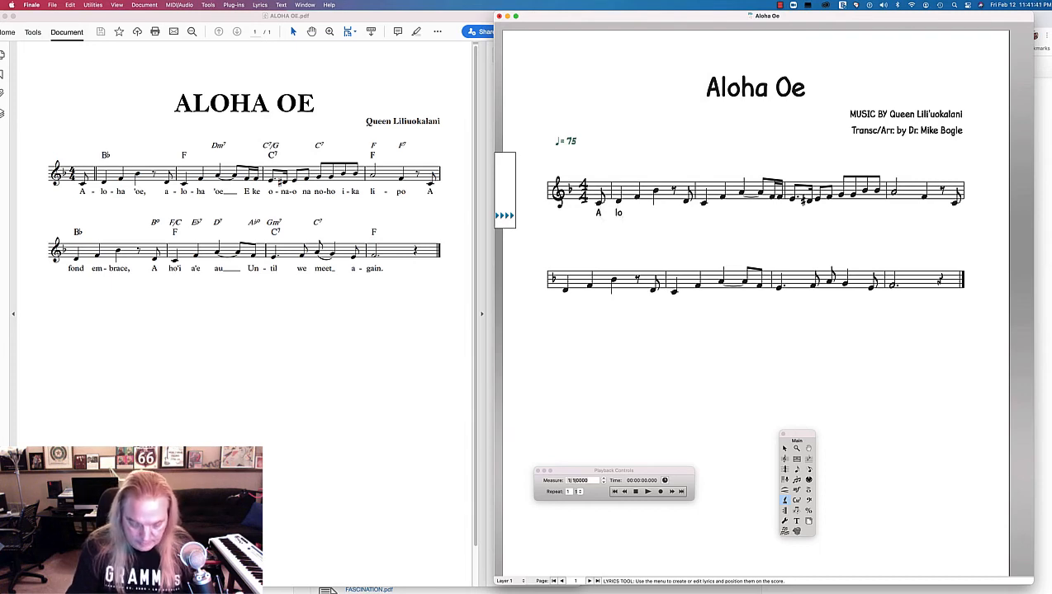
pyautogui.write('-ha')
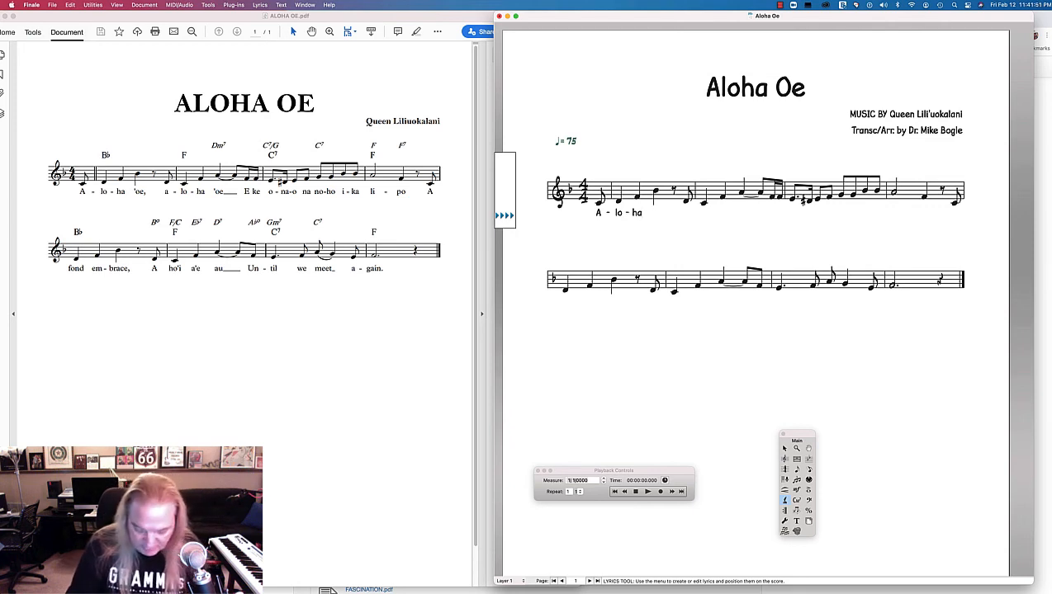
pyautogui.write("'oe")
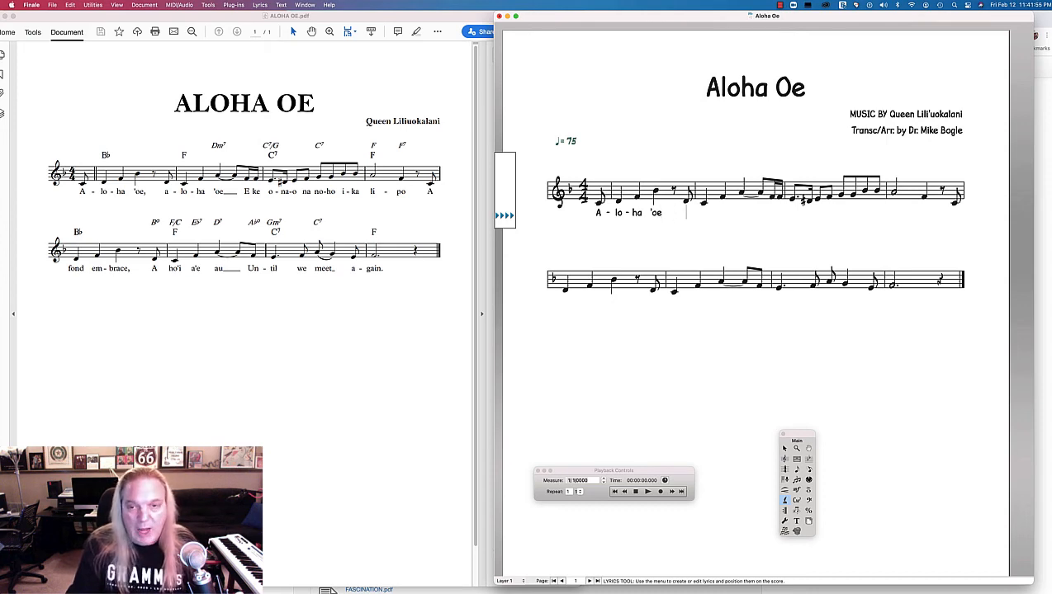
# Continue the lyrics with "a-lo-ha 'oe" from the eighth-note D, adding a word extension after "'oe"
pyautogui.write('a')
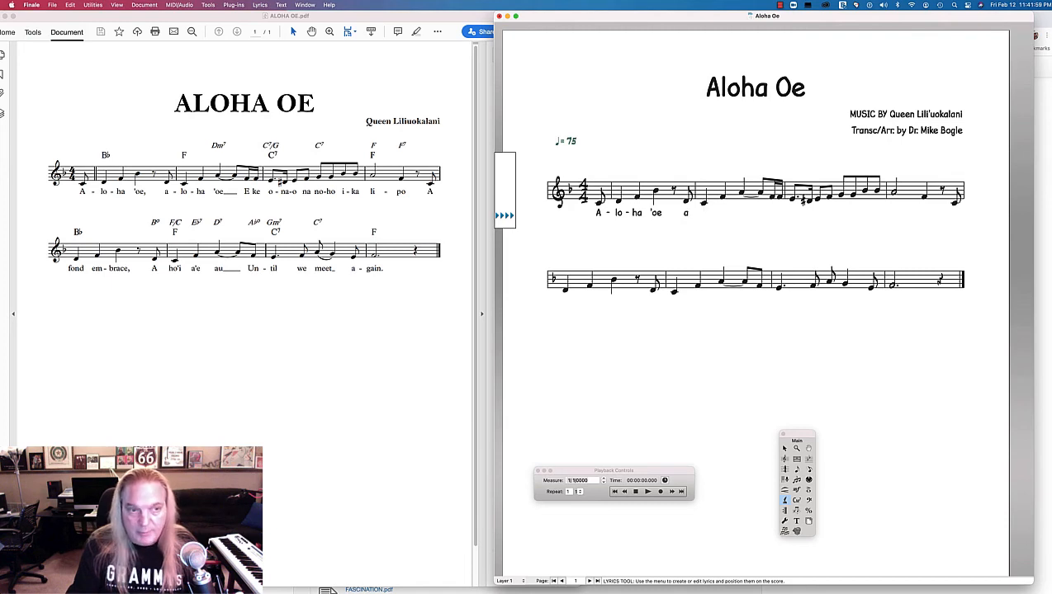
pyautogui.write('lo')
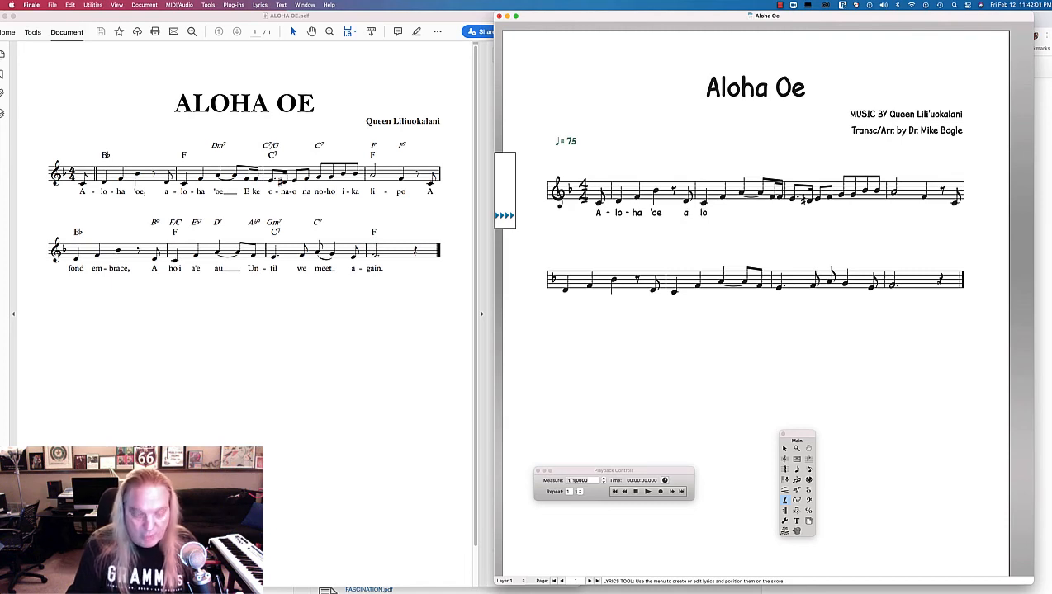
pyautogui.write('ha')
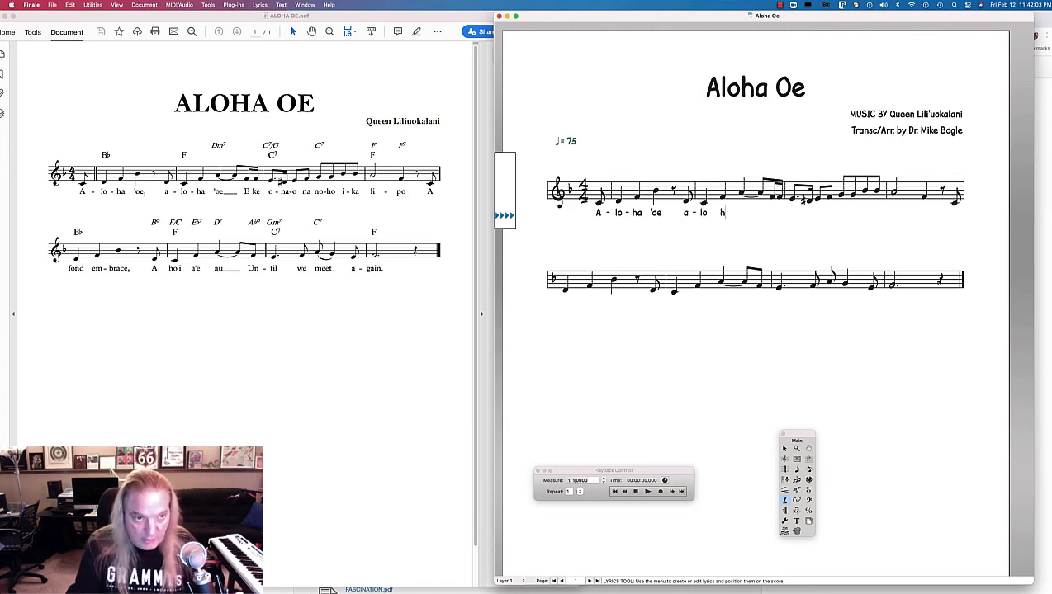
pyautogui.write('- ha')
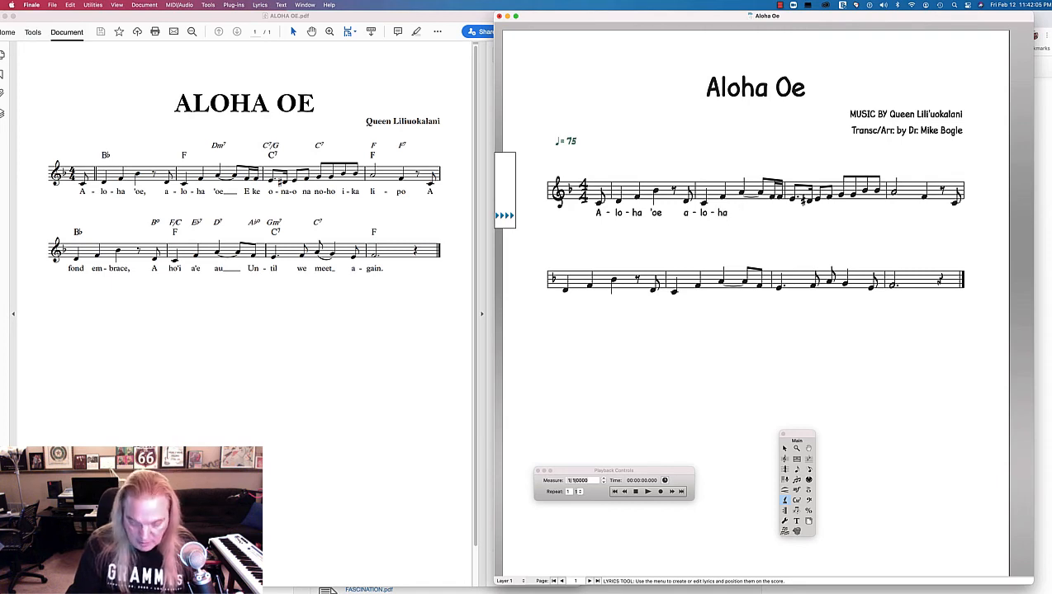
pyautogui.write("'oe")
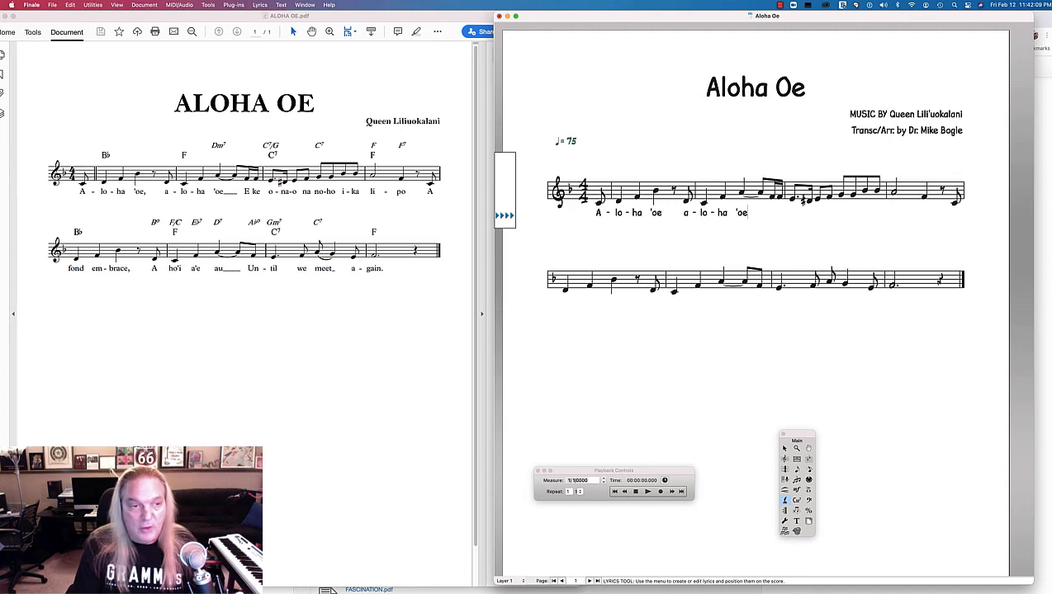
pyautogui.write('___')
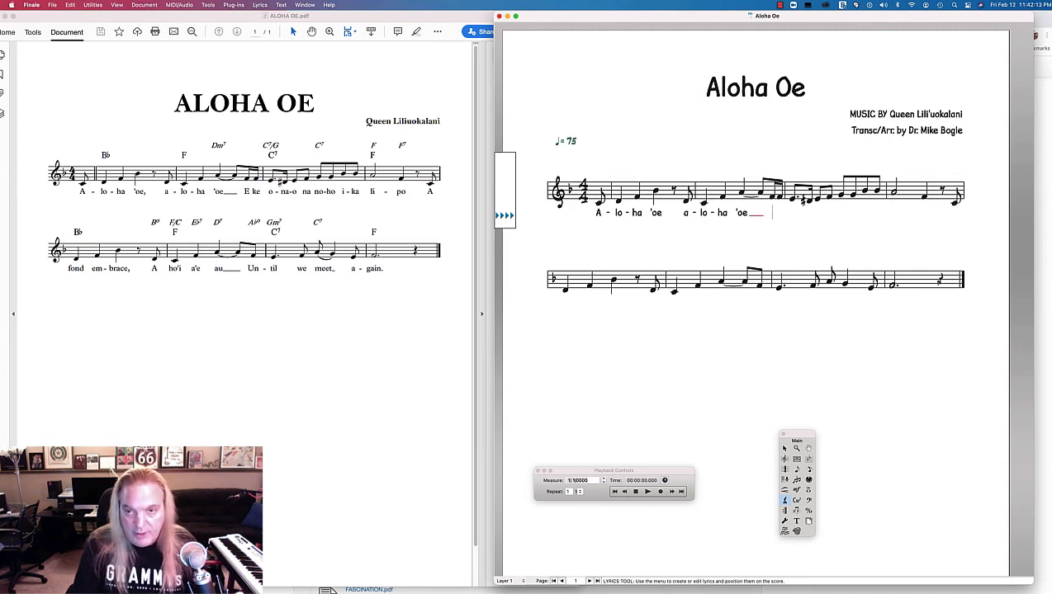
# Continue the first line's lyrics with "E he o-na-o na no-ho", starting after the word extension
pyautogui.write('E')
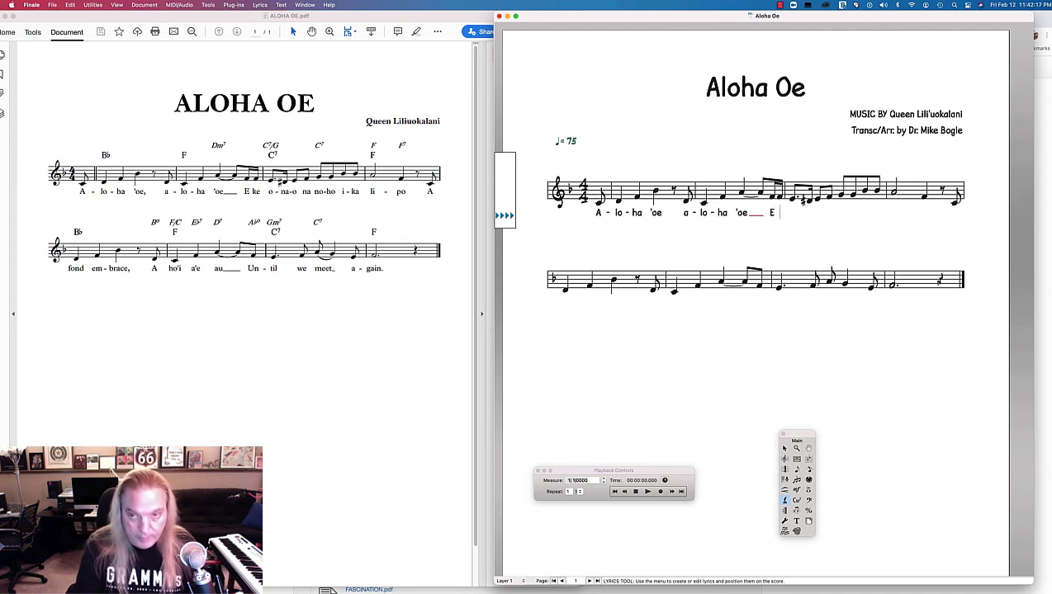
pyautogui.write('he')
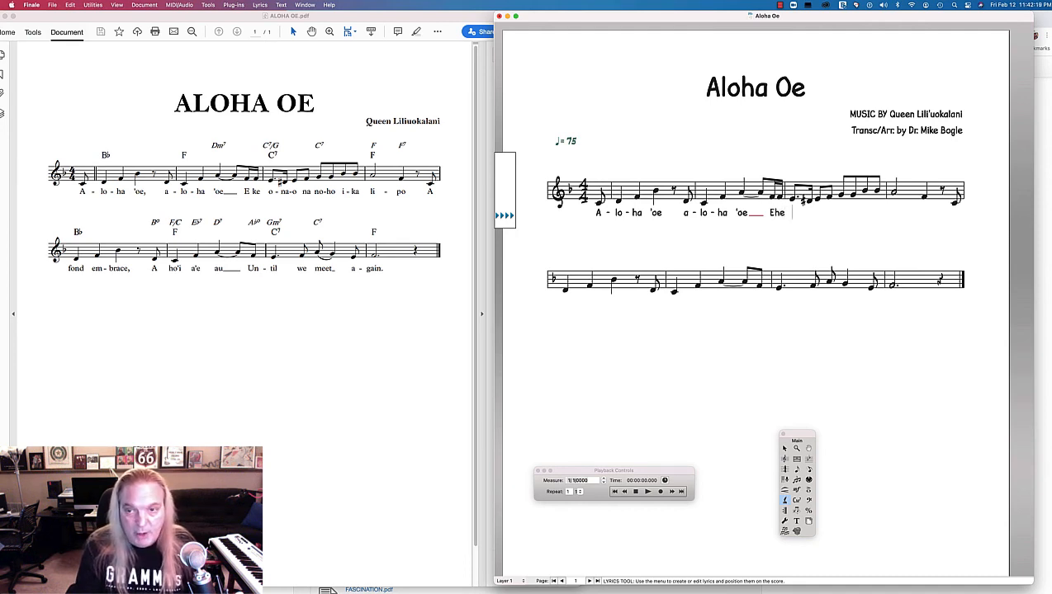
pyautogui.write(' o')
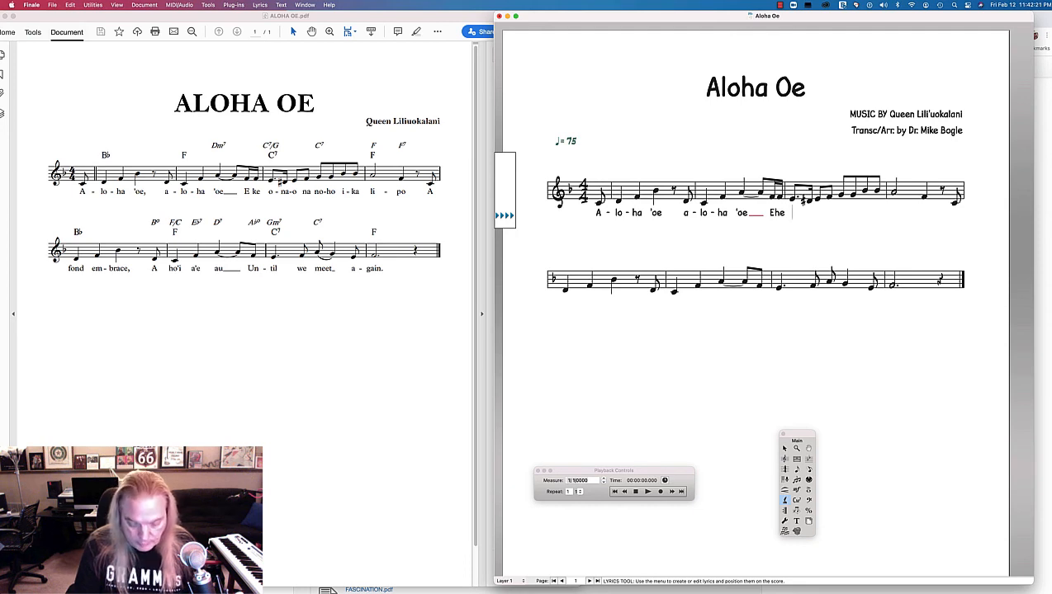
pyautogui.write(' na')
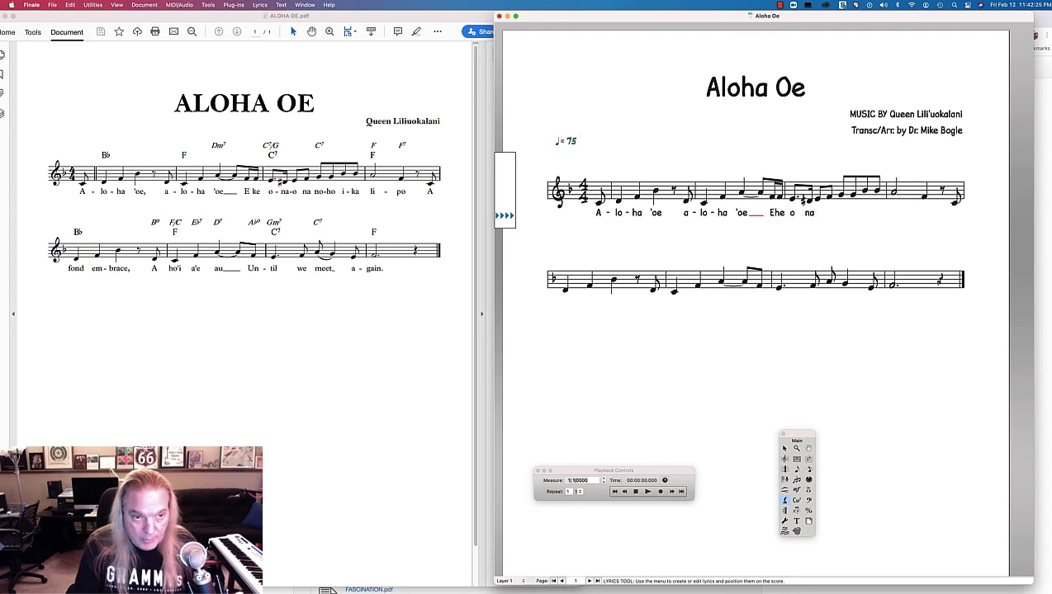
pyautogui.write('-o')
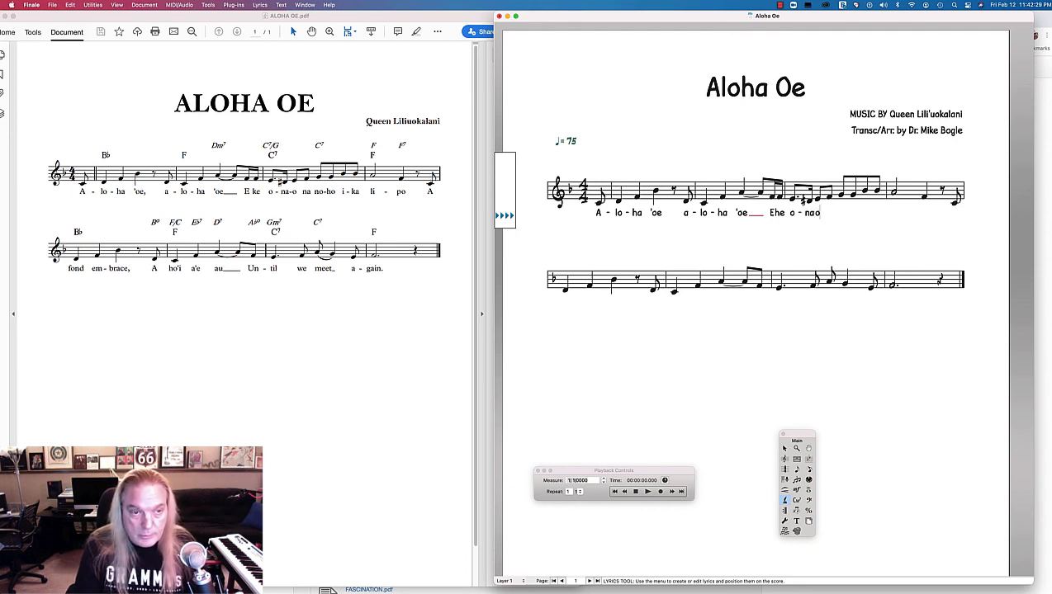
pyautogui.write(' na')
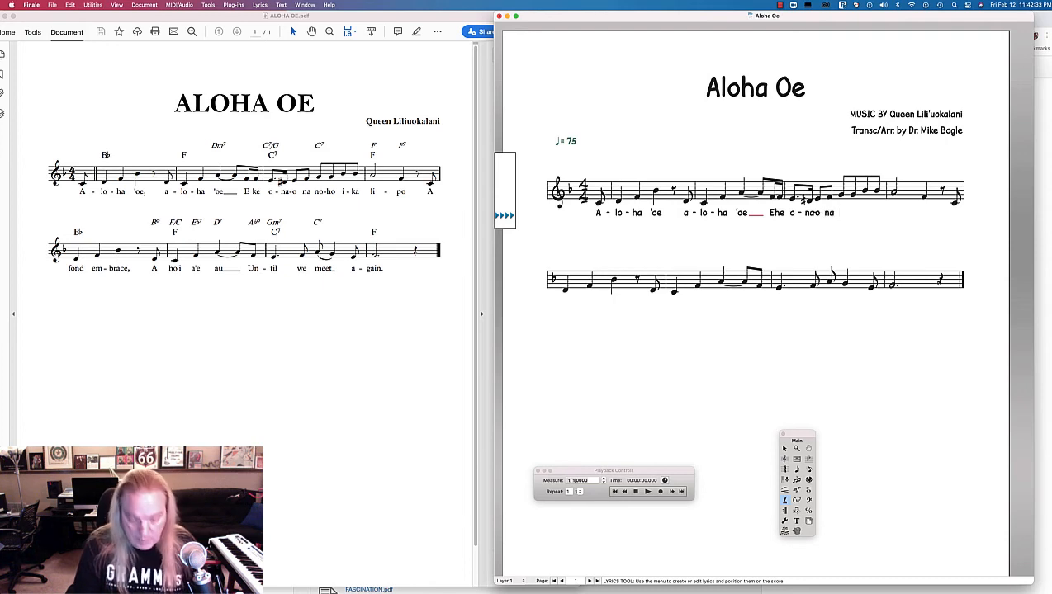
pyautogui.write(' no')
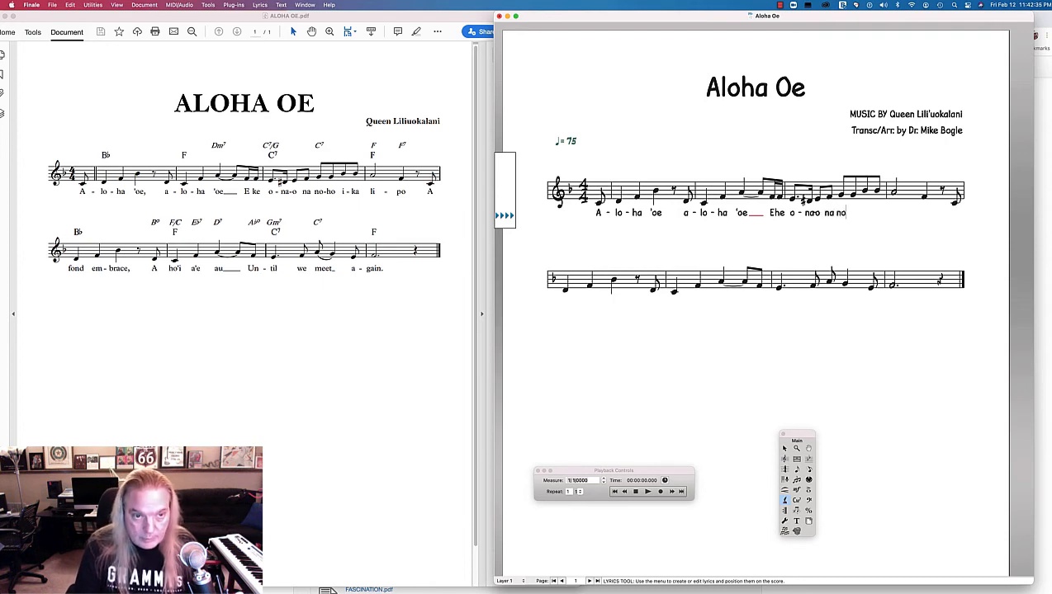
pyautogui.write(' ho')
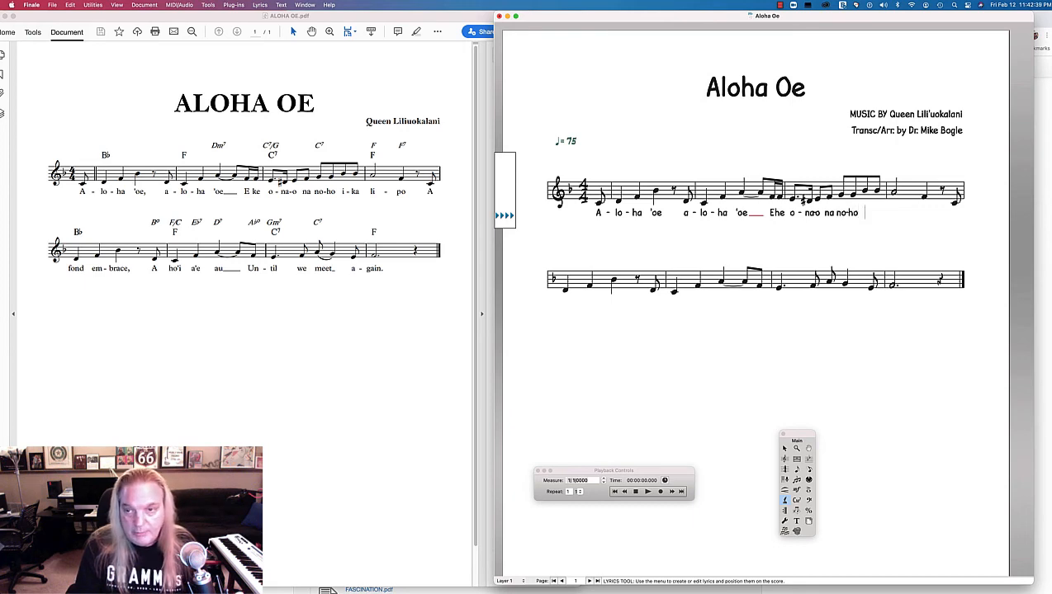
# Finish the first line's lyrics with "i-ka li-po A"
pyautogui.write(' i')
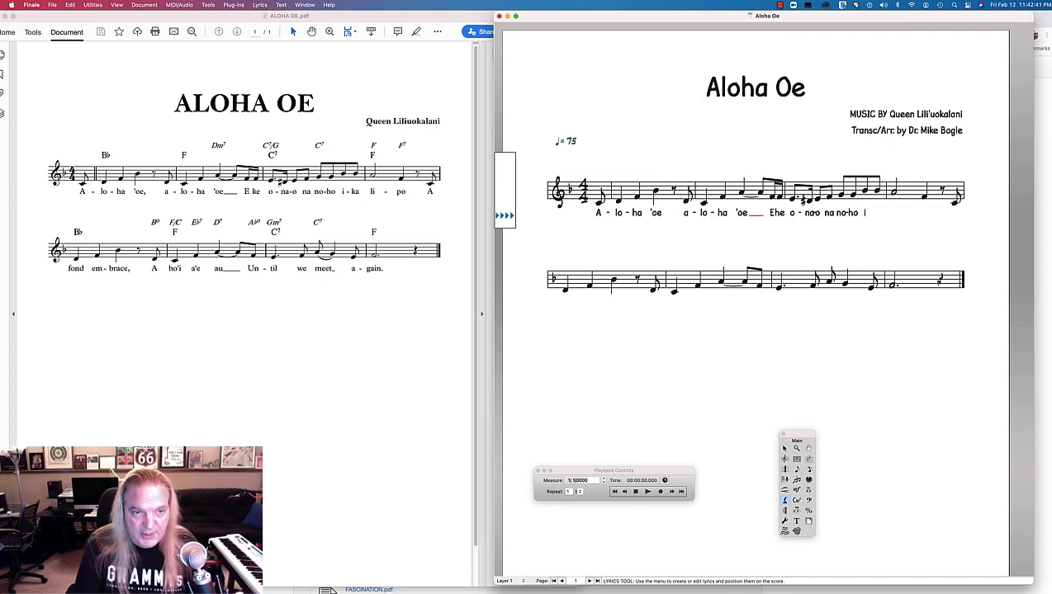
pyautogui.write(' ka')
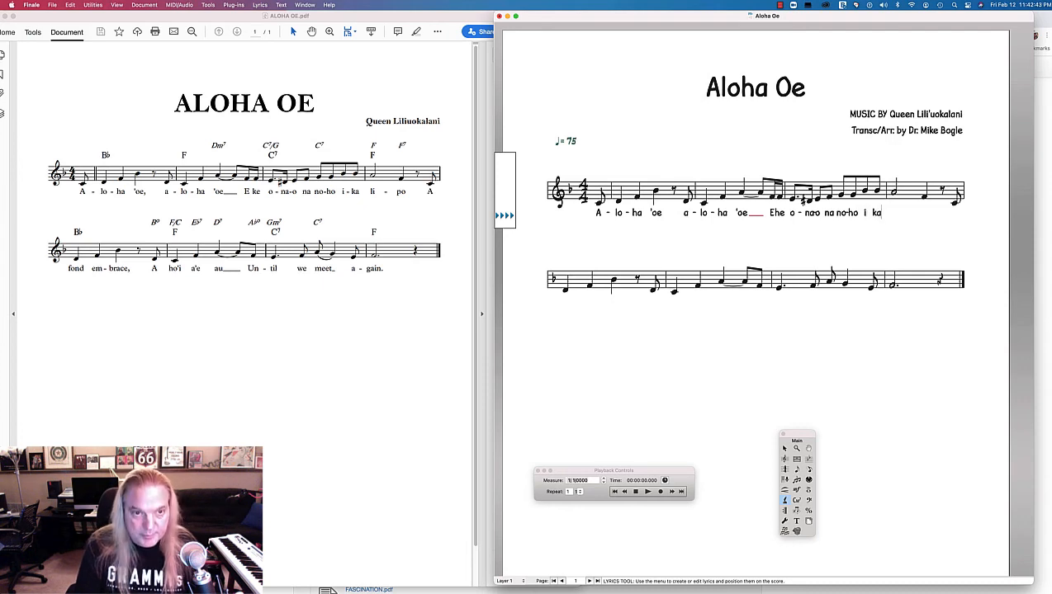
pyautogui.press('BackSpace')
pyautogui.press('BackSpace')
pyautogui.write('- ka li')
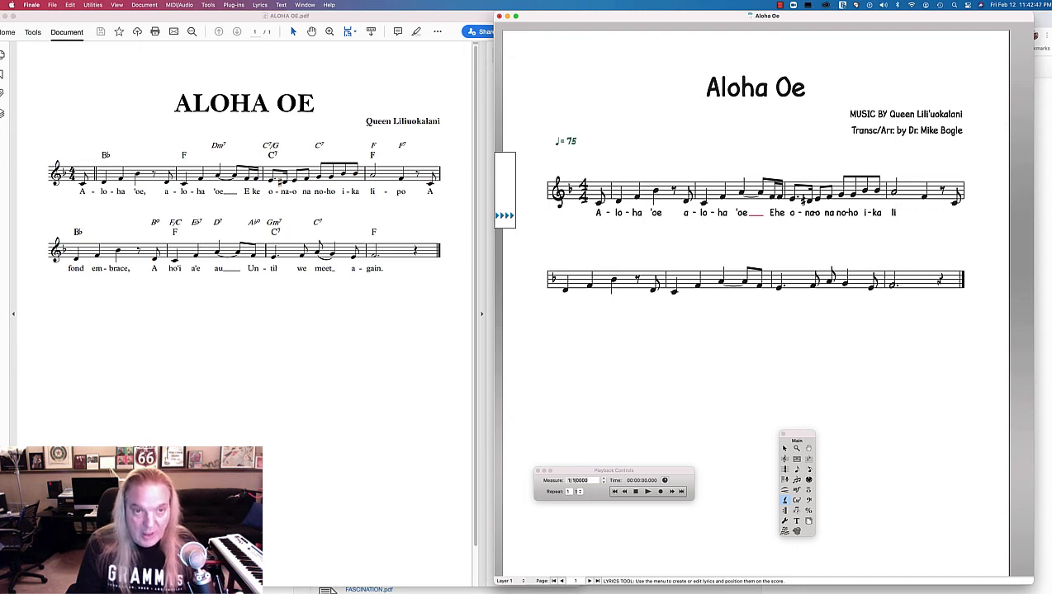
pyautogui.write(' - po')
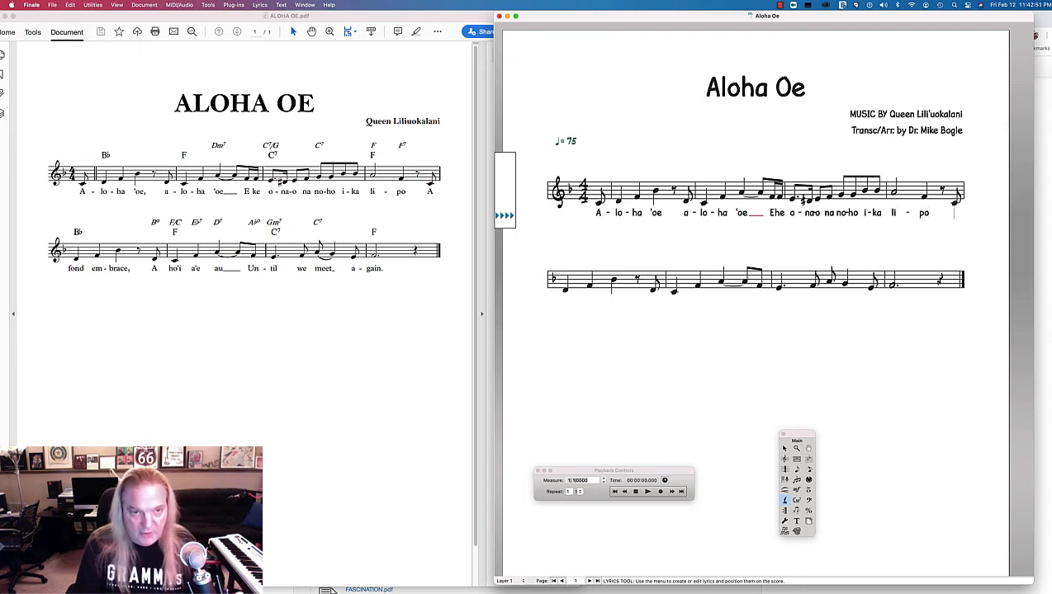
pyautogui.write(' A')
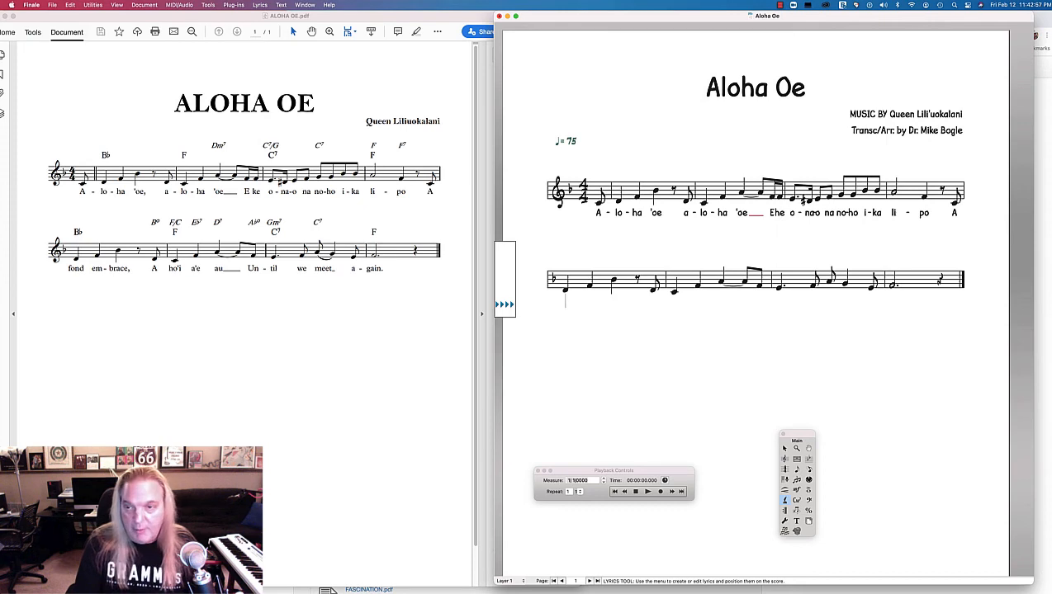
# Enter the lyrics "Fond em-brace A ho'i a'e au" under the second line, adding a word extension after "au"
pyautogui.write('Fond')
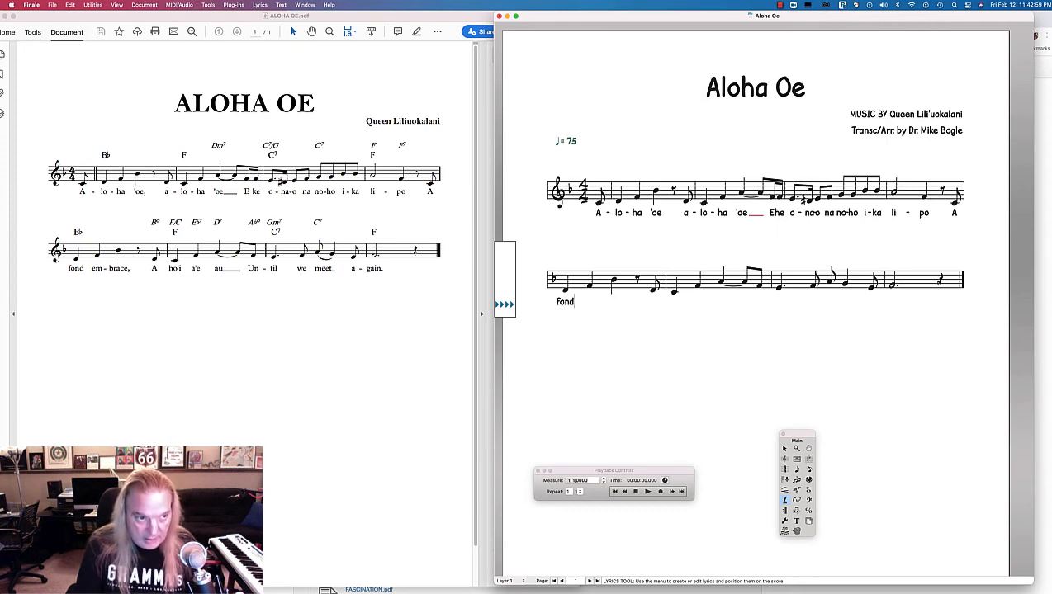
pyautogui.write(' em')
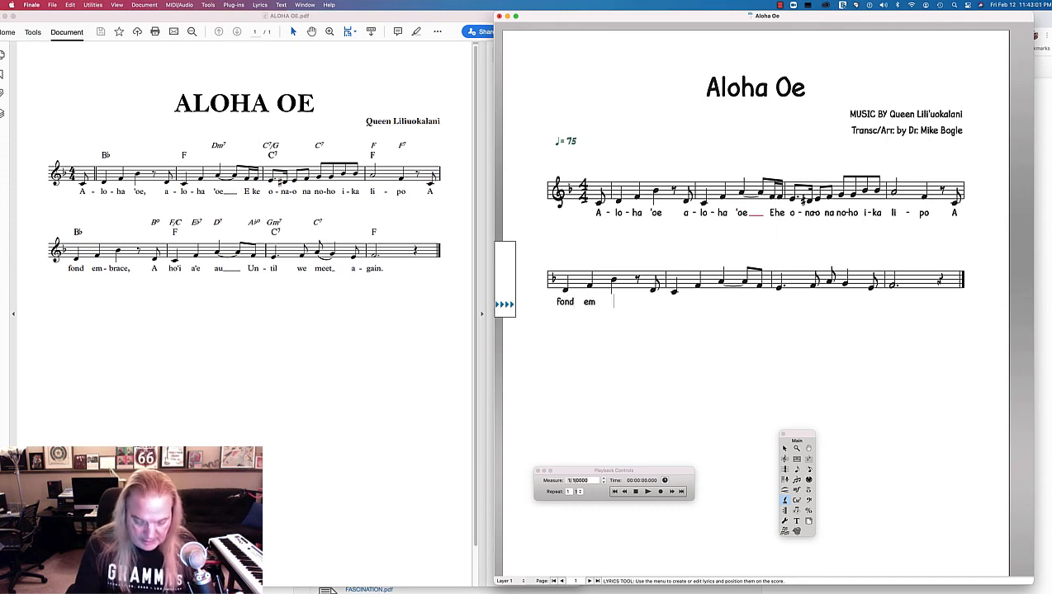
pyautogui.write('-brace')
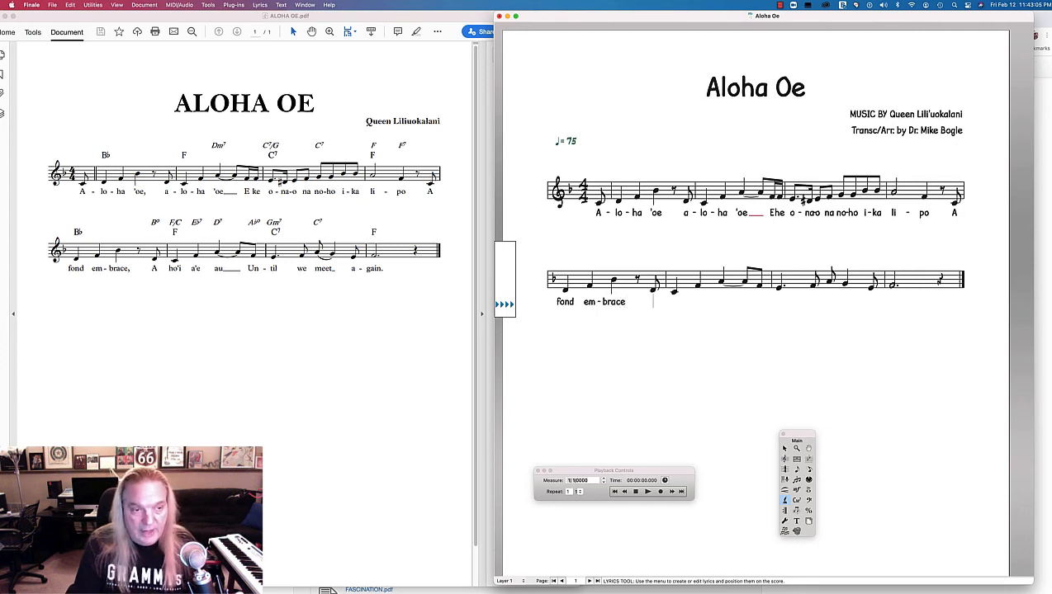
pyautogui.write(' A')
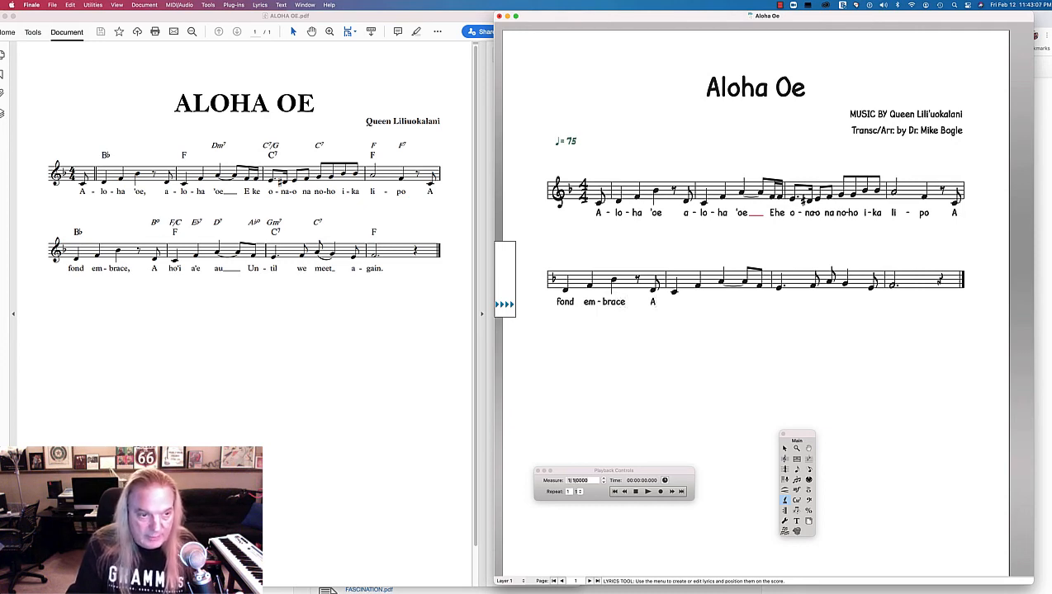
pyautogui.write(" ho'i")
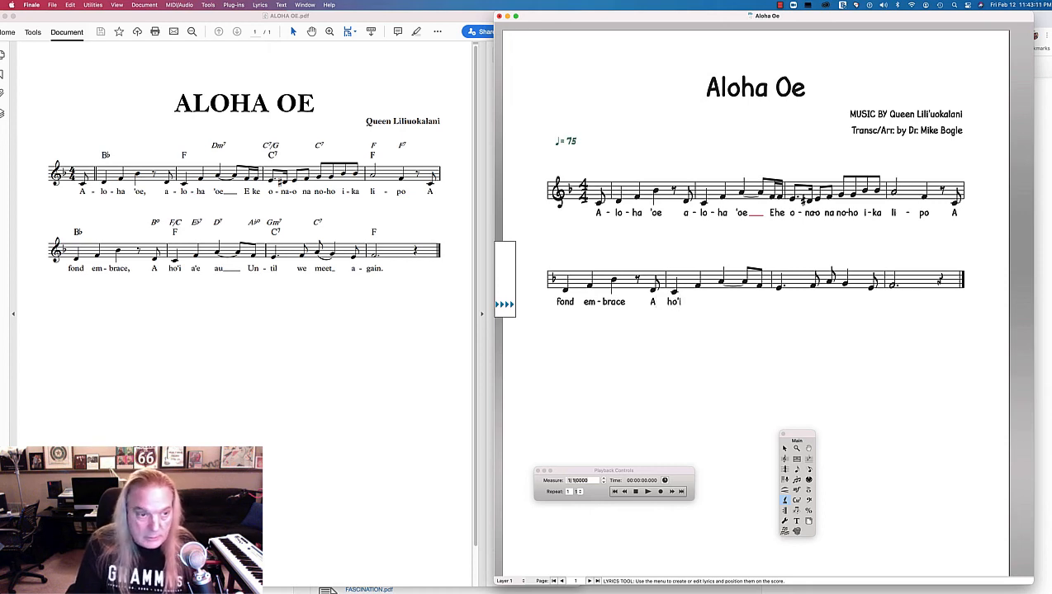
pyautogui.write("a'e")
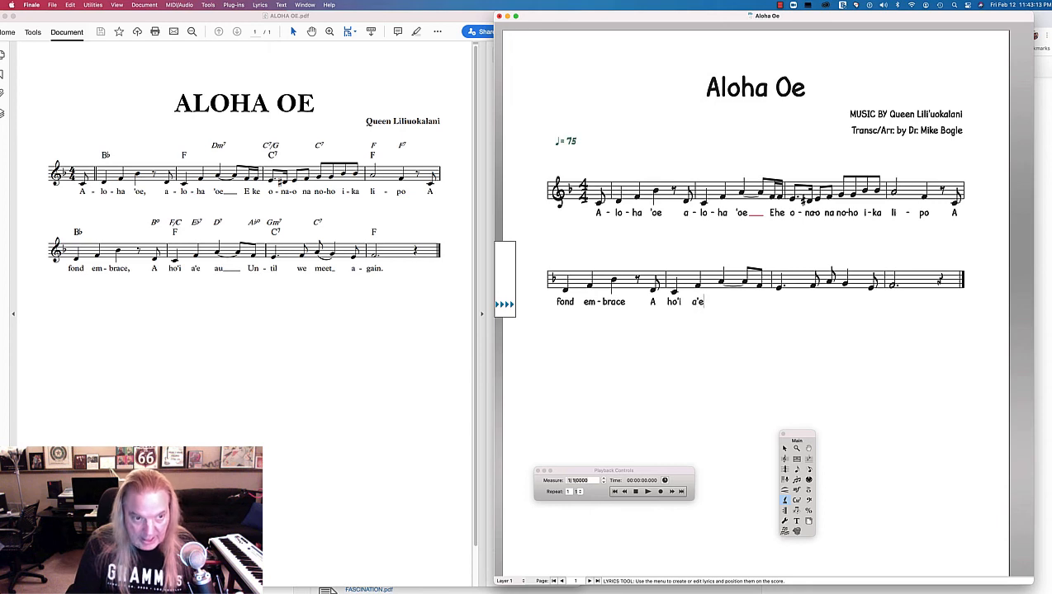
pyautogui.write('au')
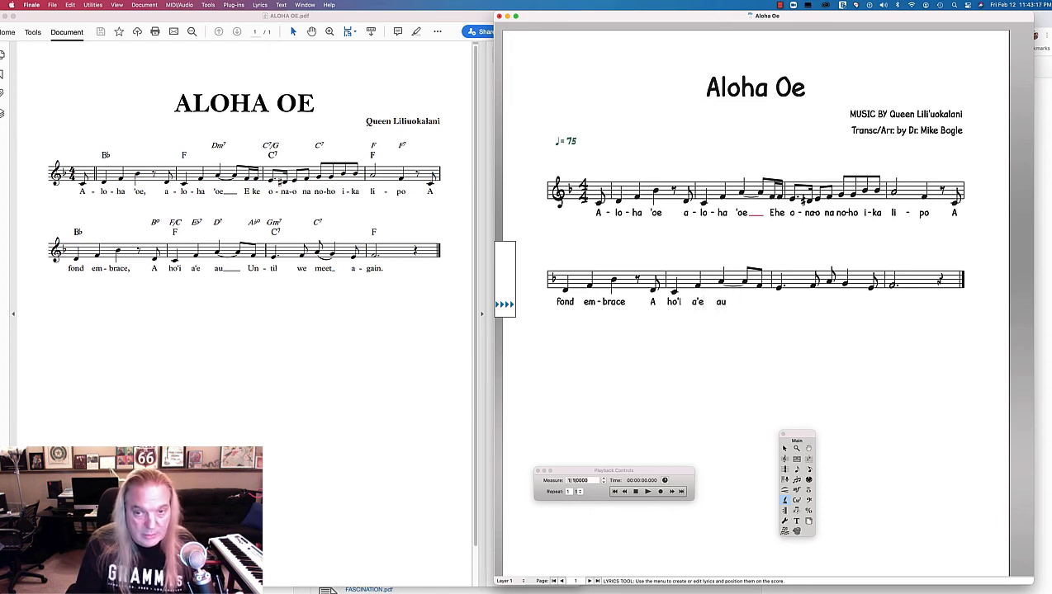
pyautogui.press('space')
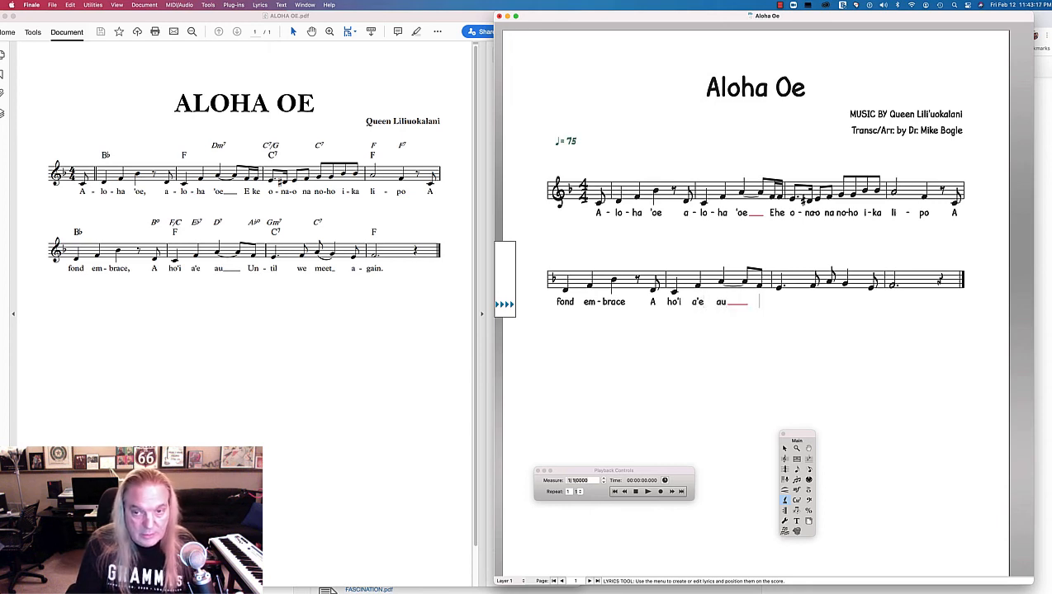
# Continue the second line's lyrics with "Un-til we"
pyautogui.write('Un')
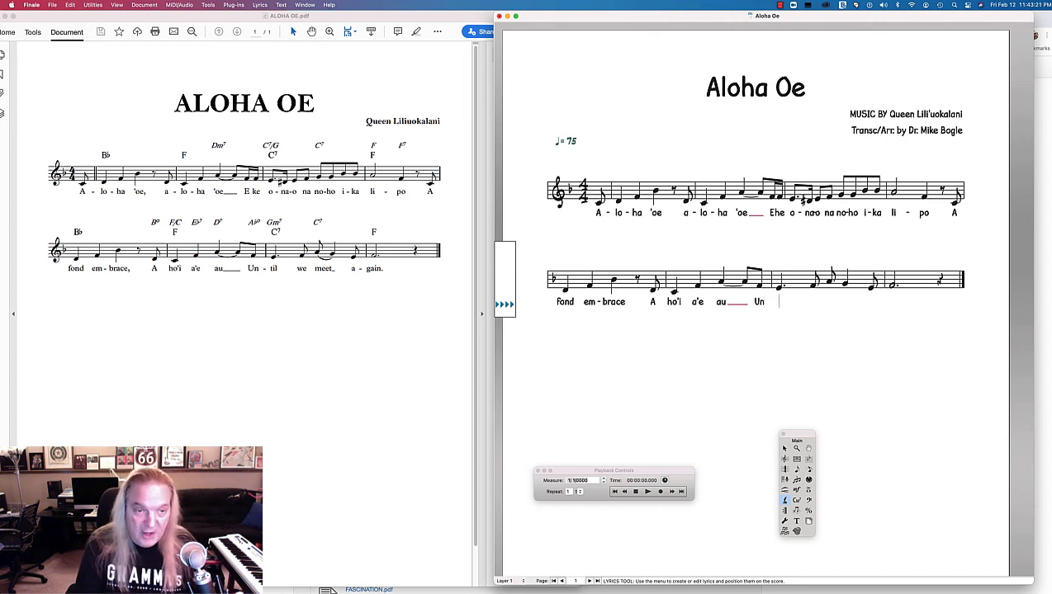
pyautogui.write(' - til ')
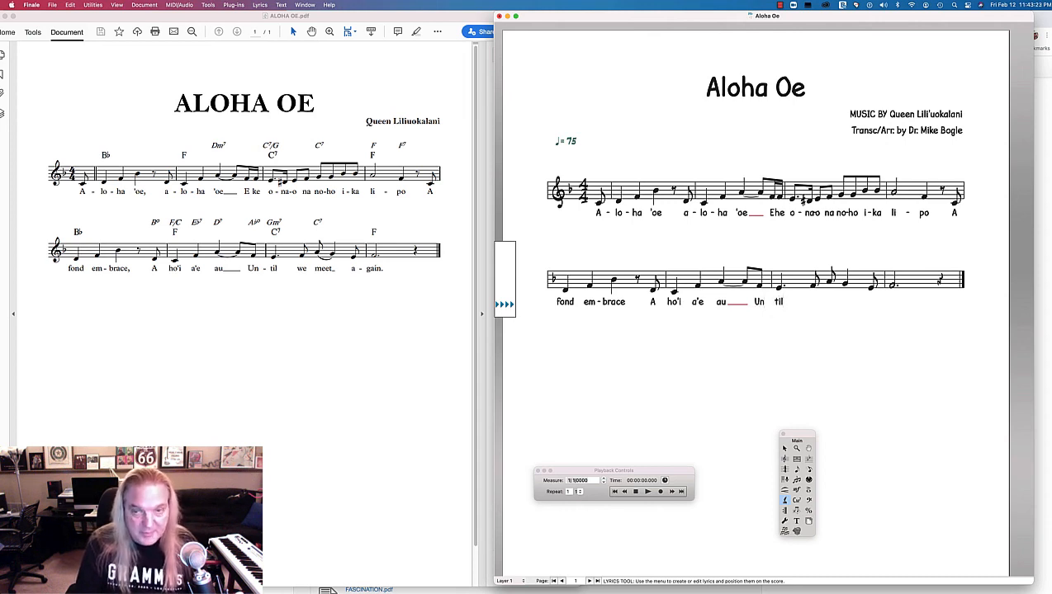
pyautogui.write('we')
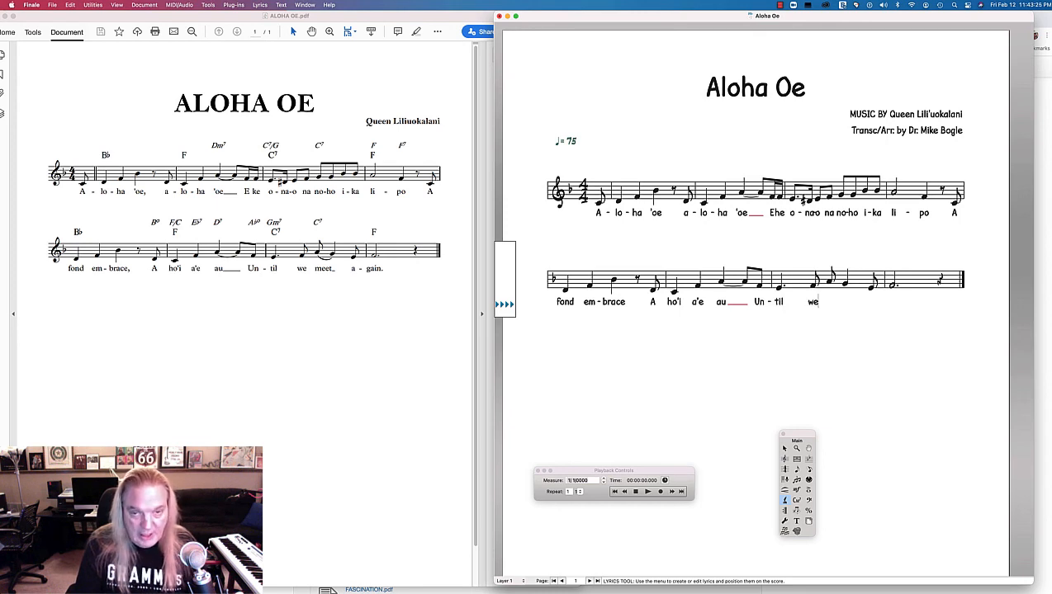
pyautogui.press('space')
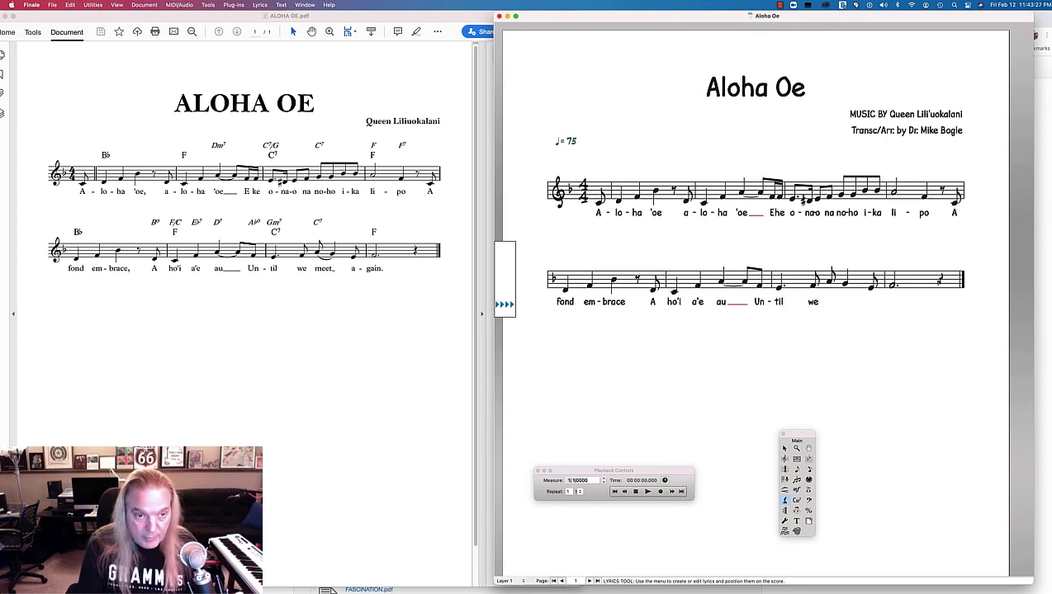
pyautogui.write('m')
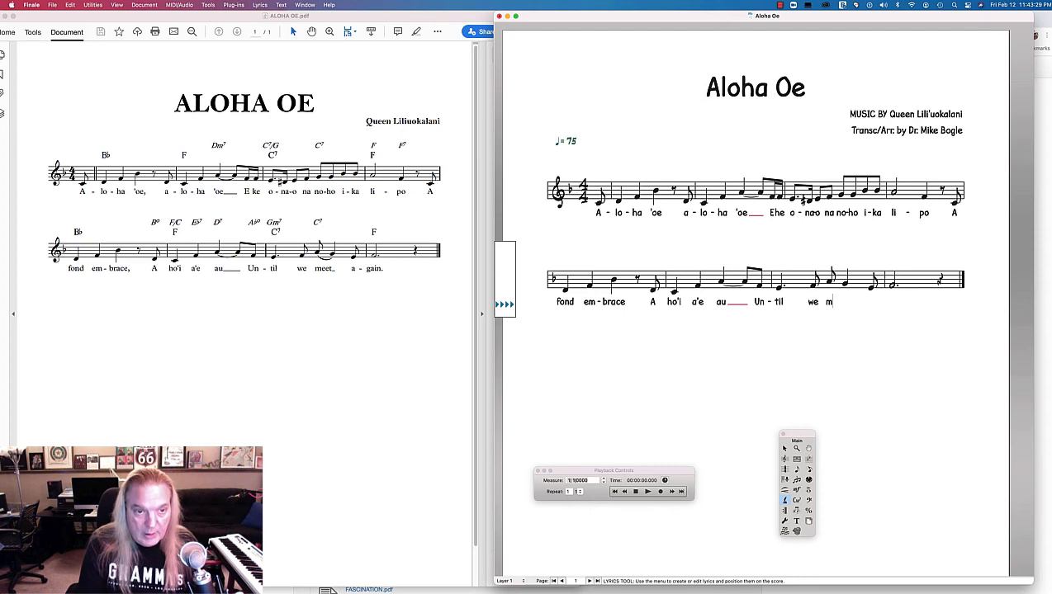
pyautogui.write('e')
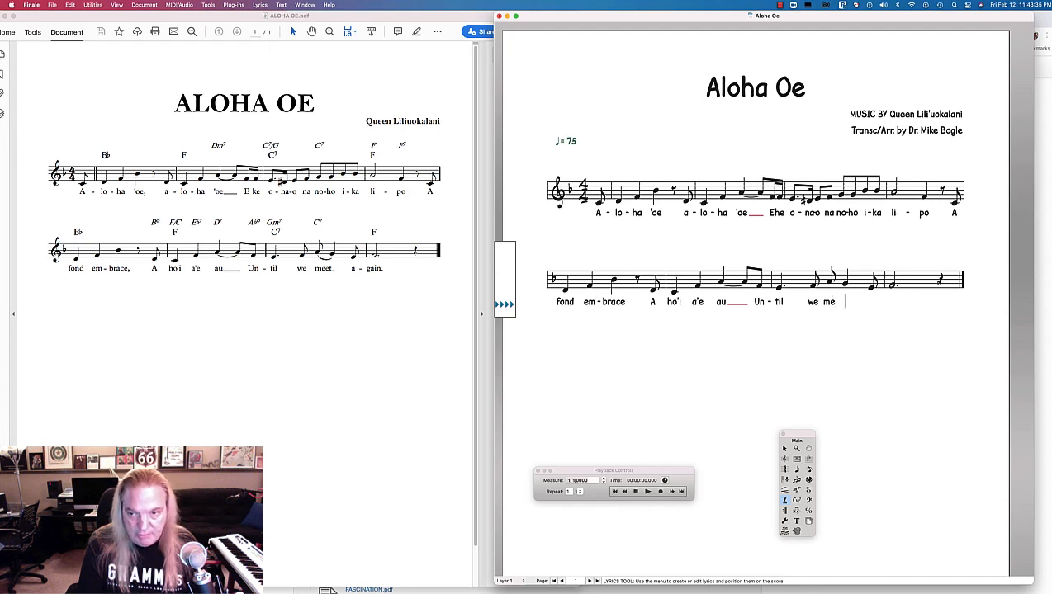
pyautogui.write(' ey')
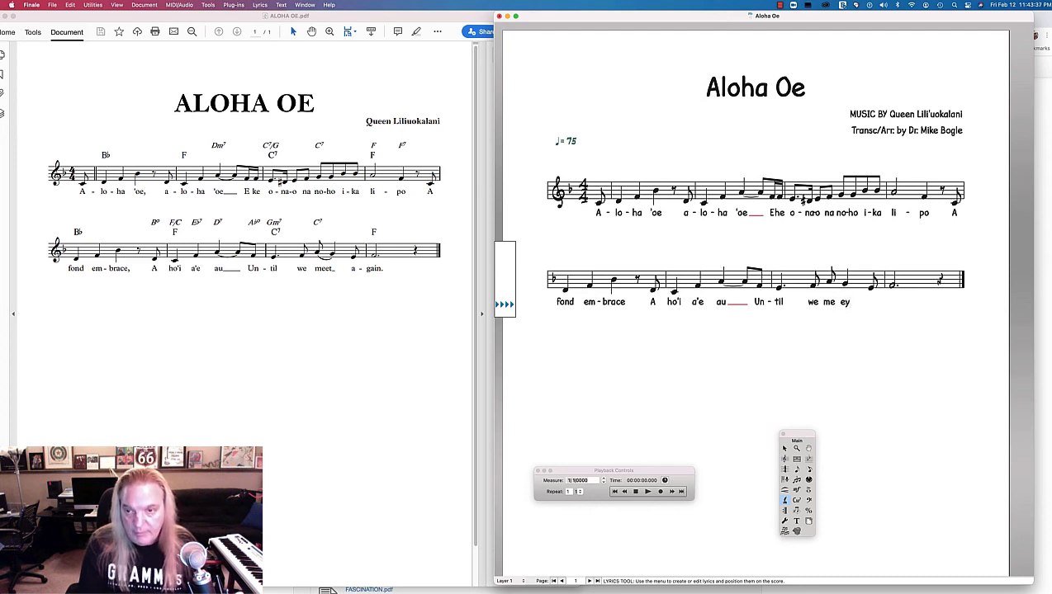
pyautogui.press('BackSpace')
pyautogui.write('t')
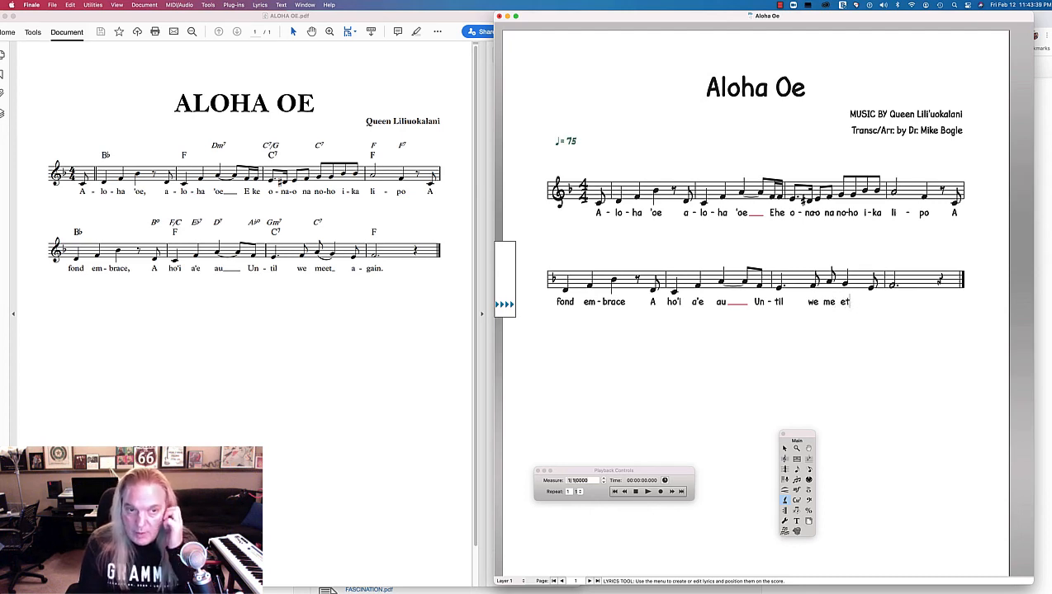
pyautogui.press('BackSpace')
pyautogui.press('BackSpace')
pyautogui.press('BackSpace')
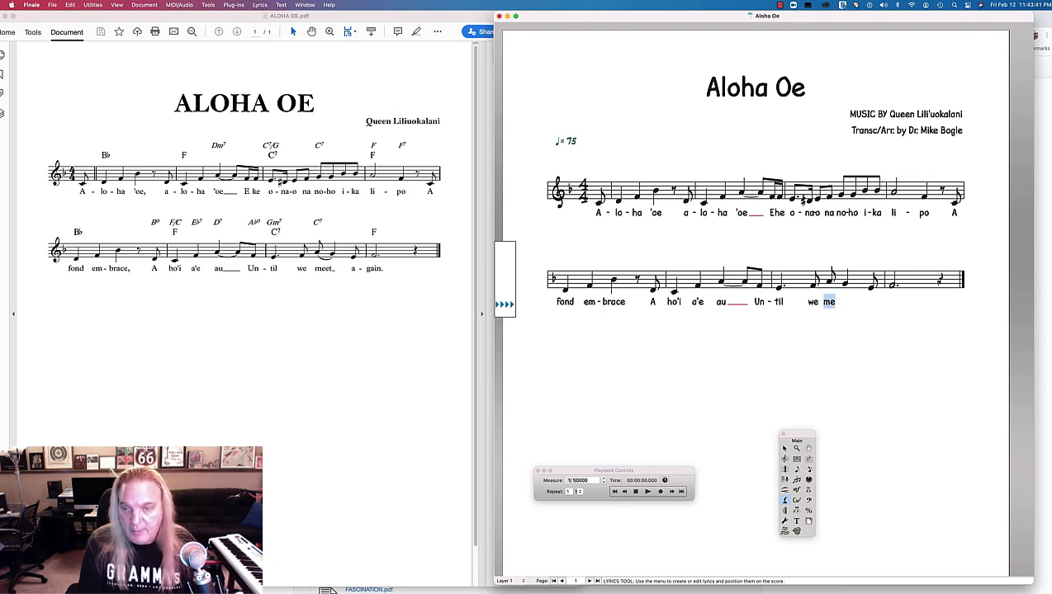
# Complete the second line's lyrics with "meet a-gain", adding a word extension after "meet"
pyautogui.write('meet')
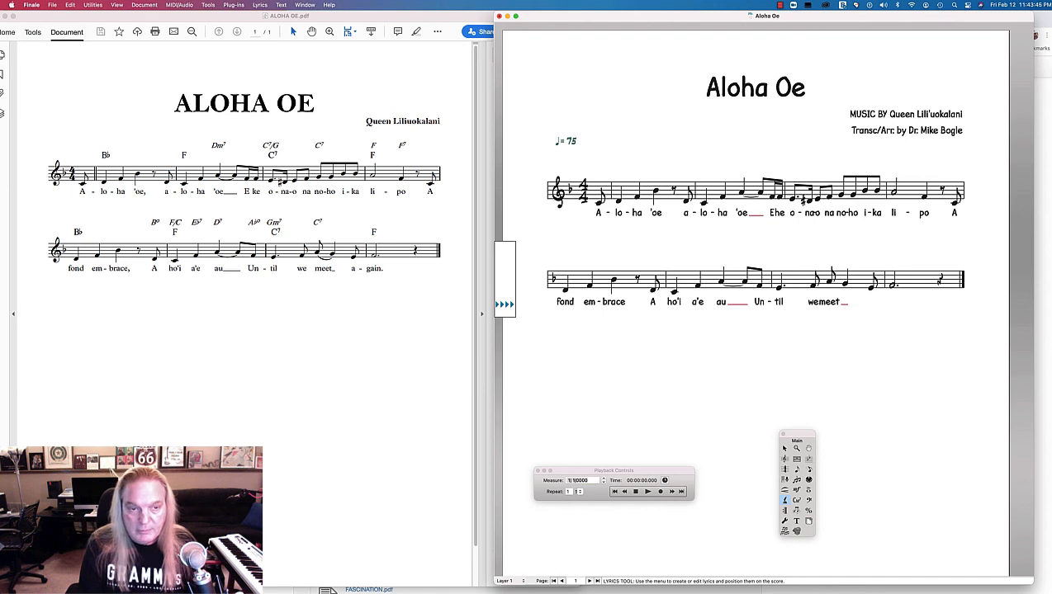
pyautogui.write(' a-gain')
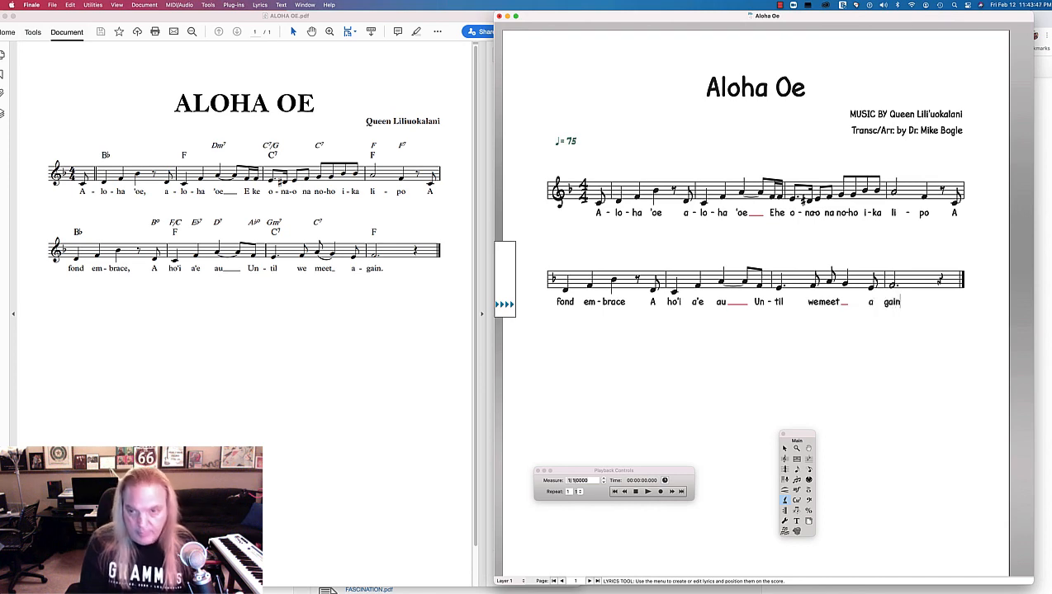
pyautogui.click(653, 339)
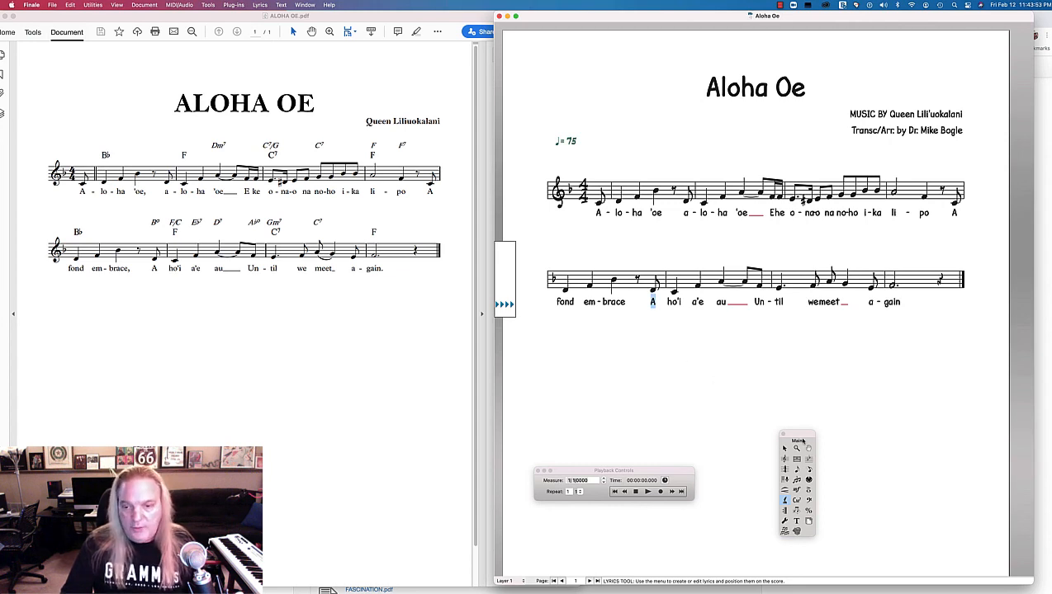
# Start chord entry with the Chord tool and add a Bb chord above the first note of the first full measure
pyautogui.click(797, 500)
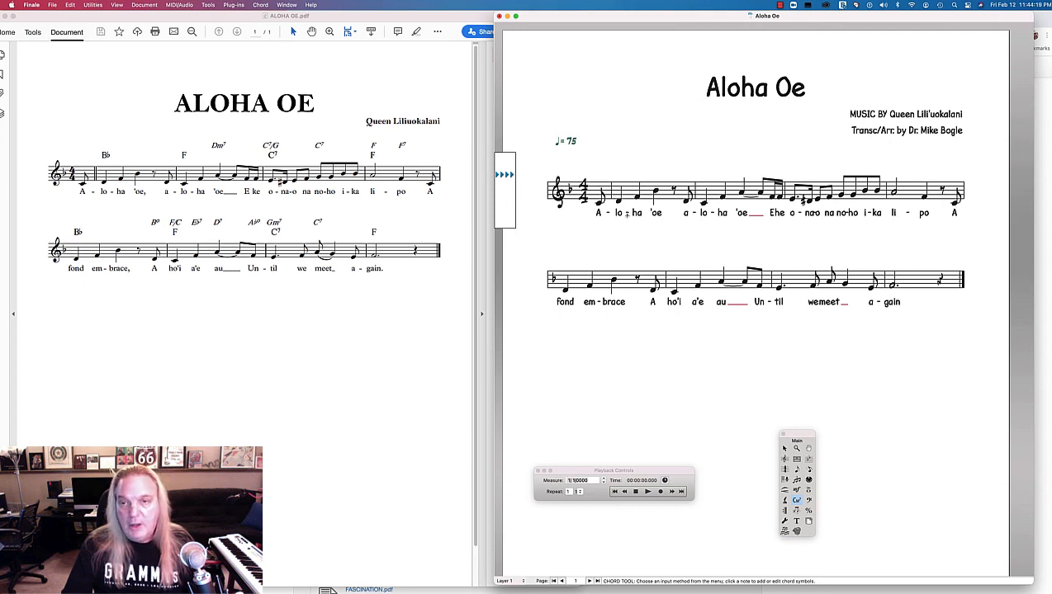
pyautogui.scroll(-1, 706, 330)
pyautogui.scroll(-2, 289, 339)
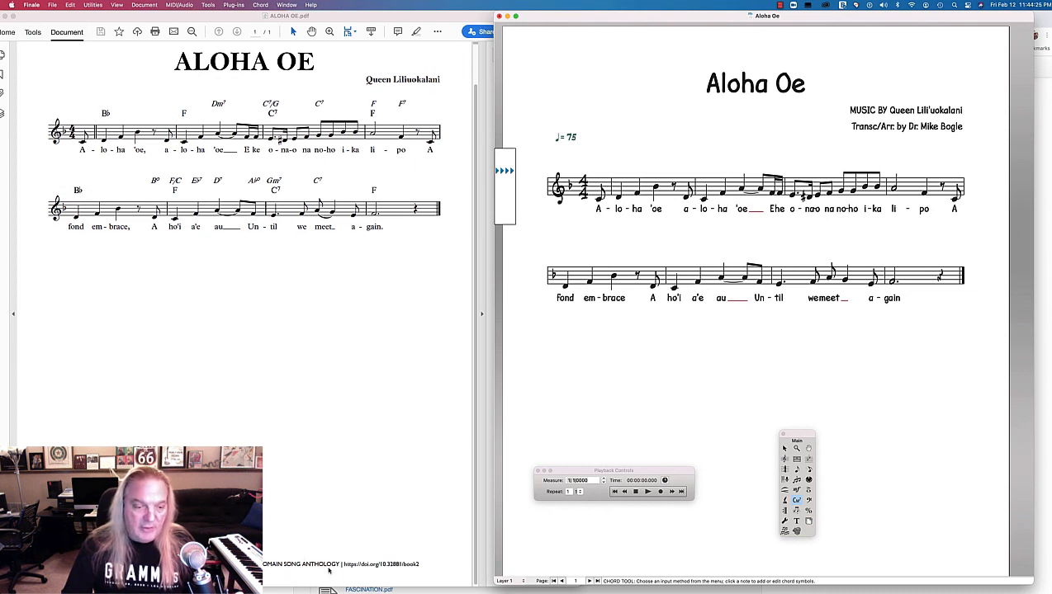
pyautogui.scroll(2, 324, 566)
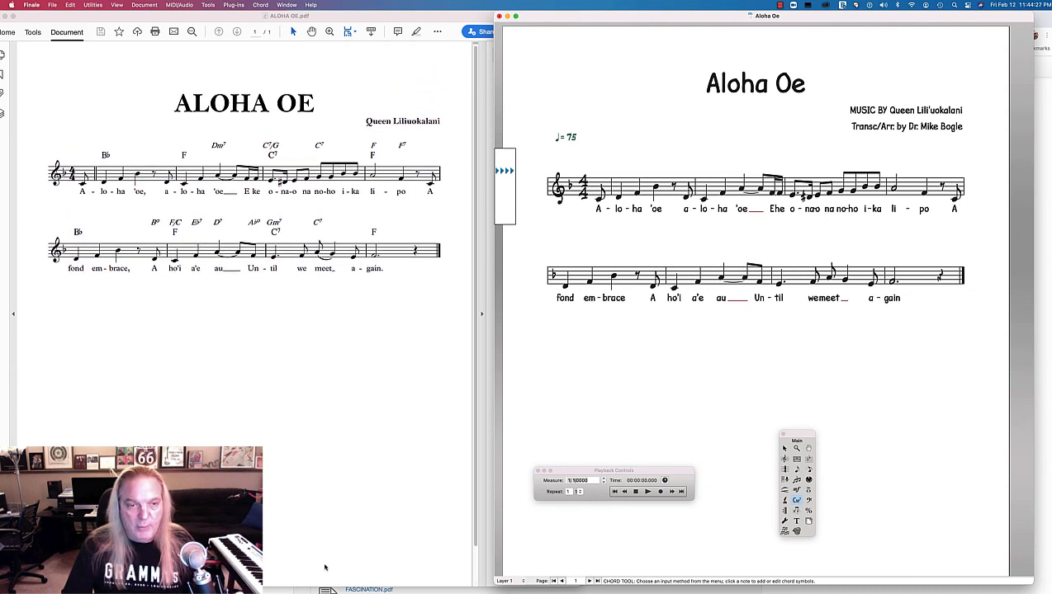
pyautogui.scroll(-2, 325, 566)
pyautogui.scroll(2, 324, 567)
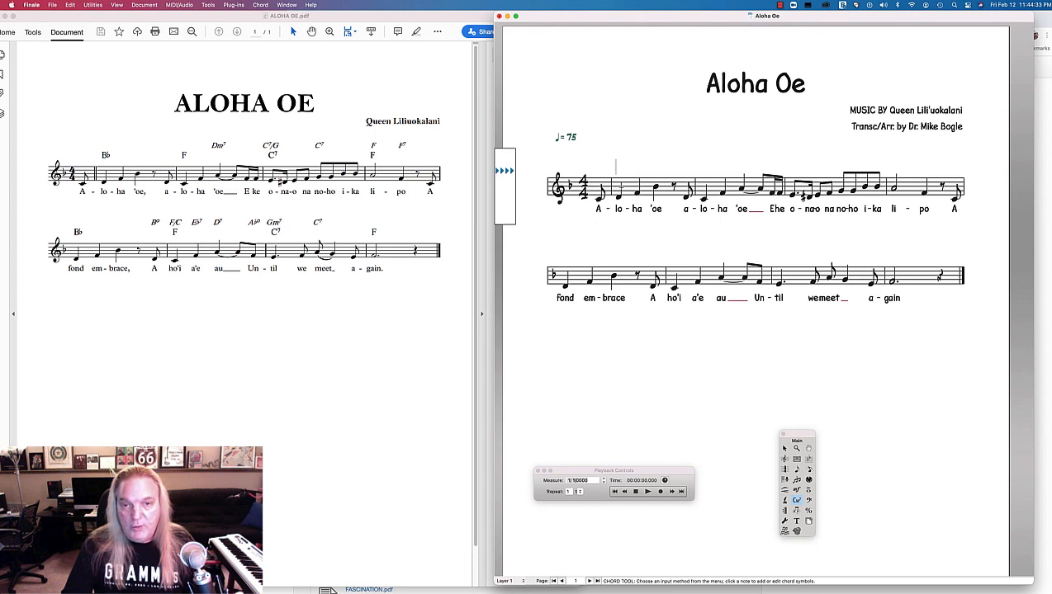
pyautogui.click(621, 188)
pyautogui.write('Bb')
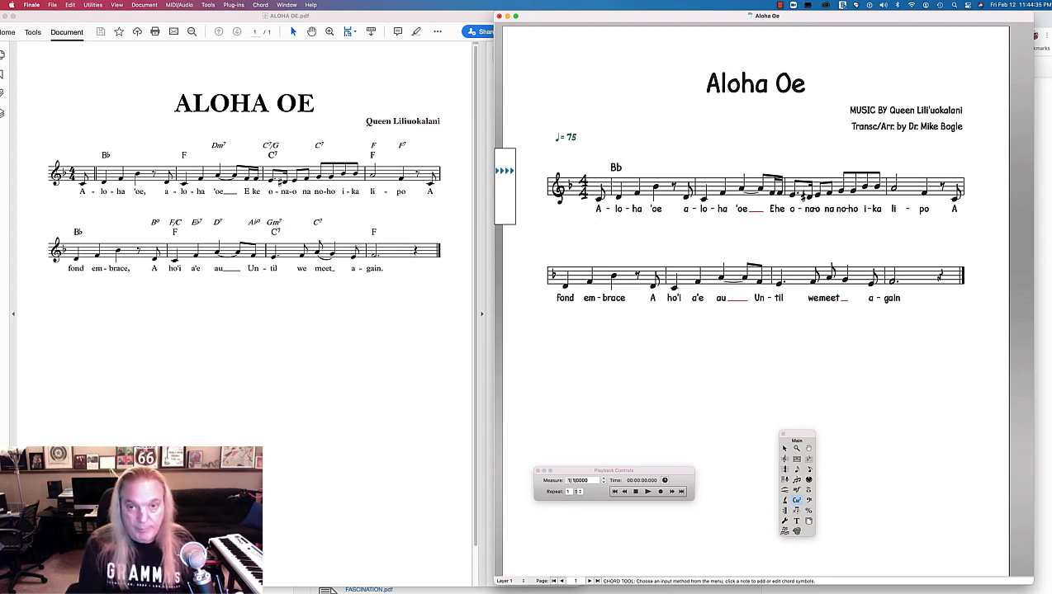
pyautogui.press('Tab')
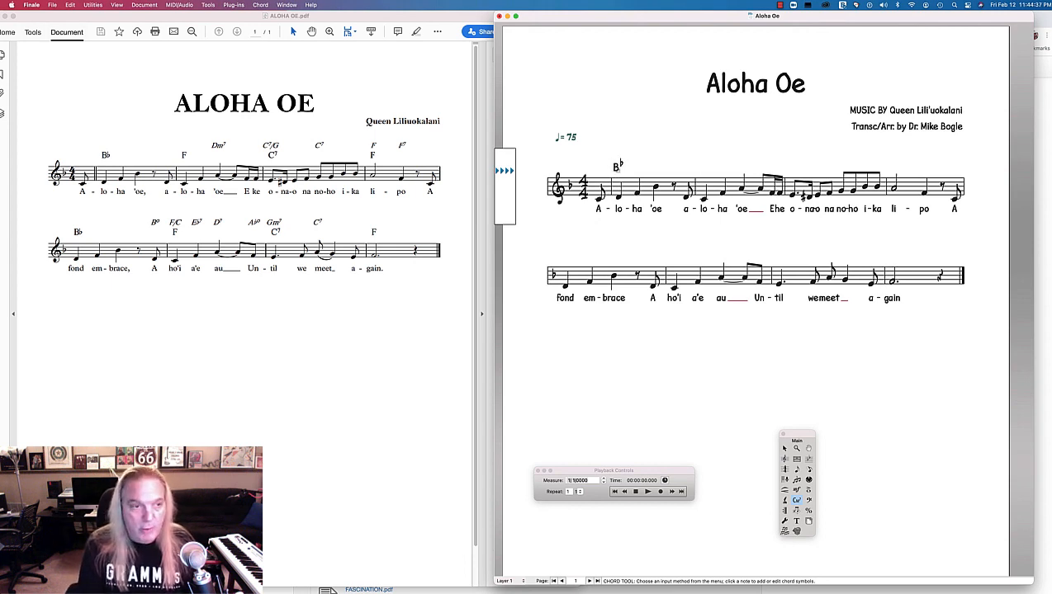
# Add the chord symbols F, C7 and F above the downbeats of the remaining three measures on the first line
pyautogui.write('F')
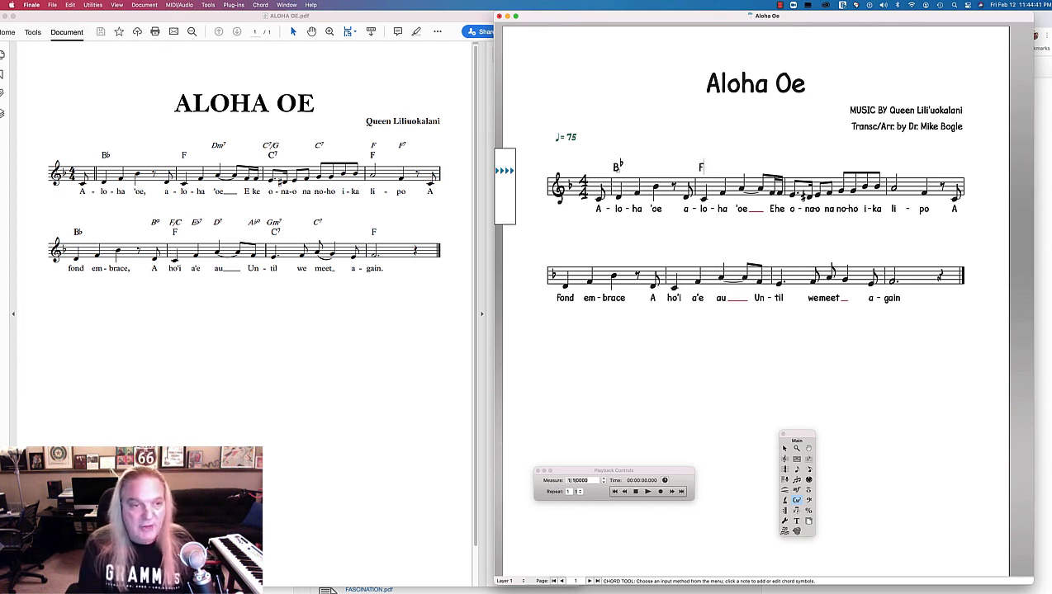
pyautogui.press('Tab')
pyautogui.write('C7')
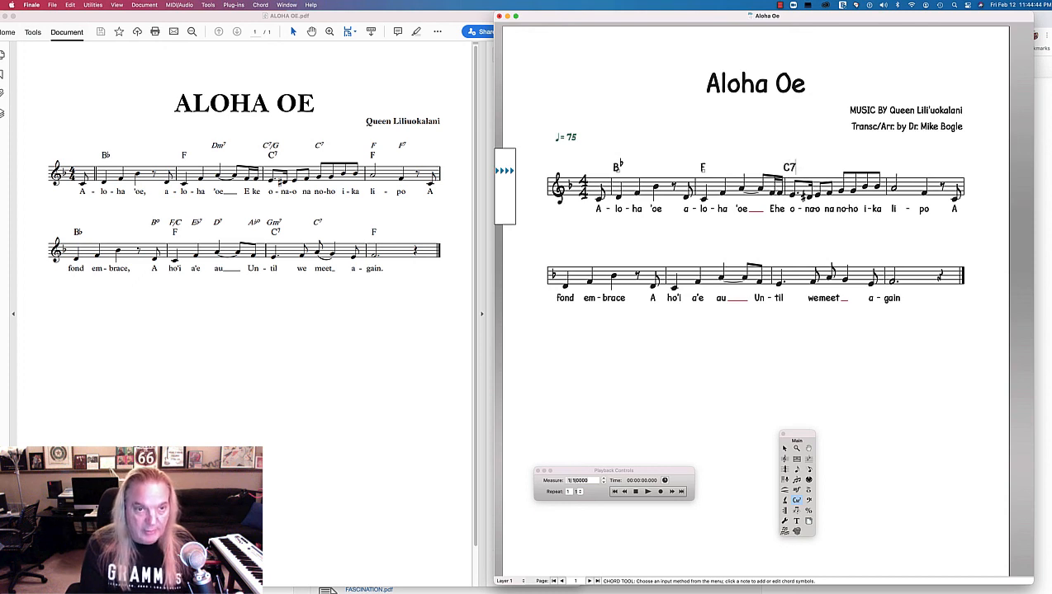
pyautogui.press('Tab')
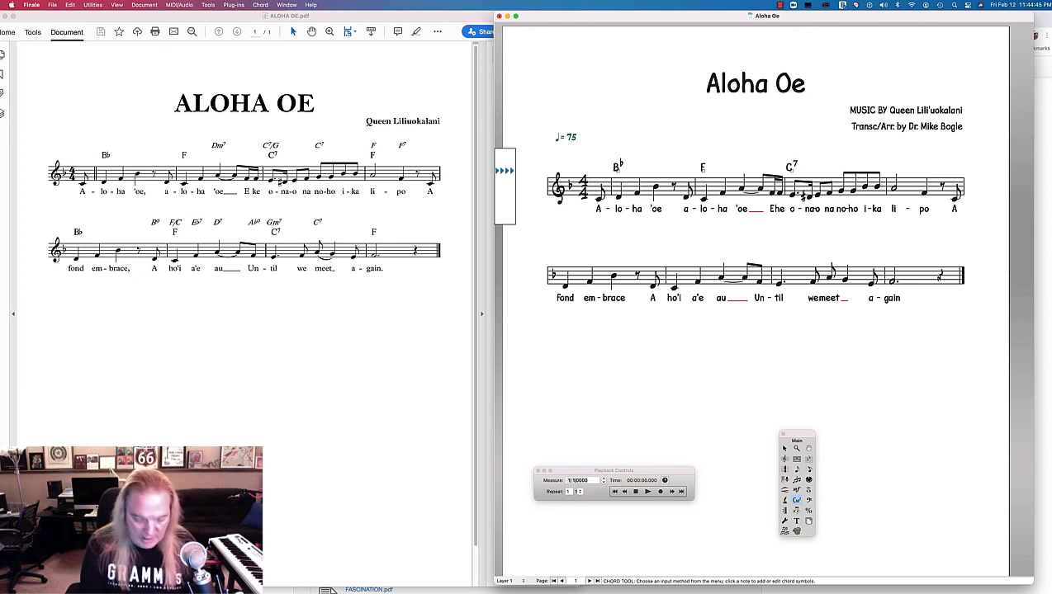
pyautogui.write('F')
pyautogui.press('Tab')
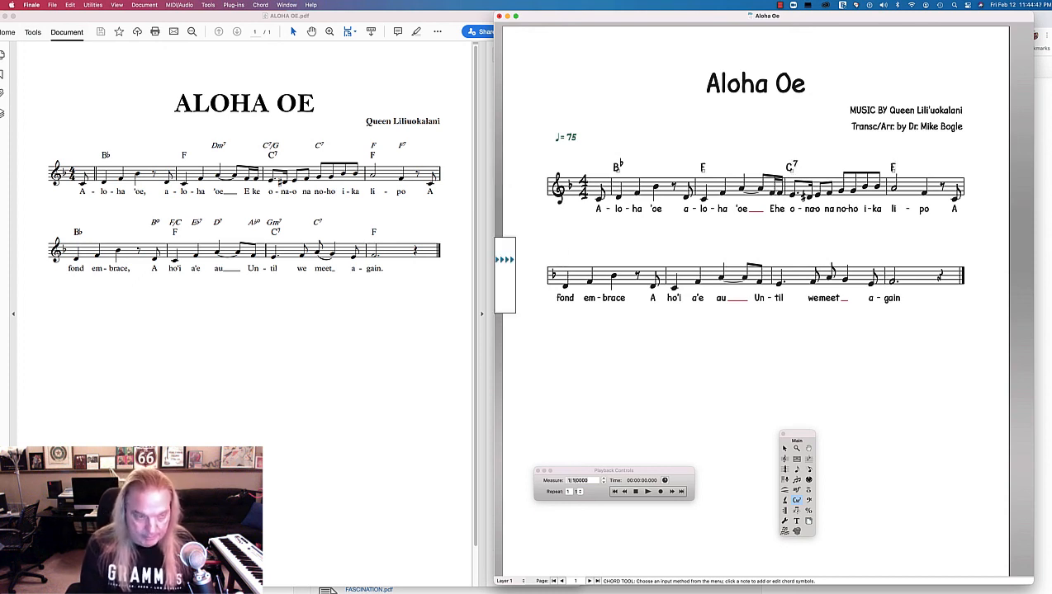
# Add the chord symbols Bb, F, C7 and F above the downbeats of the four measures on the second line
pyautogui.write('Bb')
pyautogui.press('Tab')
pyautogui.write('F')
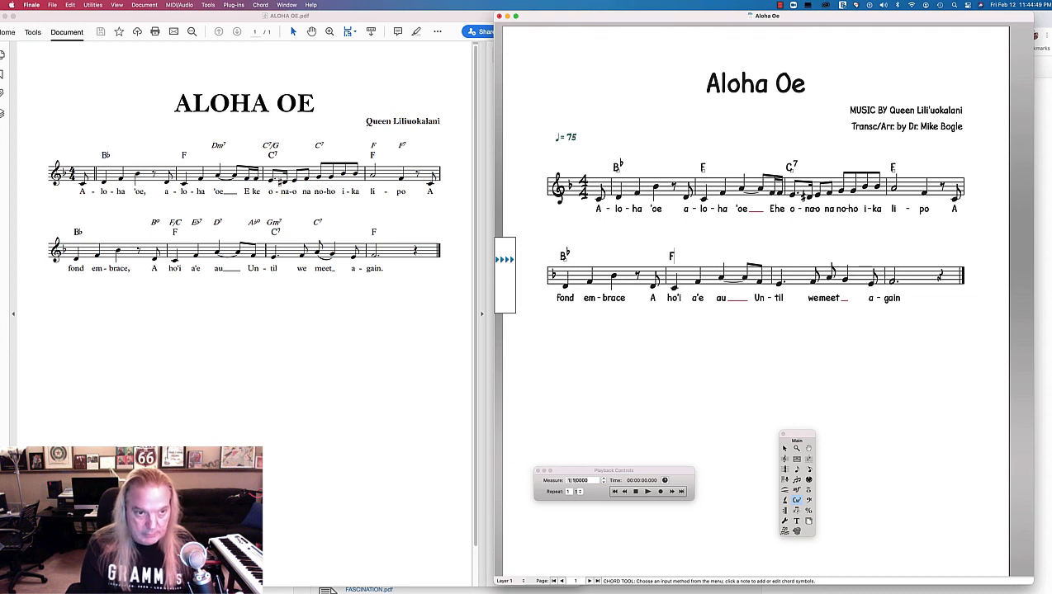
pyautogui.press('Tab')
pyautogui.write('C7')
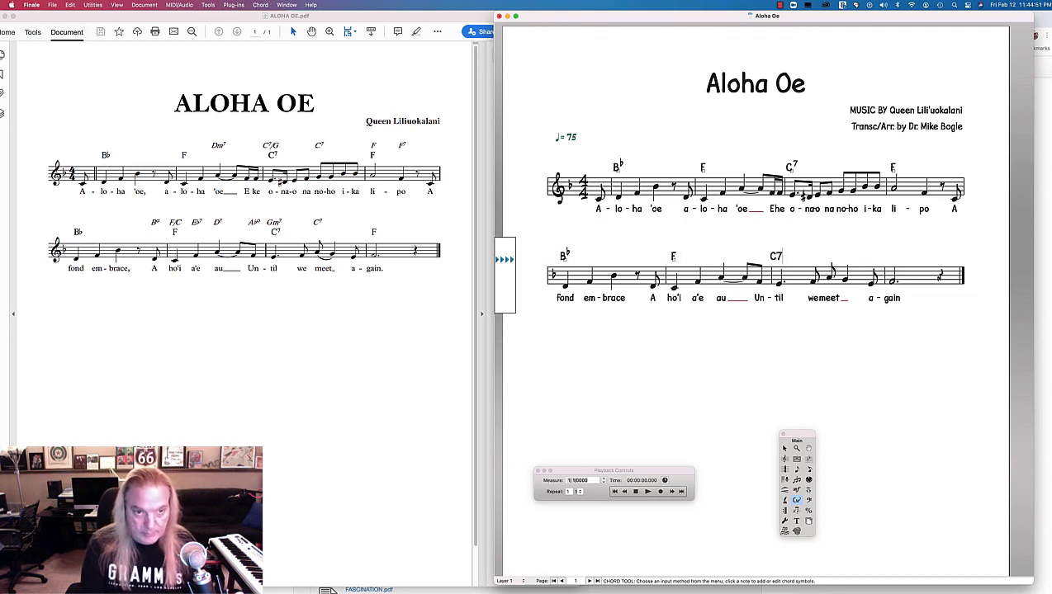
pyautogui.press('Tab')
pyautogui.write('F')
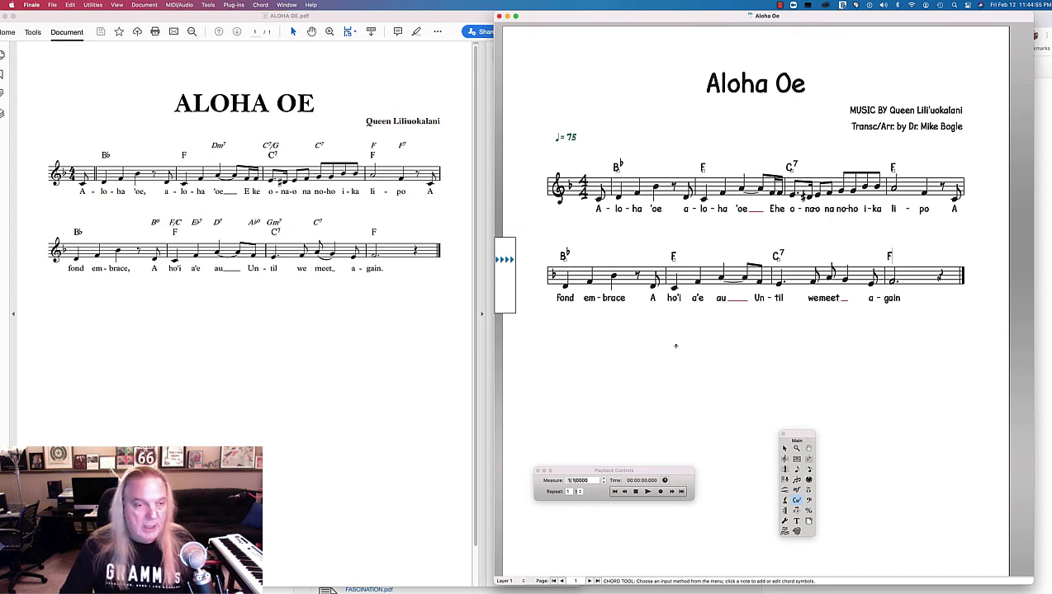
pyautogui.click(715, 332)
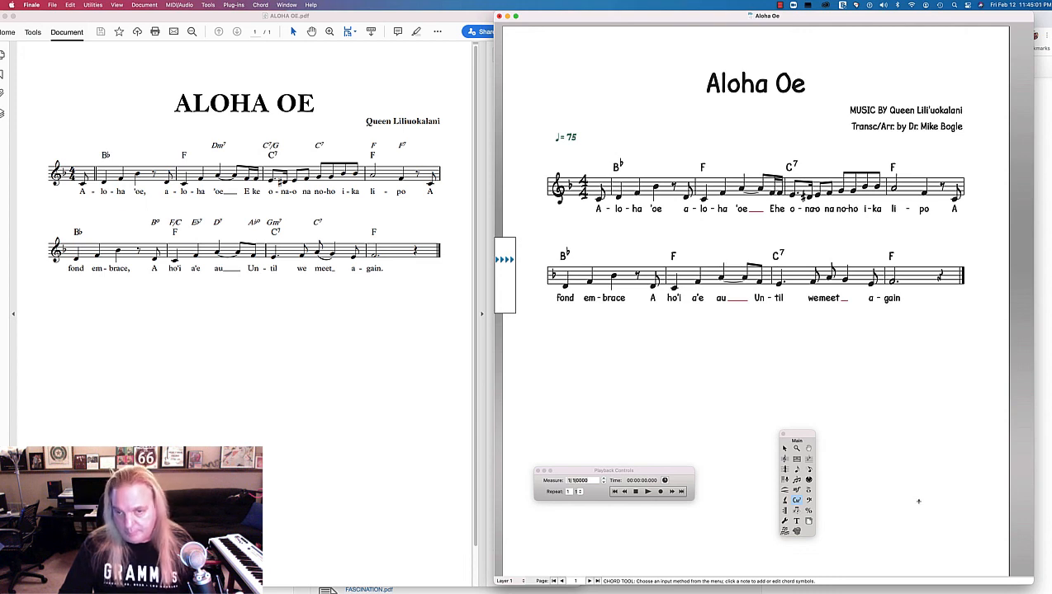
# Fit measures 3 through 8 with the layout locked to two measures per system
pyautogui.click(784, 448)
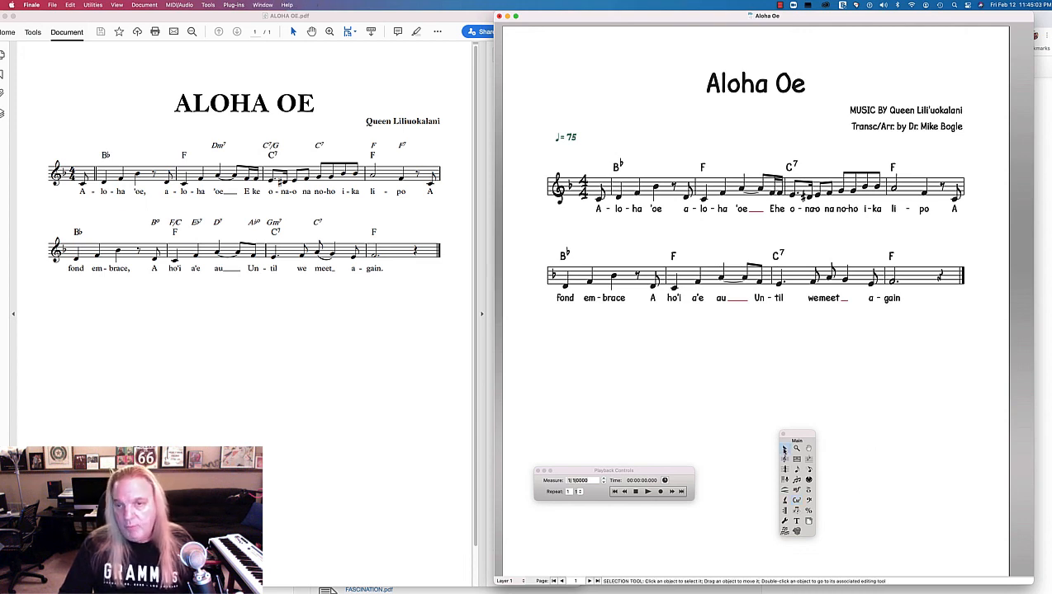
pyautogui.click(816, 190)
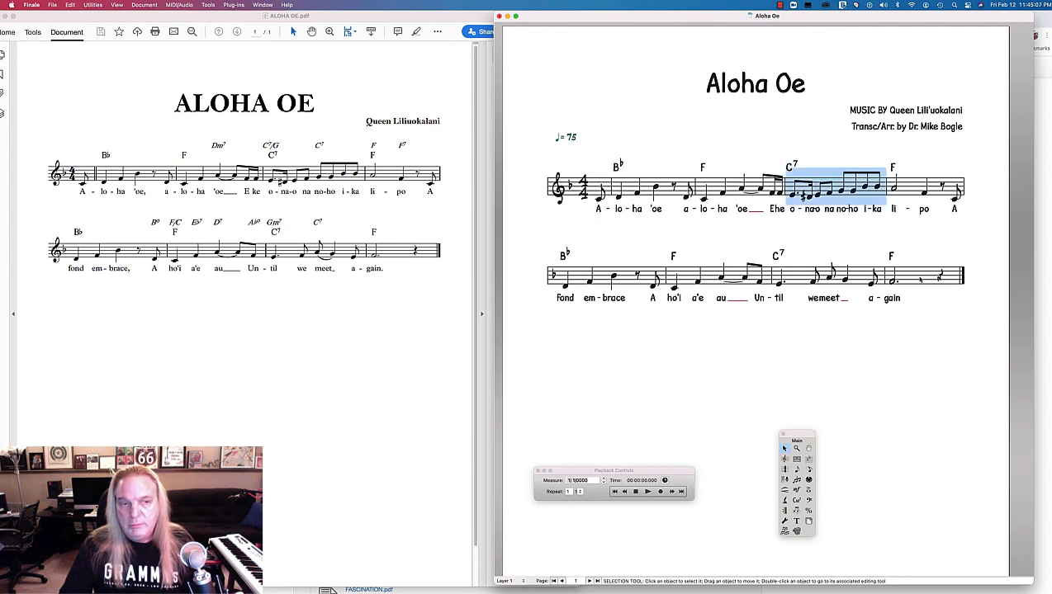
pyautogui.keyDown('shift'); pyautogui.click(920, 279); pyautogui.keyUp('shift')
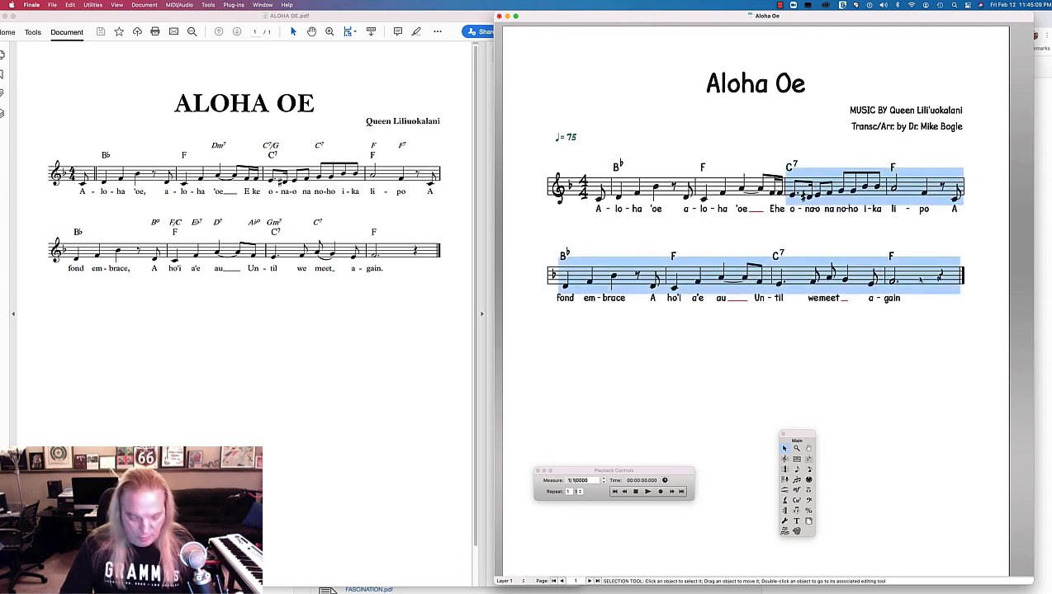
pyautogui.press('super+m')
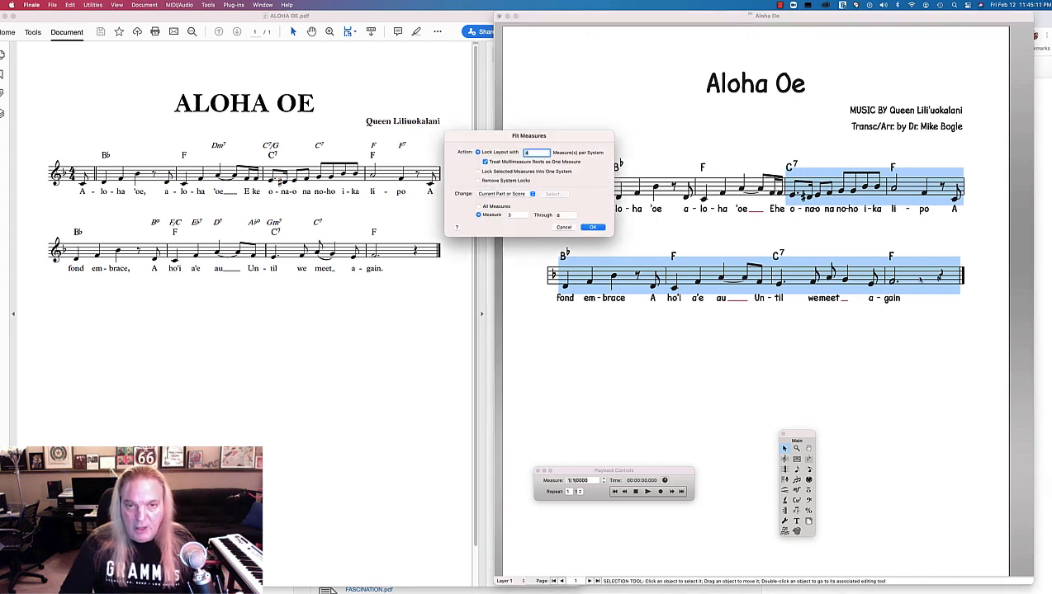
pyautogui.press('Return')
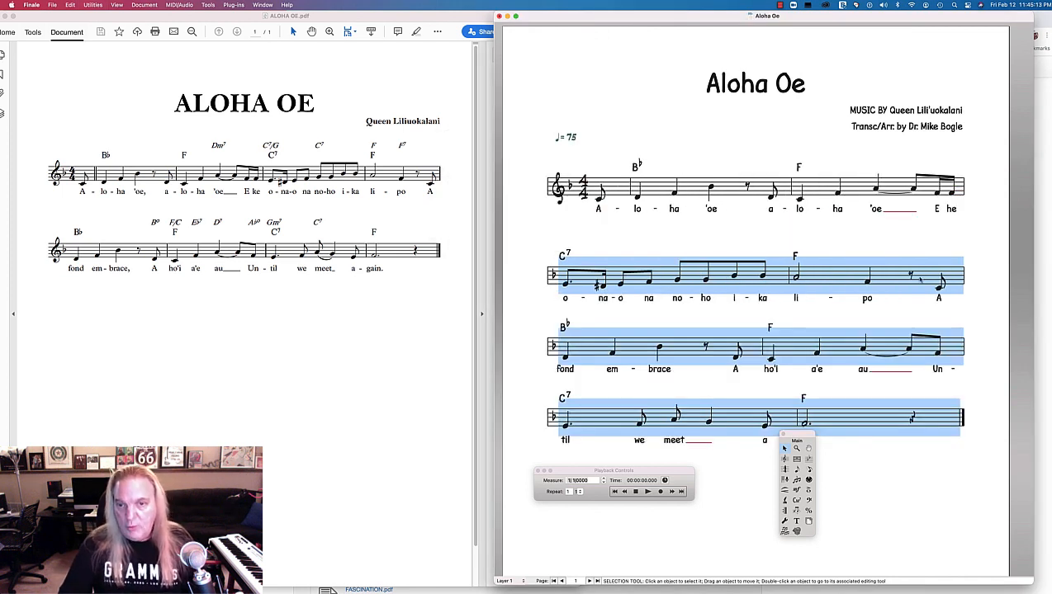
# Move the Playback Controls and the Main tool palette off the score, over the reference PDF's empty area
pyautogui.click(658, 470)
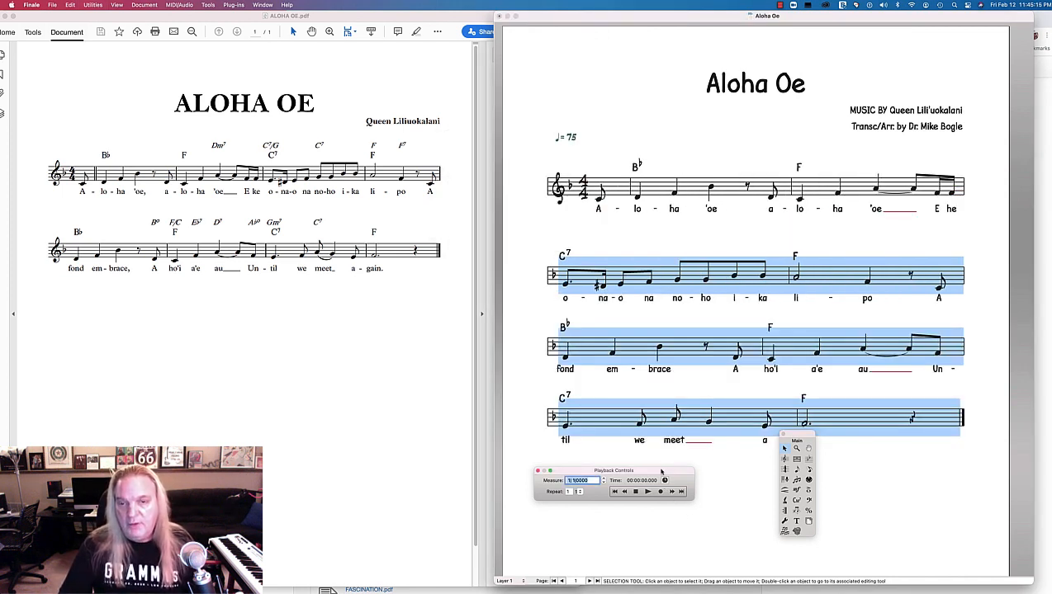
pyautogui.moveTo(661, 472); pyautogui.dragTo(453, 516)
pyautogui.moveTo(801, 434); pyautogui.dragTo(316, 426)
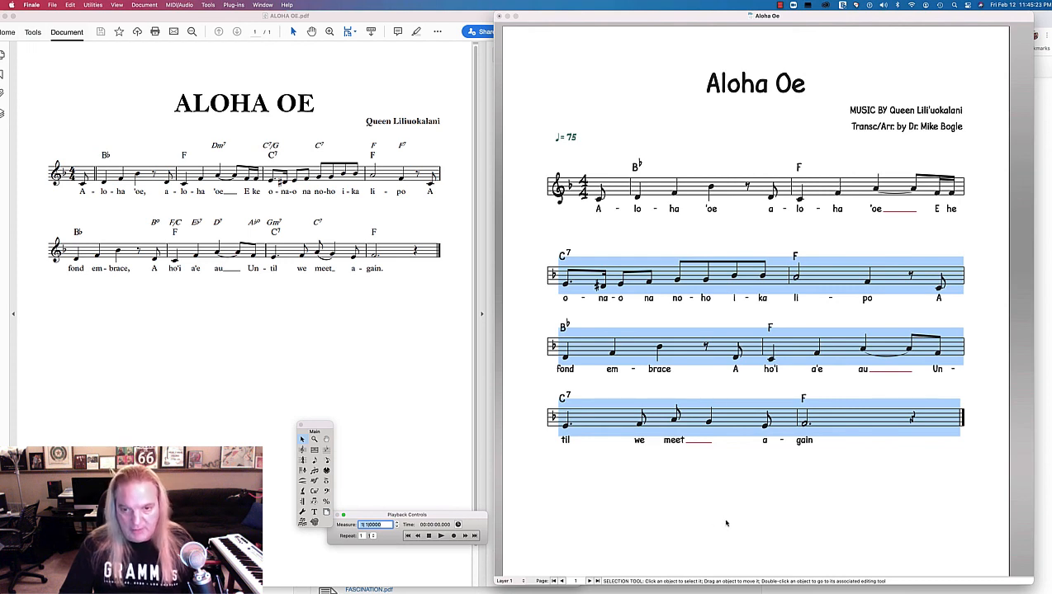
# Undo the last Fit Measures layout change and clear the measure selection
pyautogui.click(726, 523)
pyautogui.press('super+z')
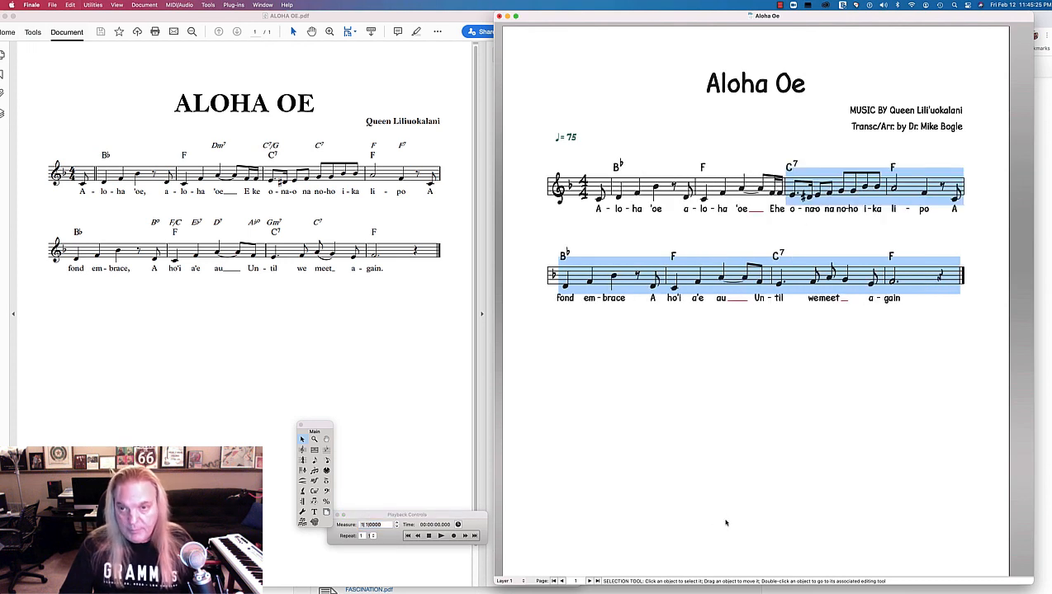
pyautogui.click(756, 402)
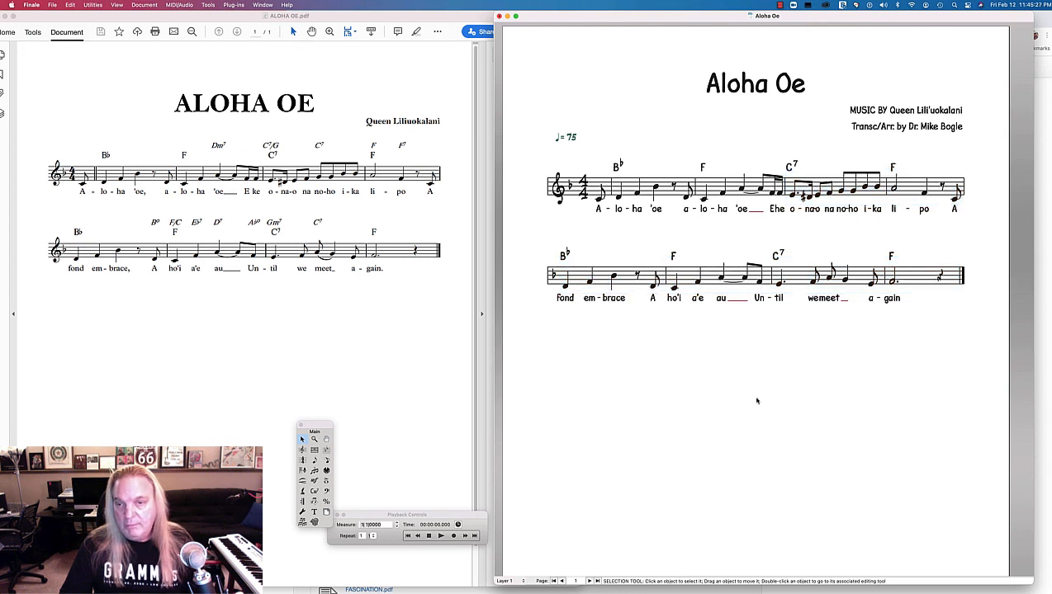
# Shrink the Aloha Oe score window slightly in width and height
pyautogui.moveTo(1024, 580); pyautogui.dragTo(1013, 513)
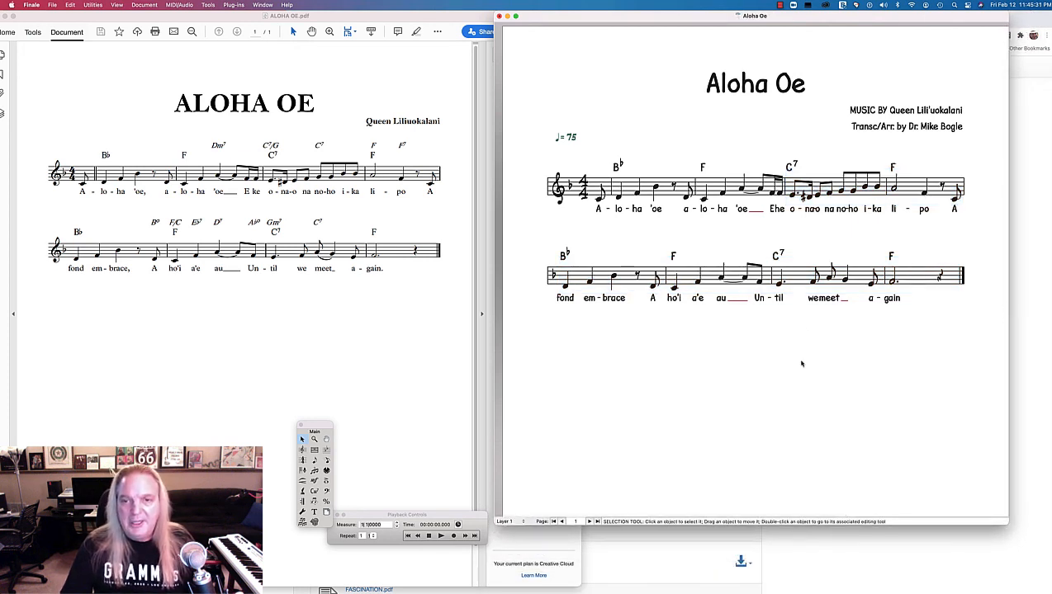